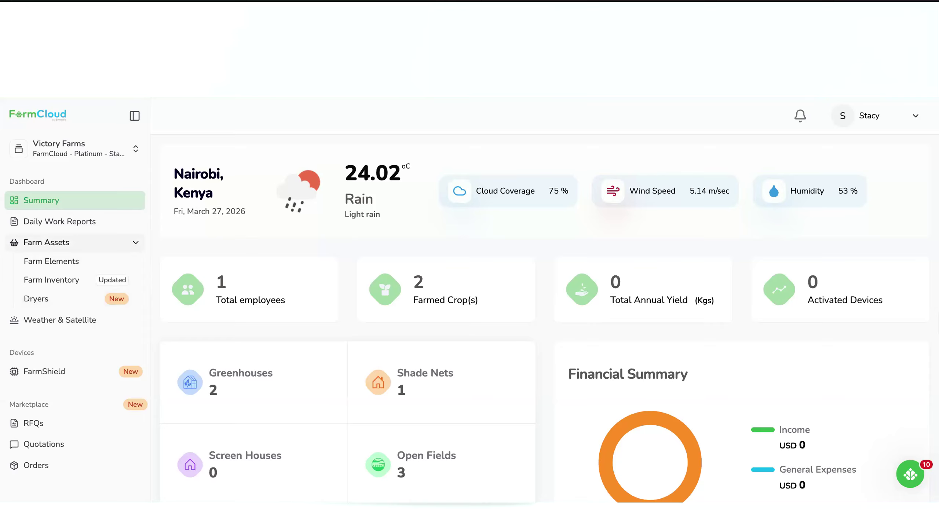
Step: View the farm elements of Victory Farms under the farm assets
click(136, 242)
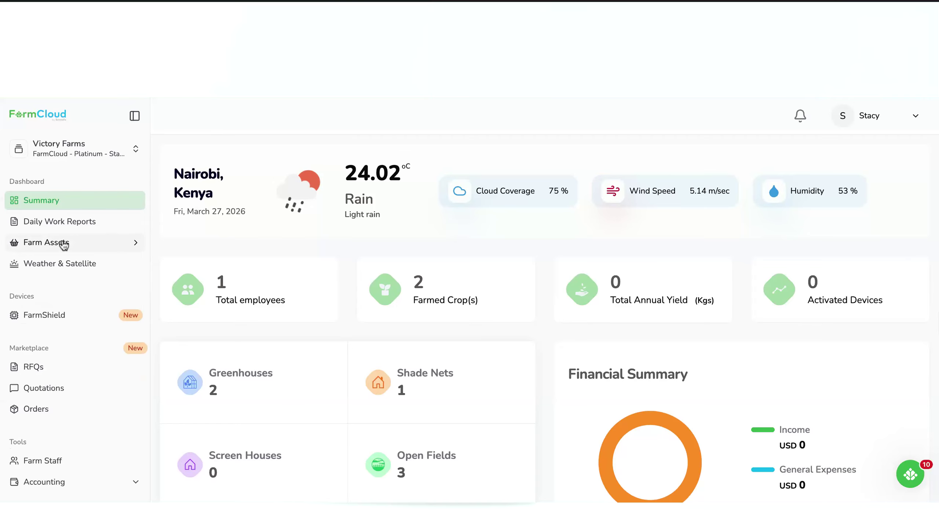
click(94, 247)
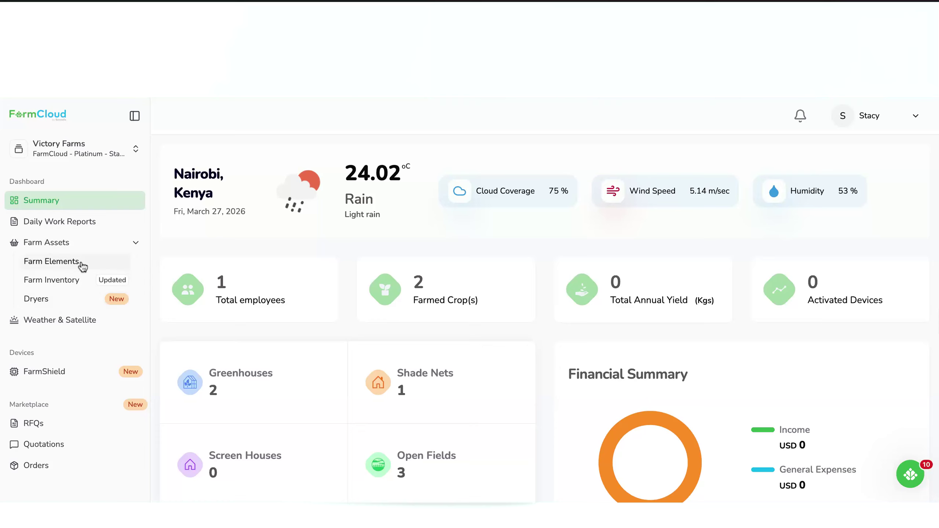
click(87, 262)
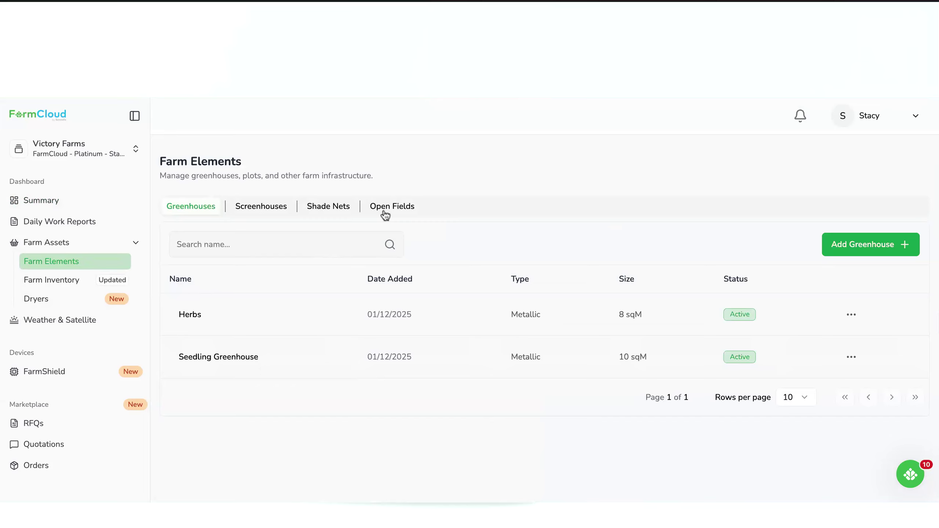
Step: Switch the active farm to Fresh Farm Ltd and open its farm elements
click(125, 153)
click(99, 246)
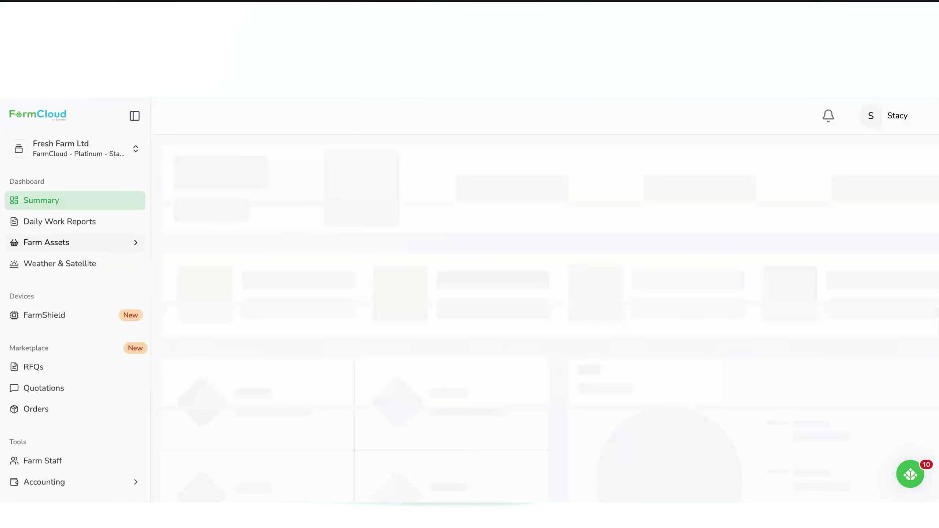
click(74, 242)
click(89, 262)
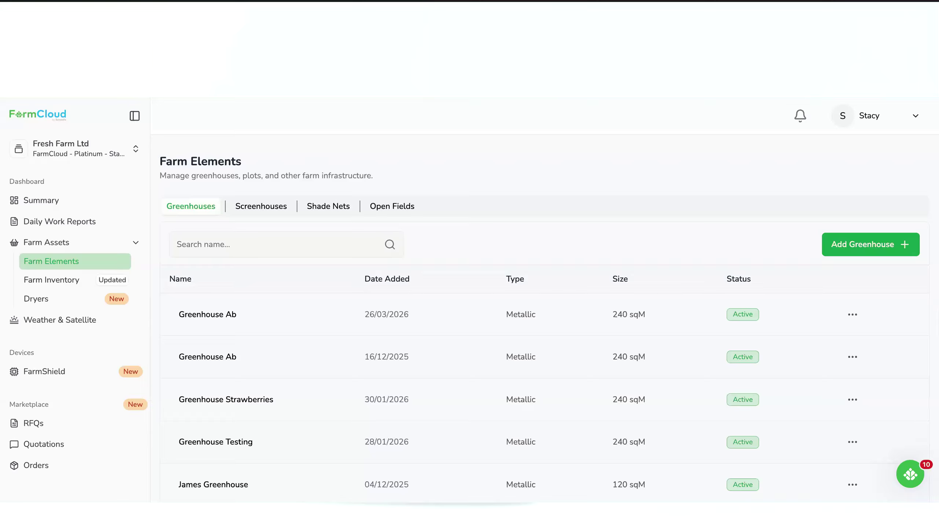
Step: View the plants in Greenhouse Ab added 26/03/2026 and in the open field Block Coffee added 16/02/2026
click(223, 316)
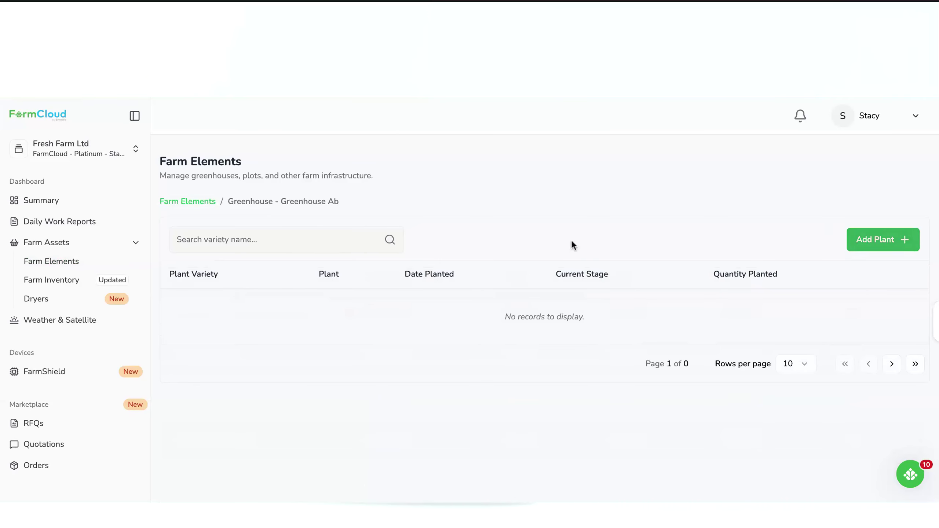
click(110, 266)
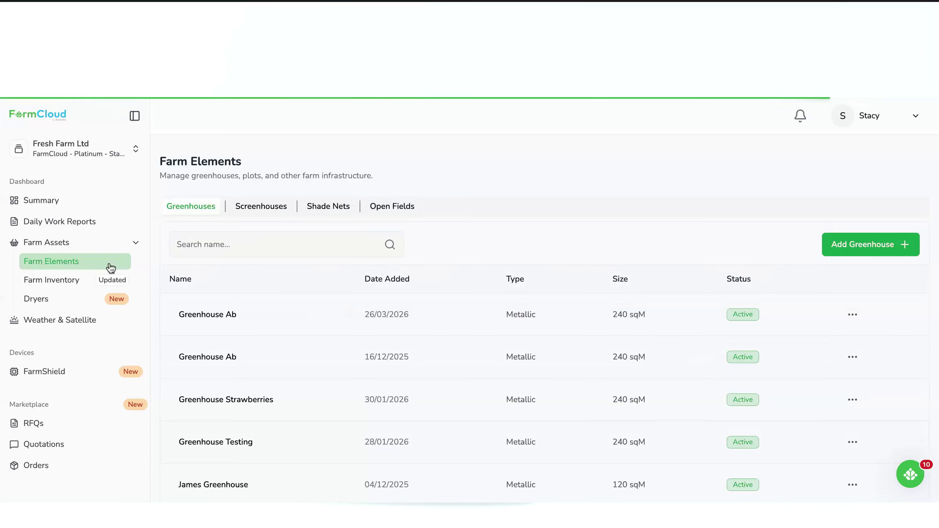
click(401, 209)
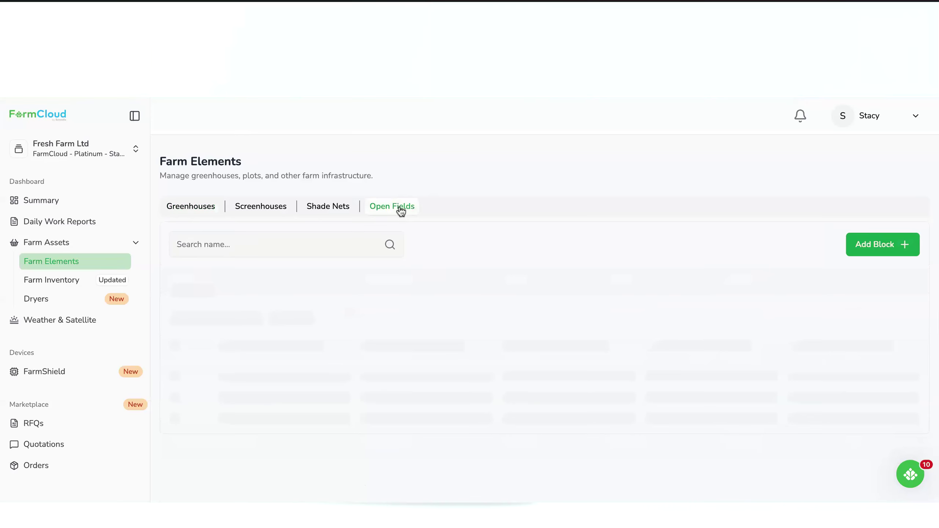
scroll(305, 372, down, 3)
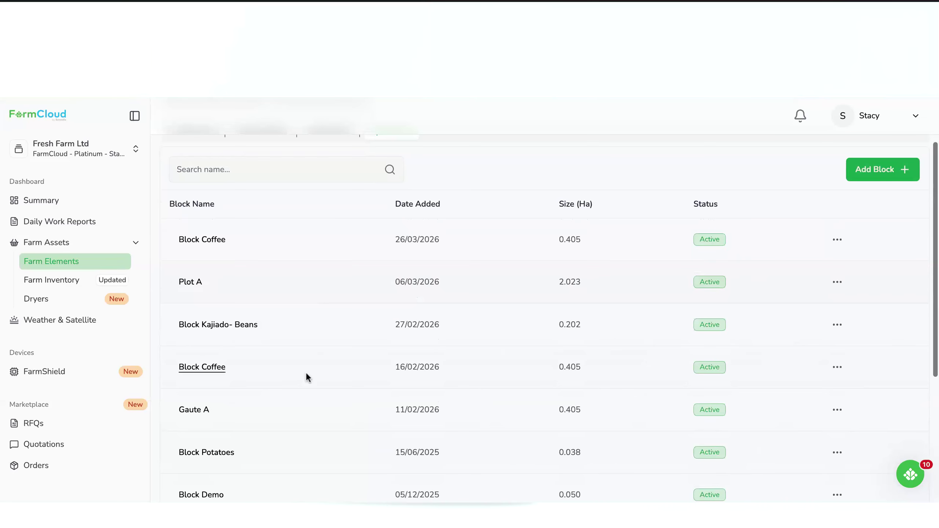
click(217, 358)
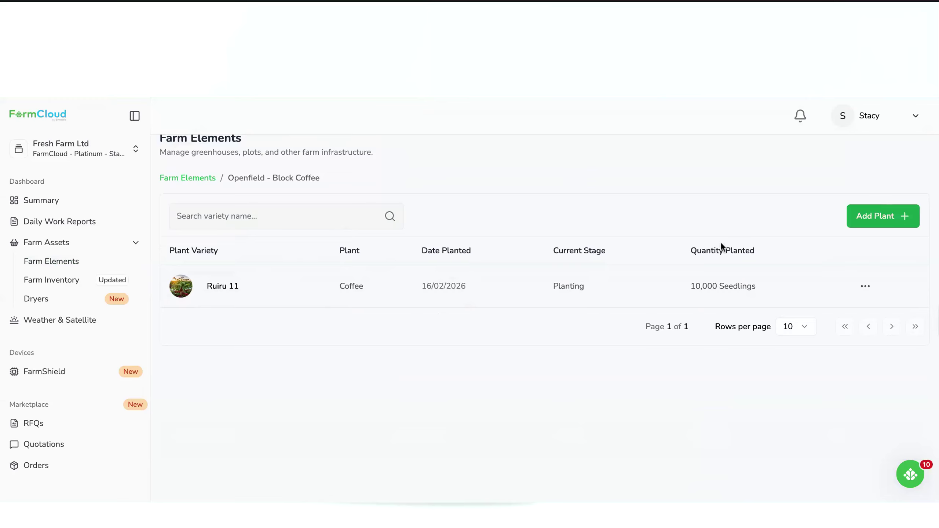
Step: Review the form for adding a seedling batch to Block Coffee and close it without adding anything
click(879, 222)
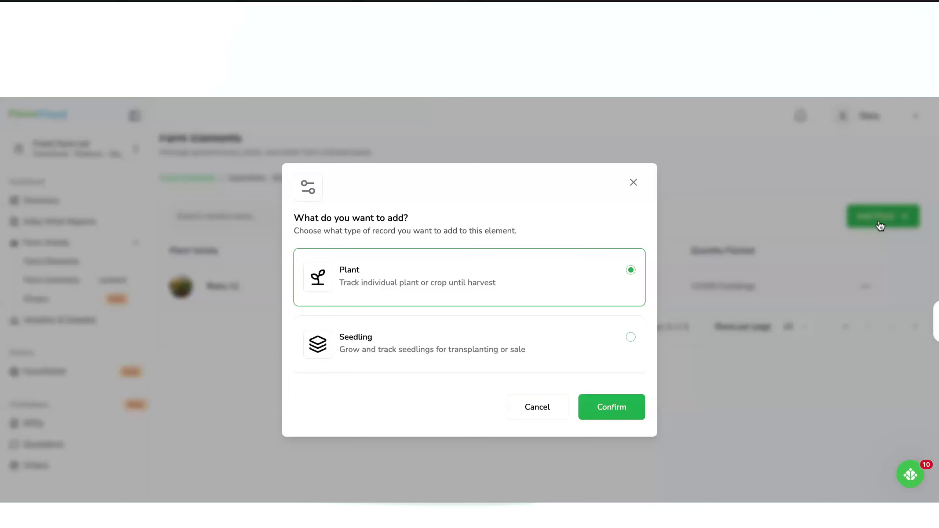
click(474, 359)
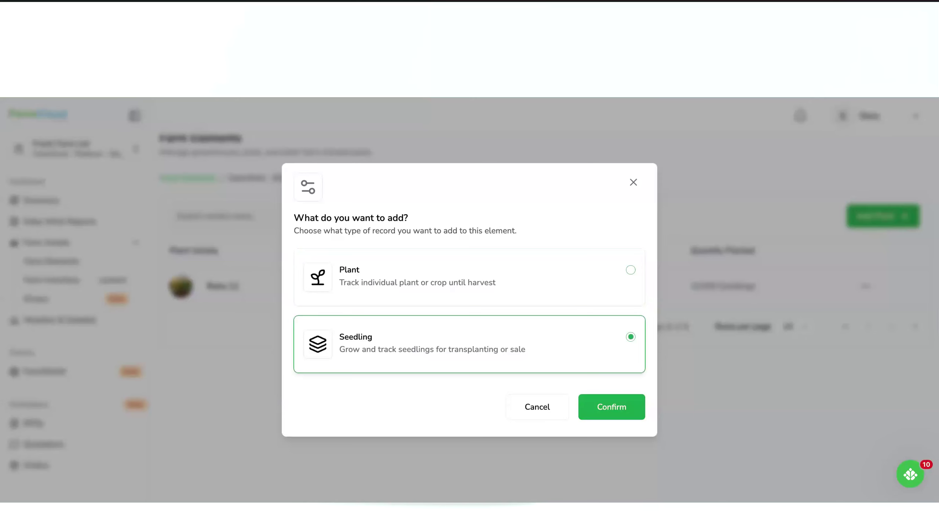
click(604, 406)
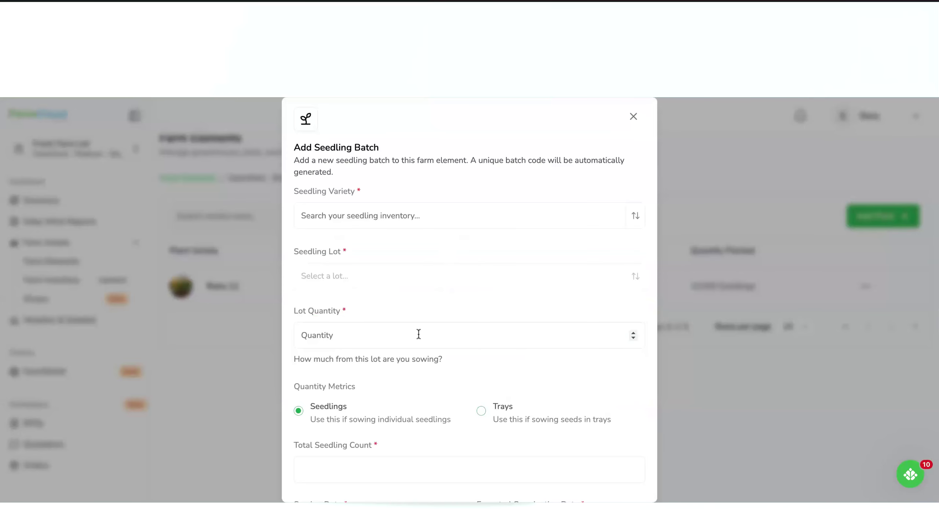
scroll(420, 334, down, 3)
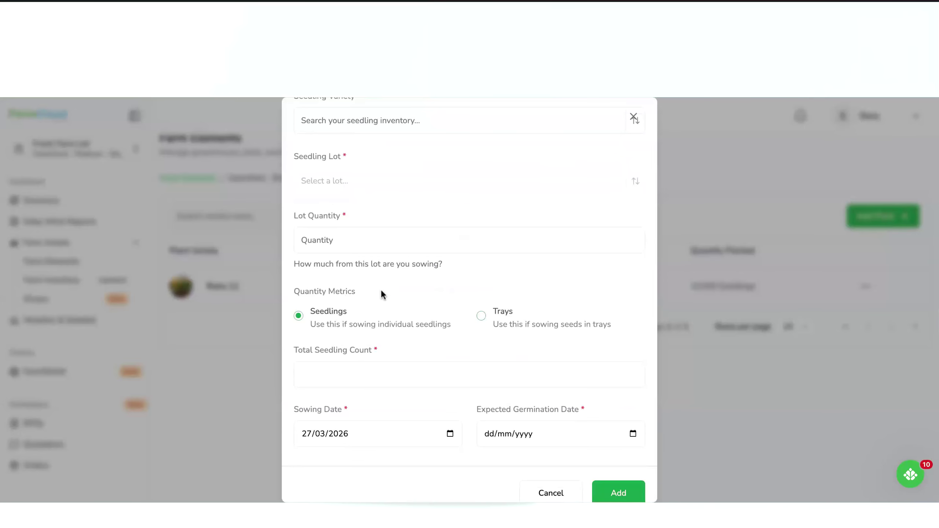
click(634, 118)
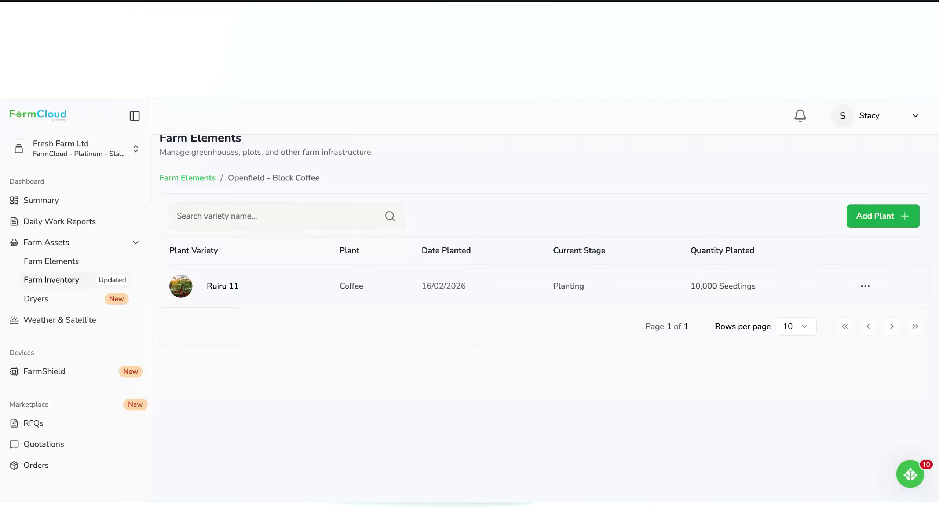
Step: View the farm's seedling inventory and review the Add New Seedling form, closing it without adding anything
click(51, 280)
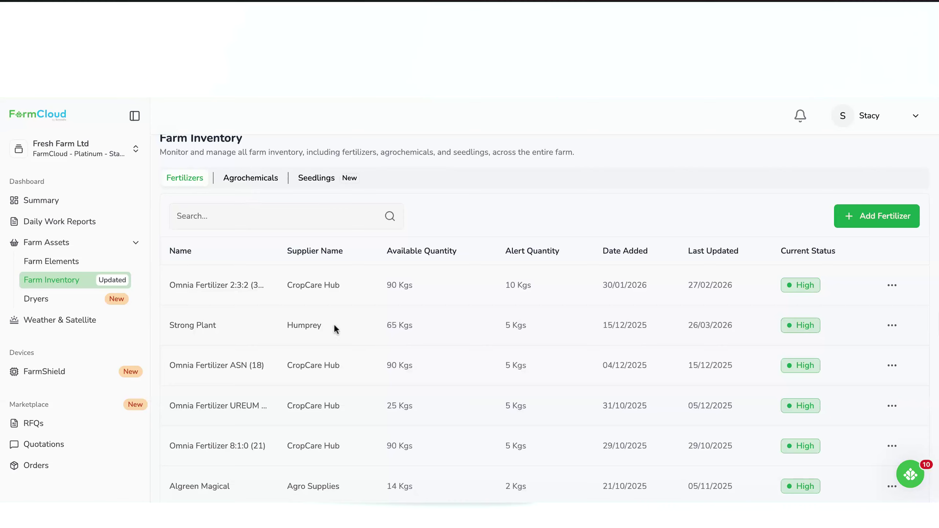
click(322, 185)
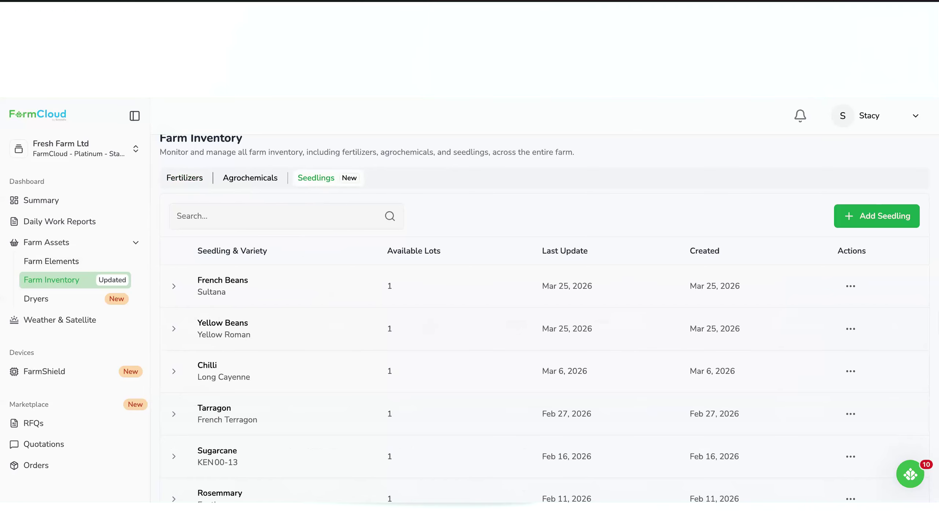
click(866, 221)
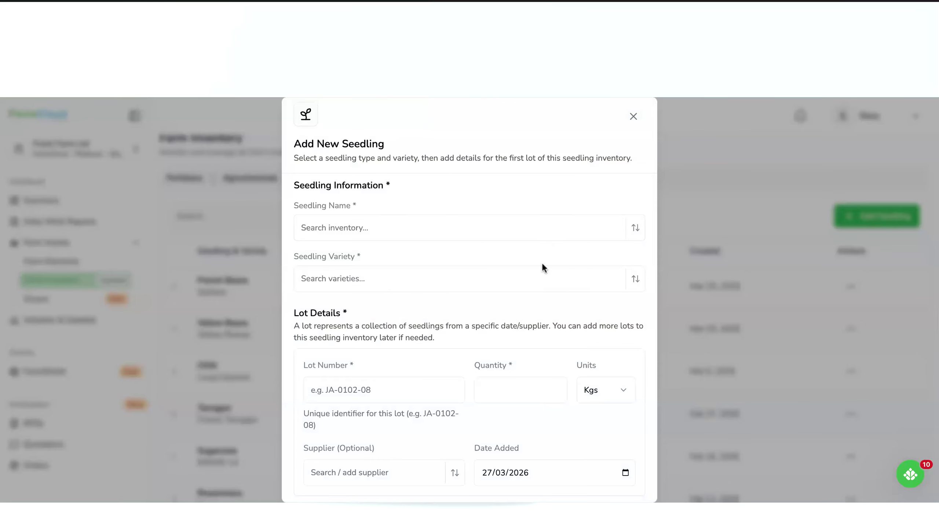
scroll(435, 396, down, 2)
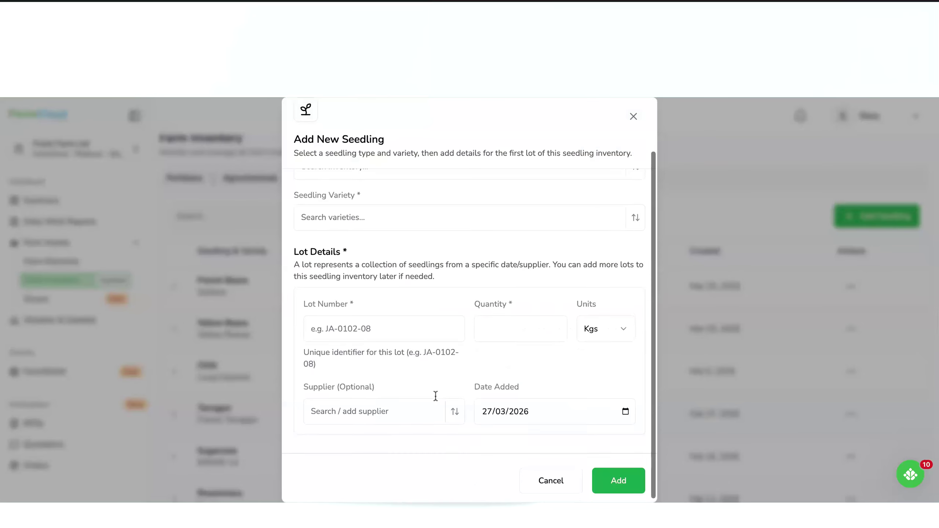
click(635, 123)
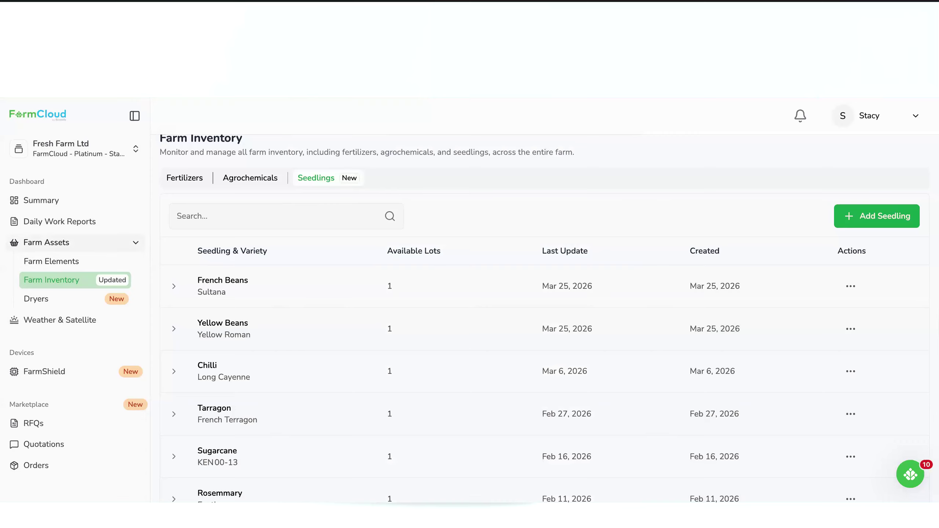
Step: Look through the agrochemical daily work reports and start a new fertilizer report
click(127, 243)
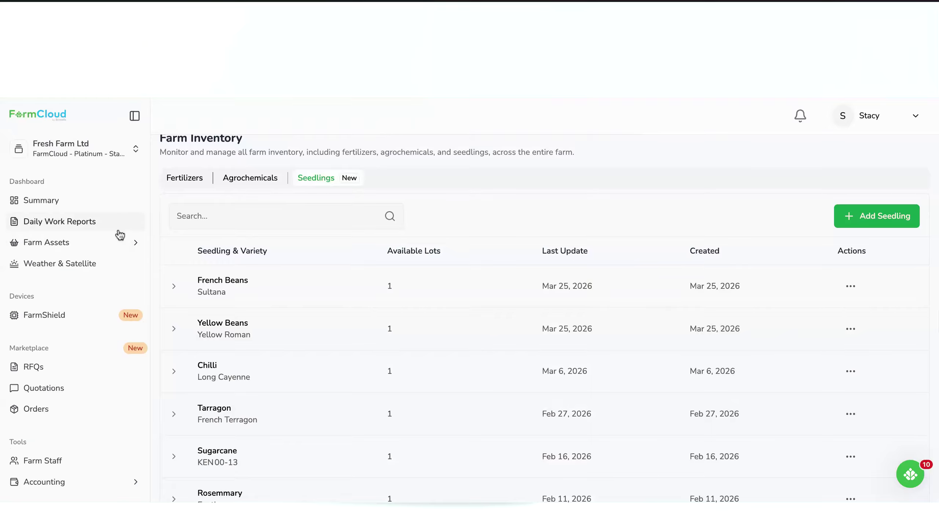
click(120, 231)
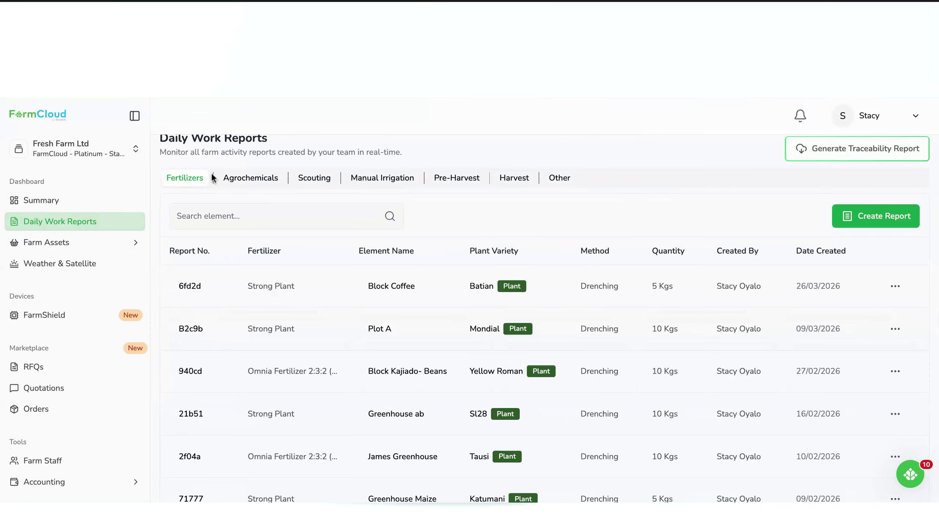
click(246, 179)
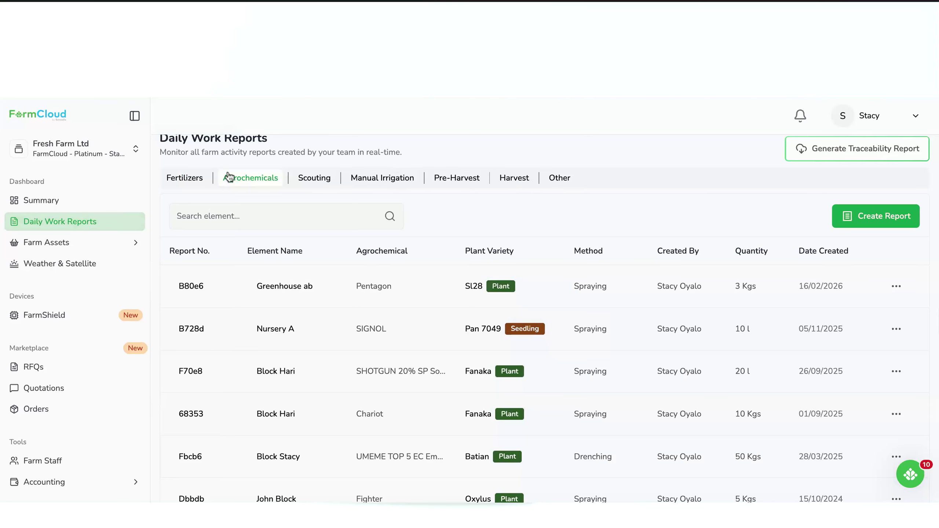
click(199, 187)
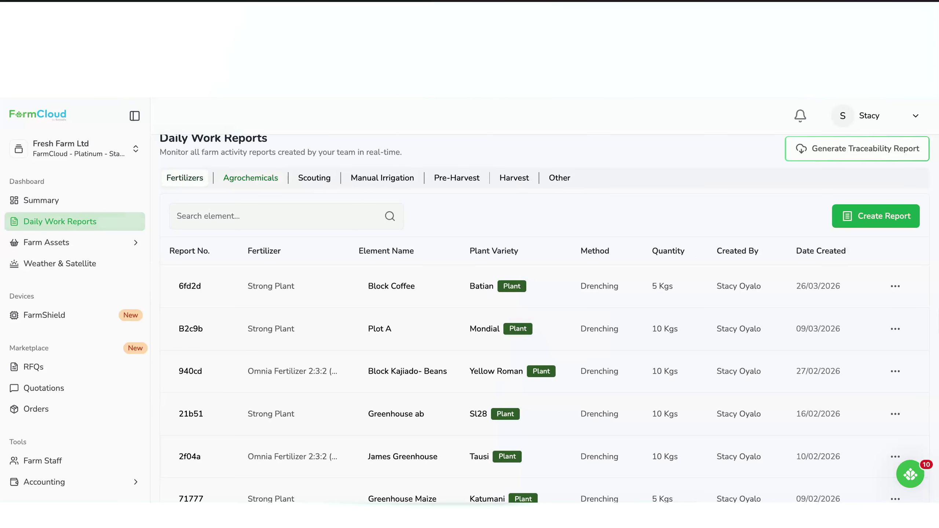
click(876, 218)
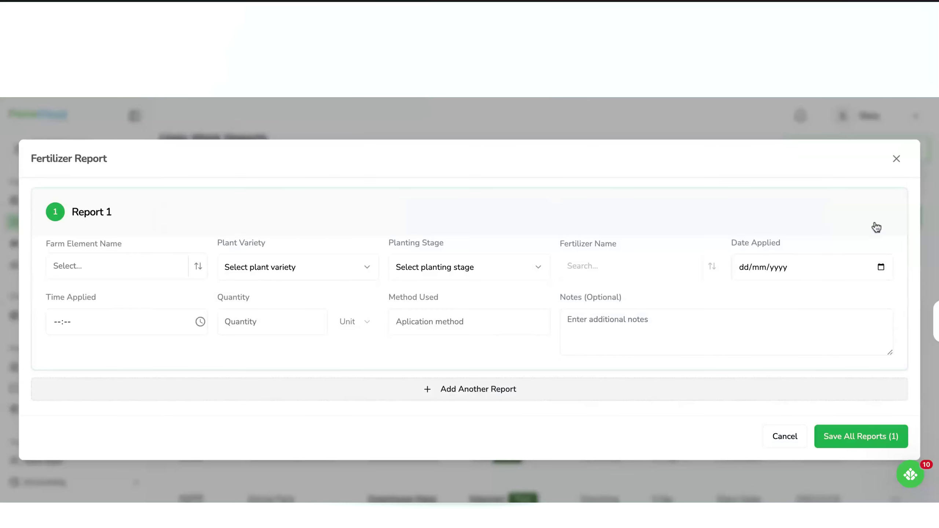
Step: Choose Greenhouse ab as the report's farm element and try to pick a plant variety
click(200, 269)
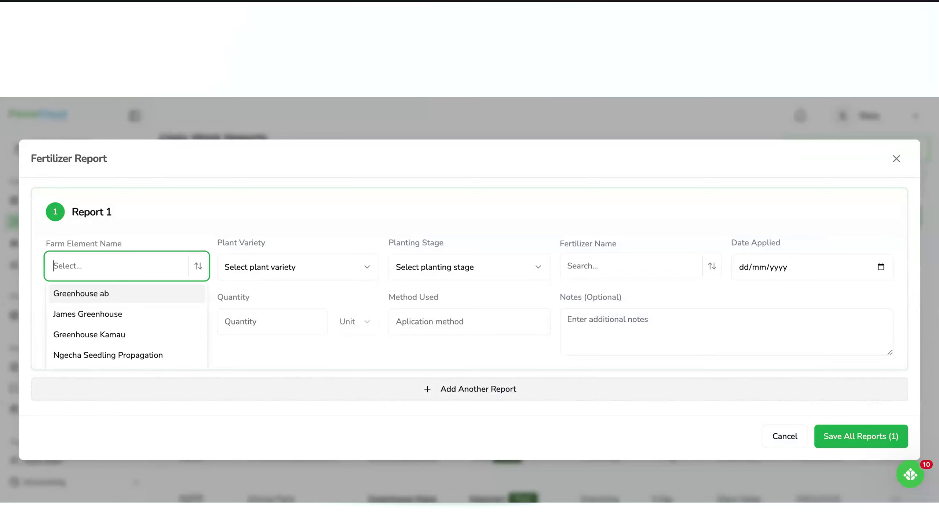
click(158, 290)
click(297, 260)
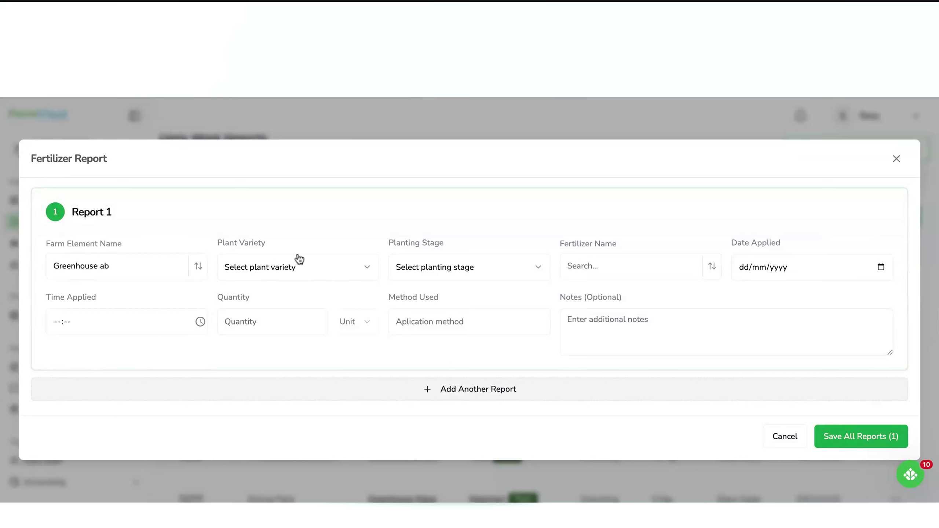
Step: Set the report's farm element to Greenhouse Cucumbers, the plant variety to KEN 82-216 and the planting stage to Germination
click(157, 267)
scroll(157, 327, down, 2)
scroll(158, 327, down, 1)
click(155, 304)
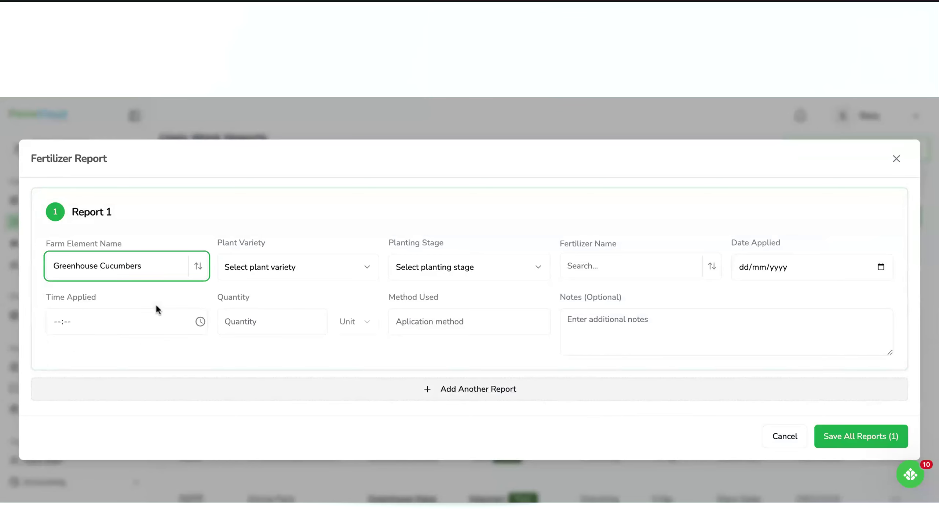
click(307, 268)
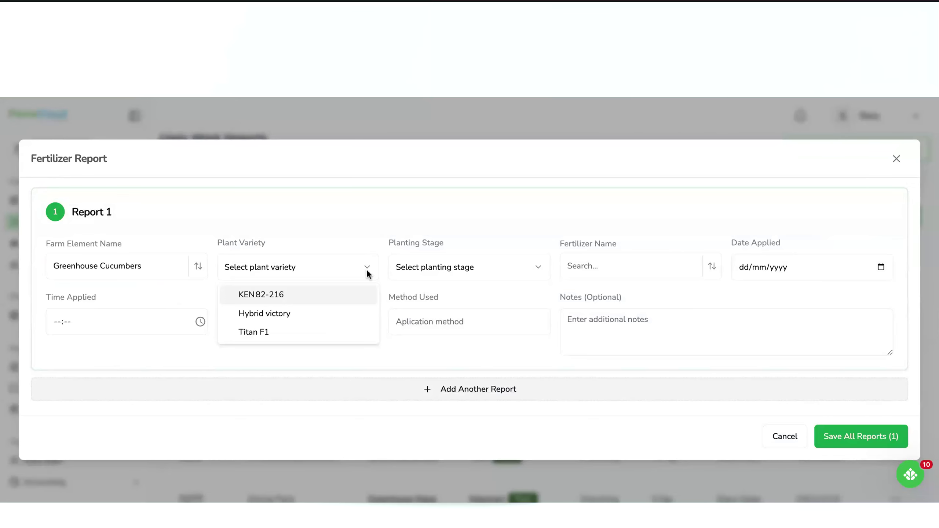
click(346, 294)
click(455, 269)
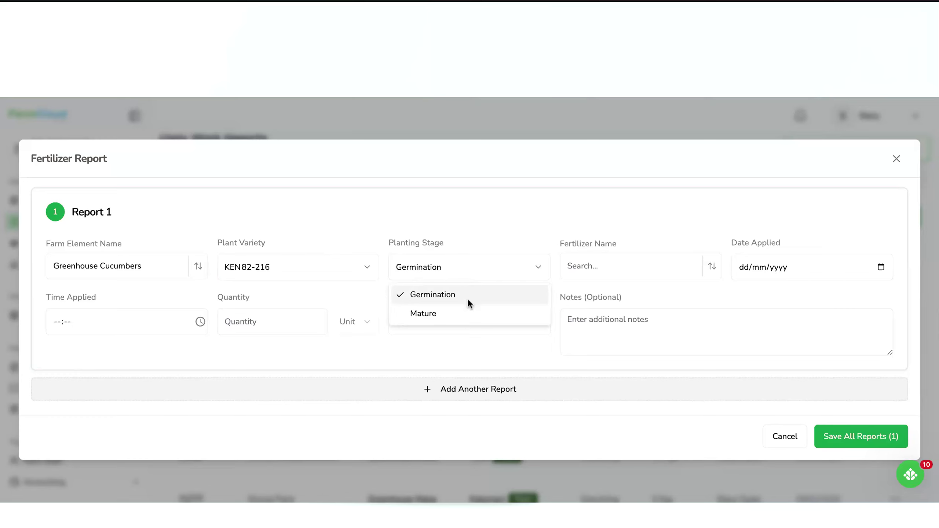
Step: Set the report's farm element to Greenhouse Purity with plant variety Cayenne Lisse and planting stage Sprouting
click(201, 269)
click(198, 269)
scroll(179, 334, down, 5)
click(168, 309)
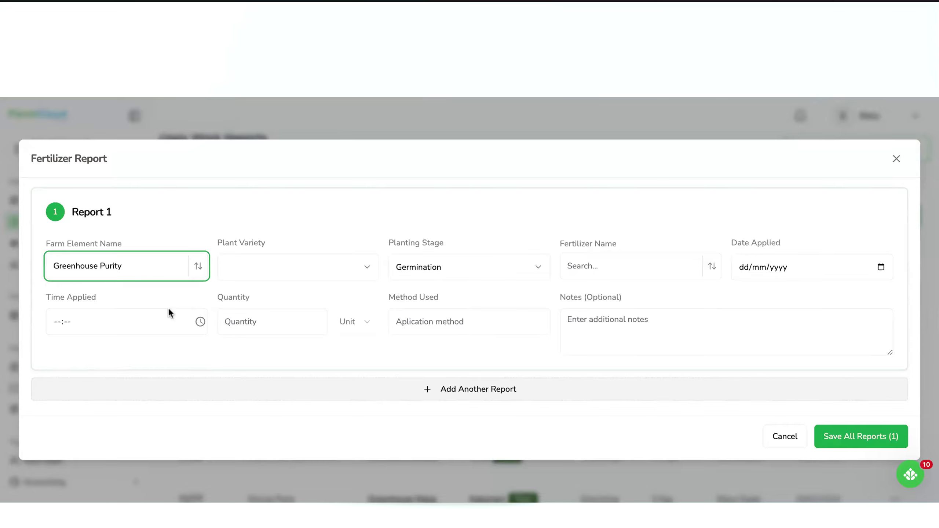
click(364, 270)
click(342, 292)
click(460, 268)
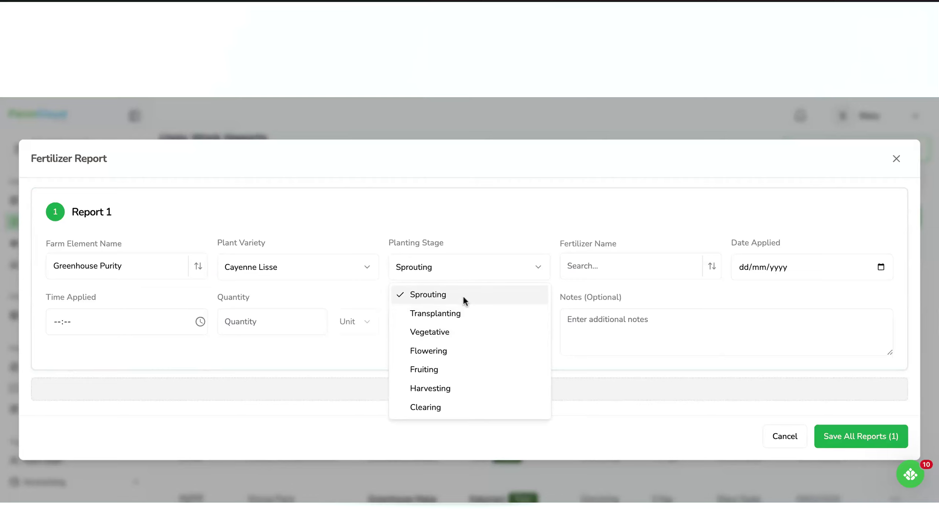
Step: Select Omnia Fertilizer 2:3:2 (30) as the report's fertilizer and set the date applied to 27/03/2026
click(713, 266)
click(713, 267)
click(674, 292)
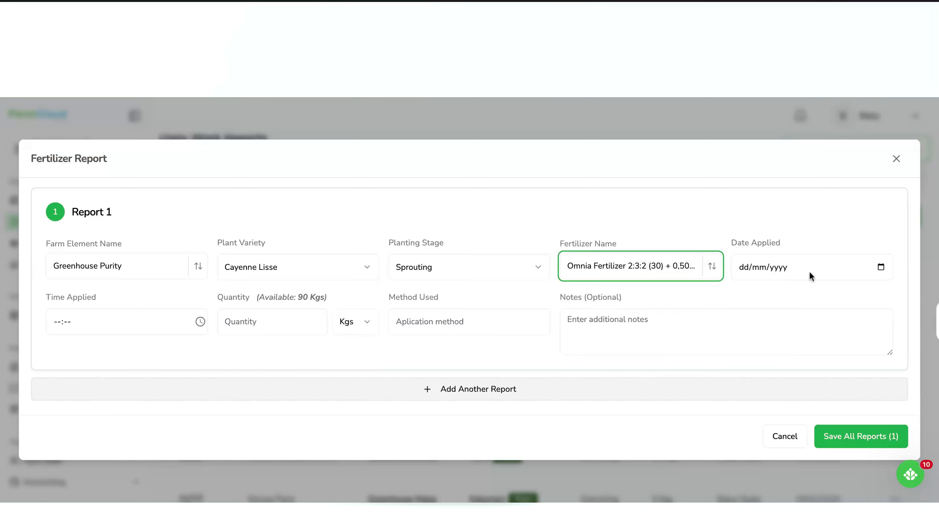
click(871, 267)
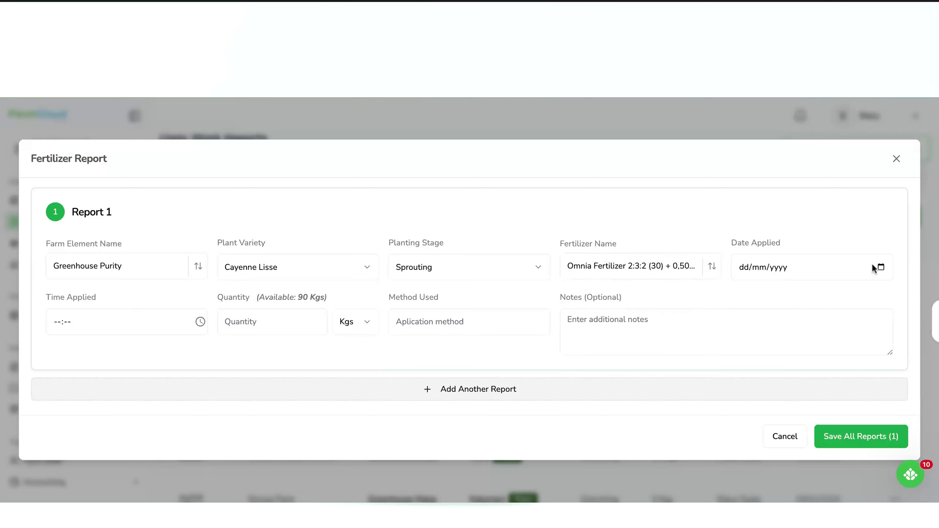
click(843, 280)
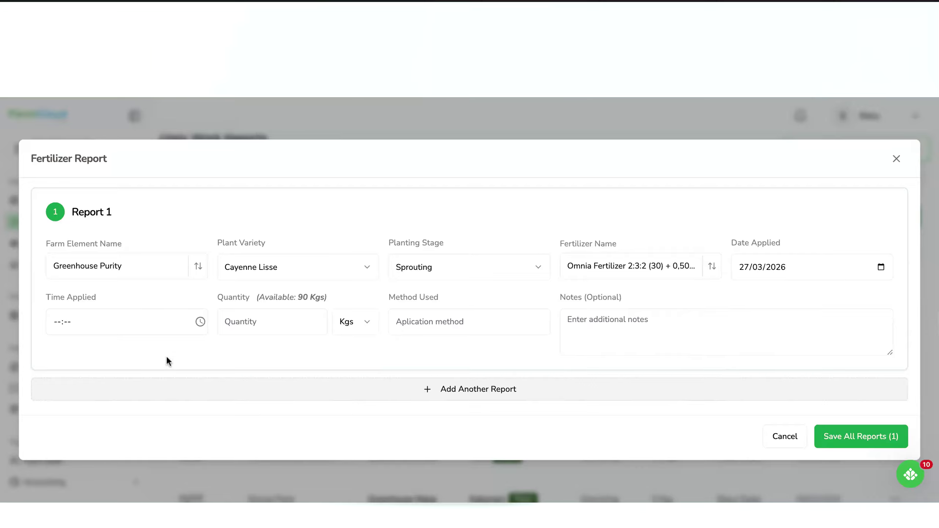
Step: Set the fertilizer report's time applied to 15:11 and the quantity to 10 Kgs
click(197, 323)
click(113, 360)
click(276, 319)
text(10)
Step: Set the method used to Drenching, leave the notes empty and save the fertilizer report
click(437, 321)
click(467, 351)
click(585, 332)
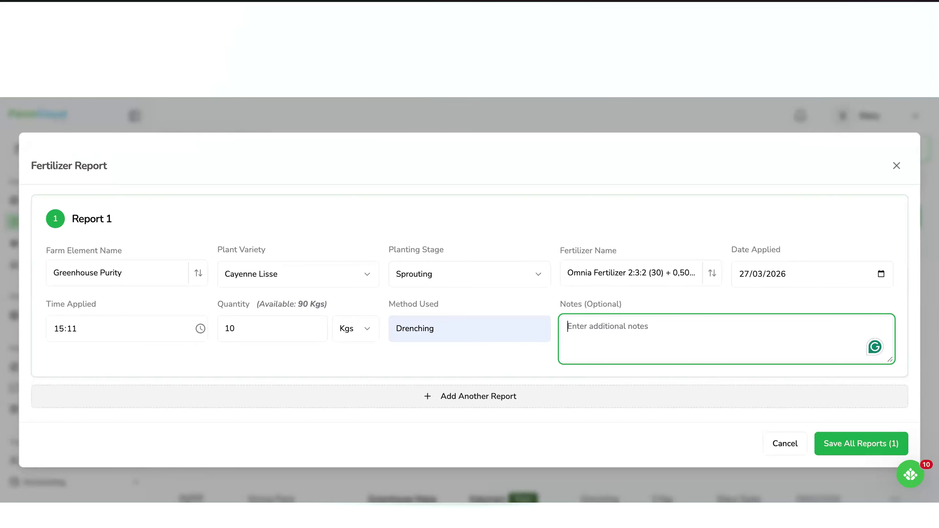
click(858, 447)
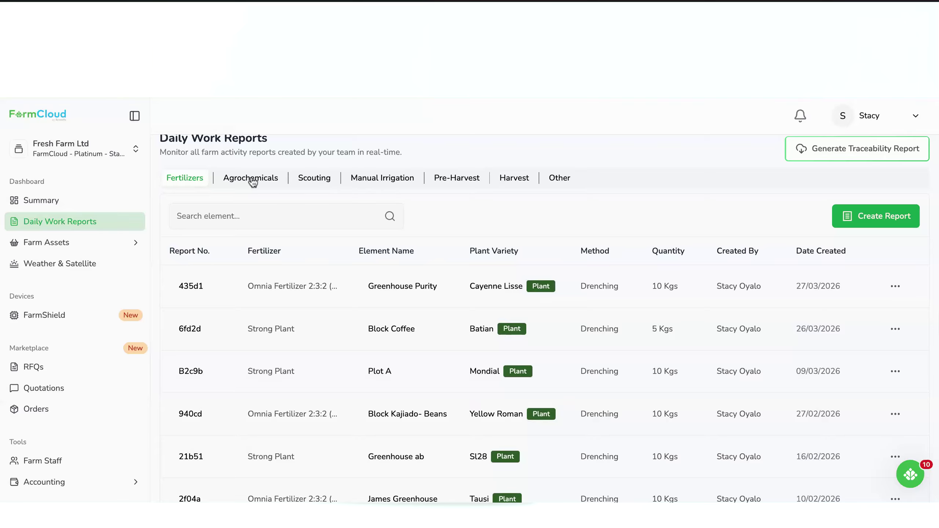
Step: Open a new scouting report, review its fields down to the image upload and notes, and close it without saving
click(317, 183)
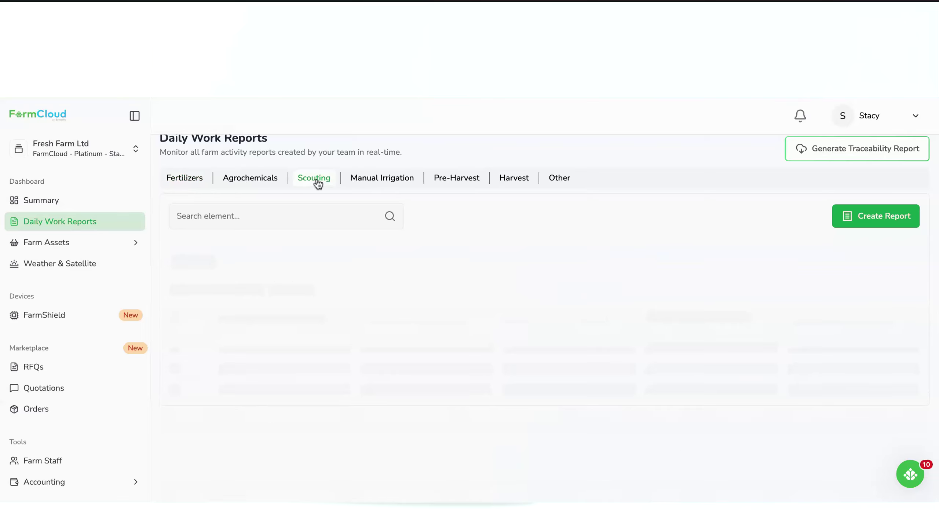
click(853, 214)
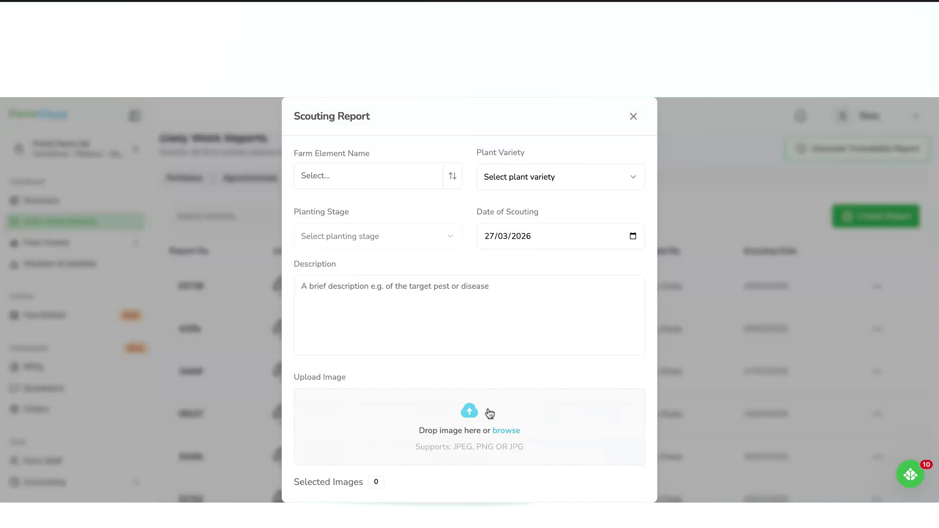
scroll(446, 419, down, 5)
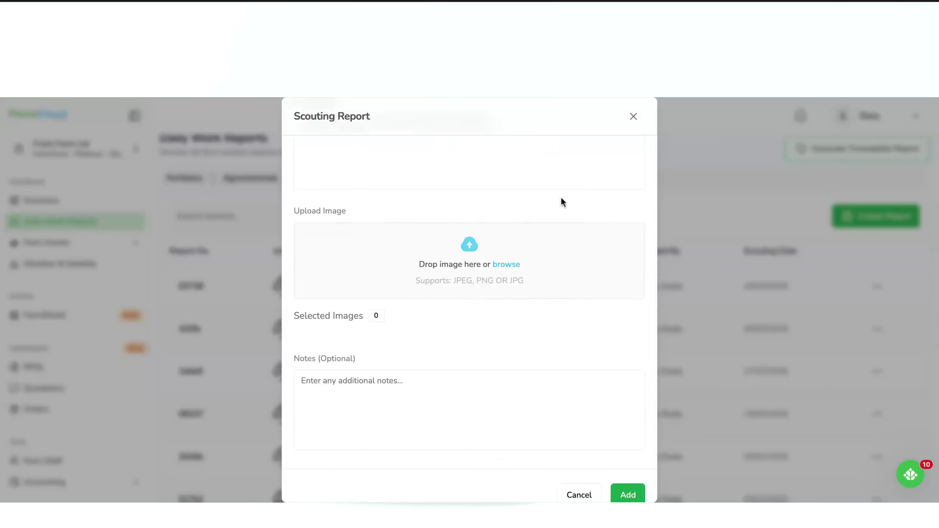
click(632, 118)
Step: Open a new manual irrigation report, review its quantity units and method field, and close it without saving
click(385, 183)
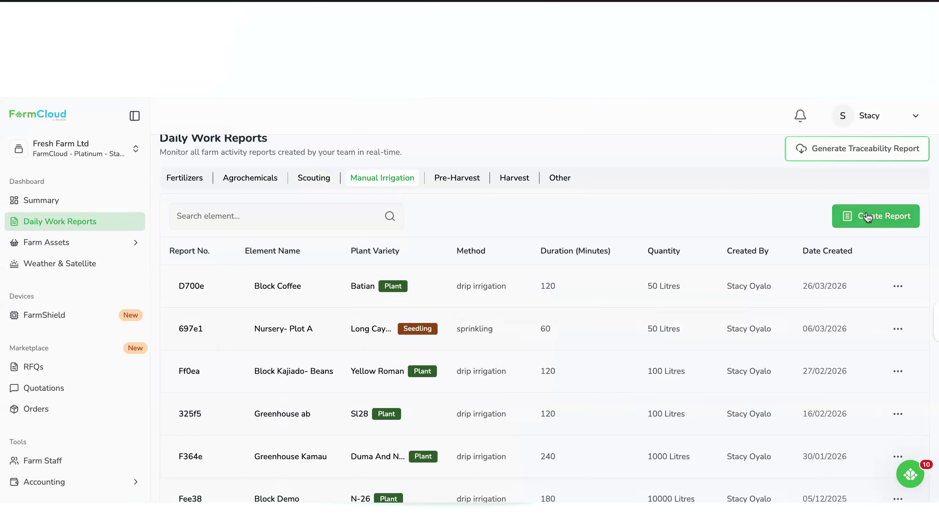
click(867, 218)
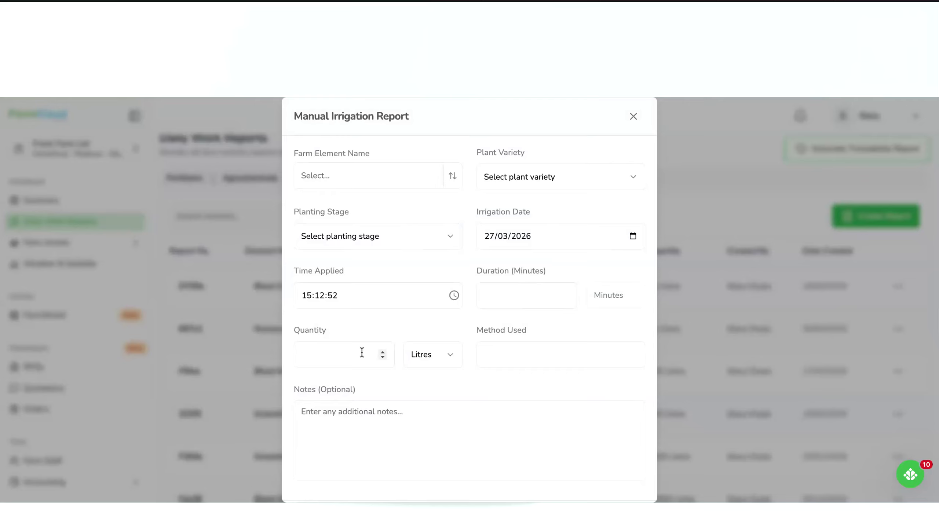
click(454, 363)
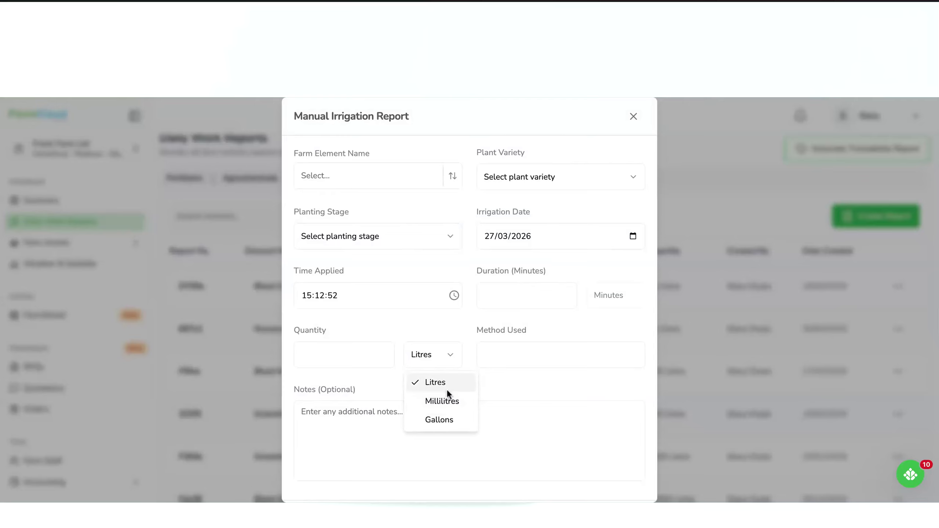
click(535, 353)
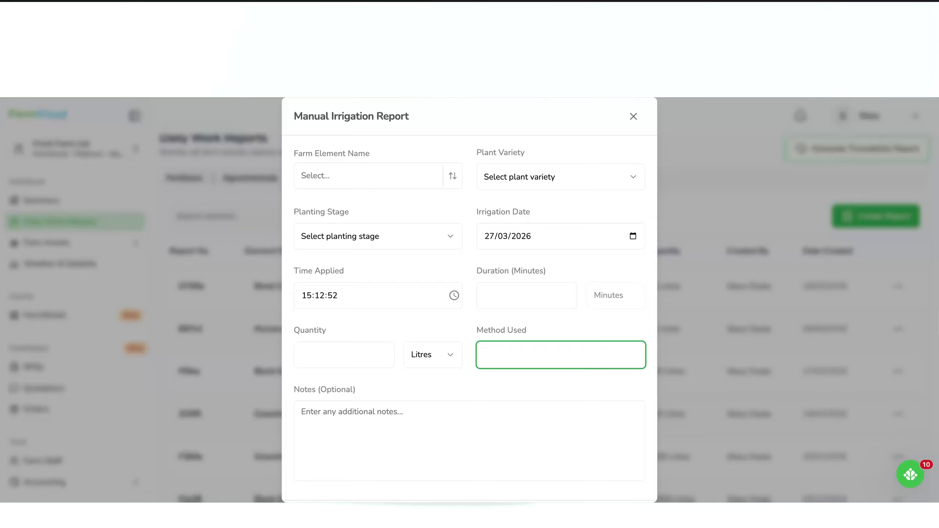
click(633, 117)
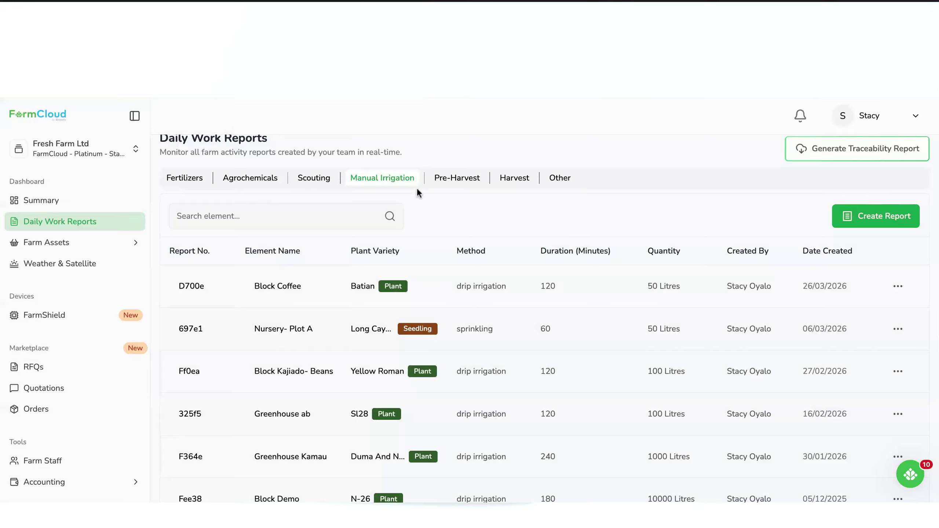
Step: Open a new pre-harvest report and review its requirement checklist
click(442, 185)
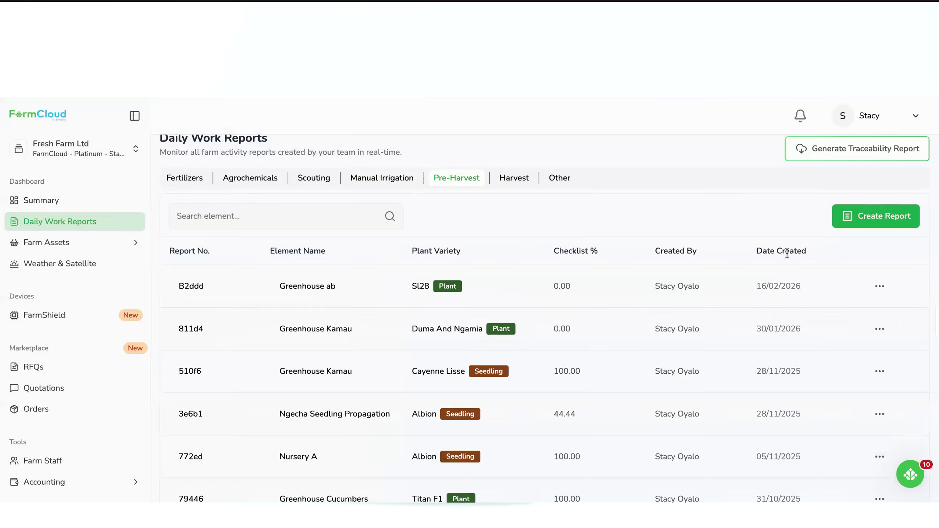
click(873, 218)
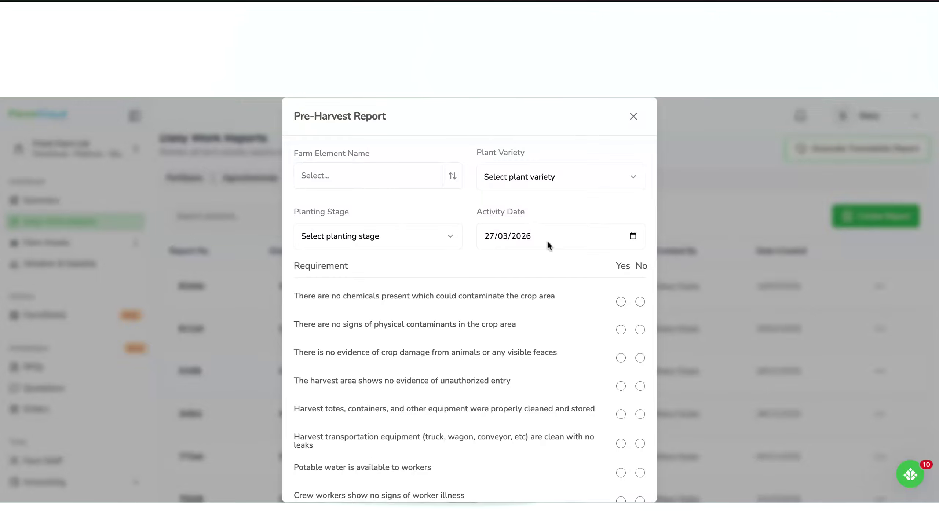
scroll(501, 270, down, 2)
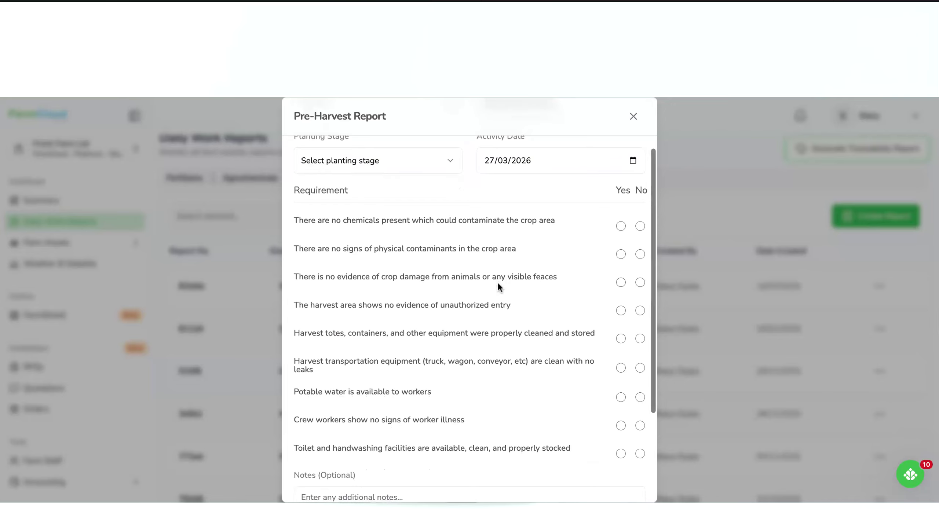
scroll(486, 279, down, 1)
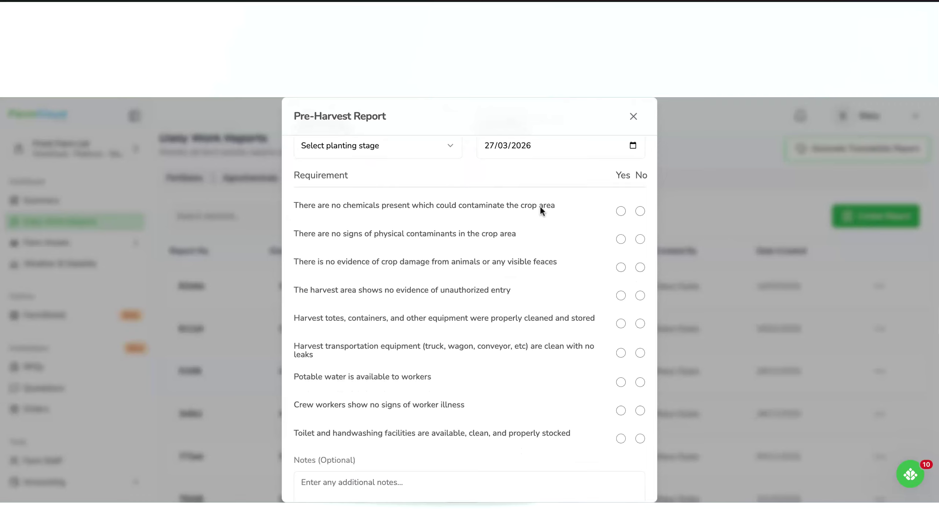
Step: Try the Yes and No answers on the no-chemicals requirement, check the remaining checklist and notes, and close the pre-harvest report unsaved
click(620, 212)
click(640, 211)
scroll(572, 329, down, 3)
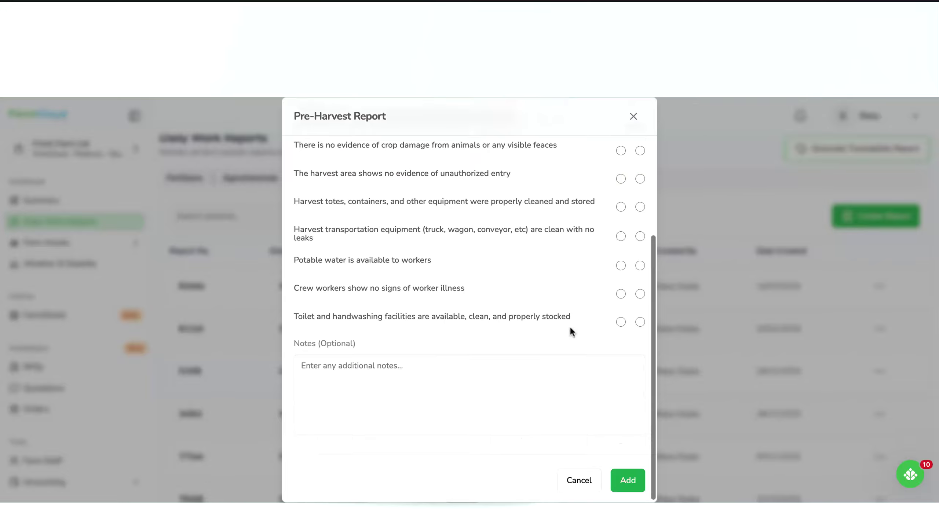
click(486, 398)
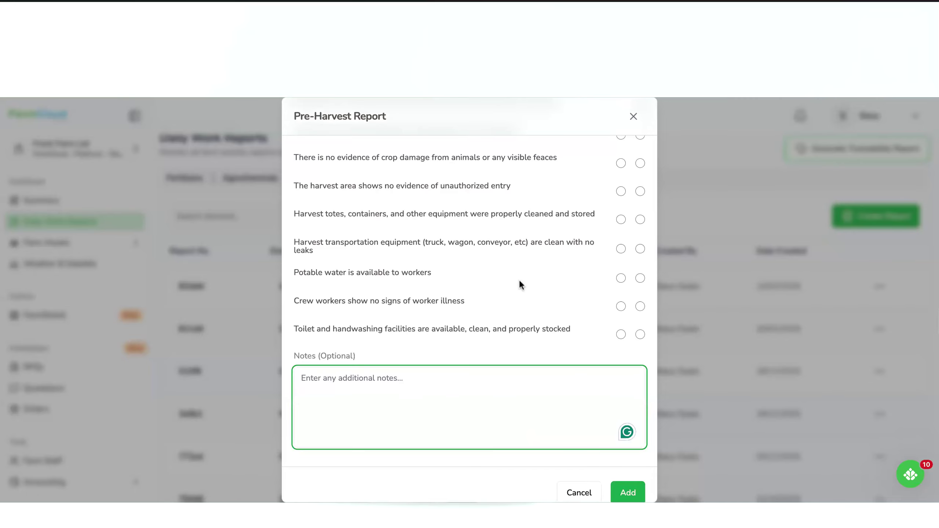
scroll(519, 280, up, 2)
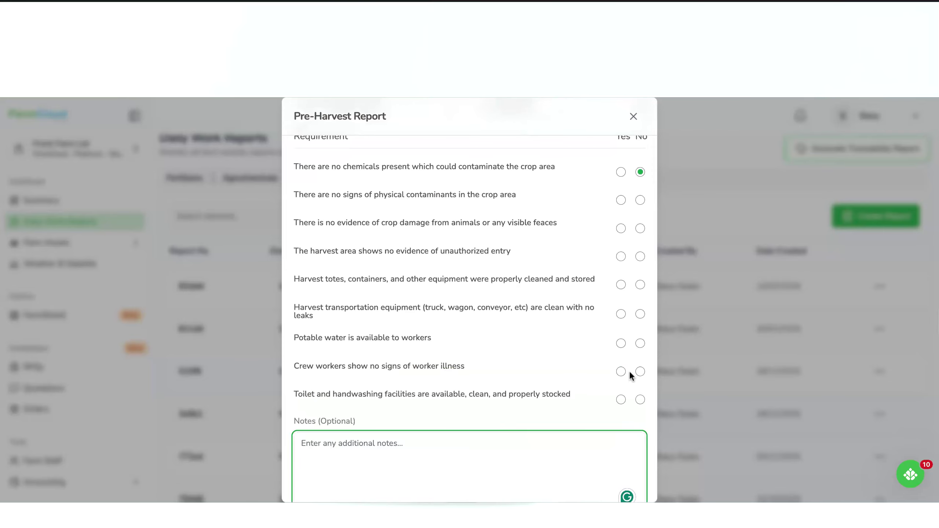
scroll(626, 419, down, 2)
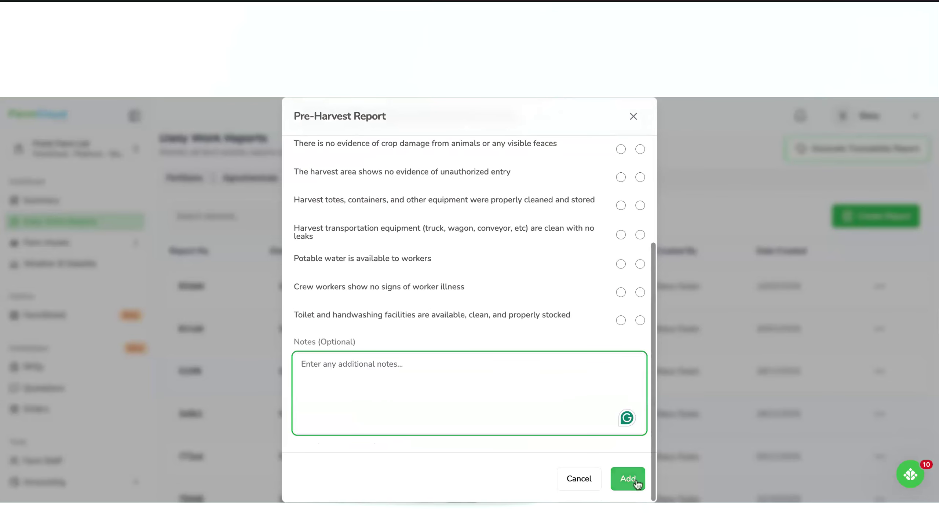
click(635, 122)
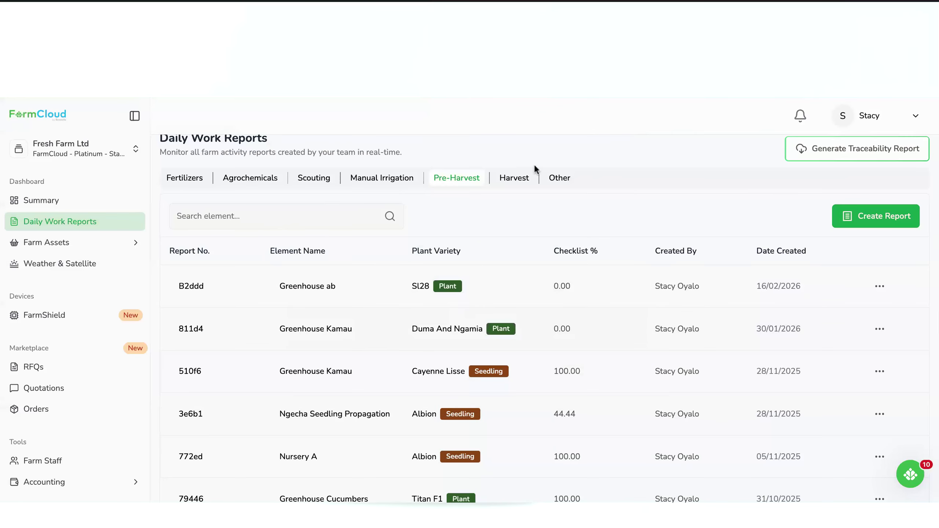
Step: Open a new report for other farm activities, review its name, description and file upload fields, and close it without saving
click(566, 182)
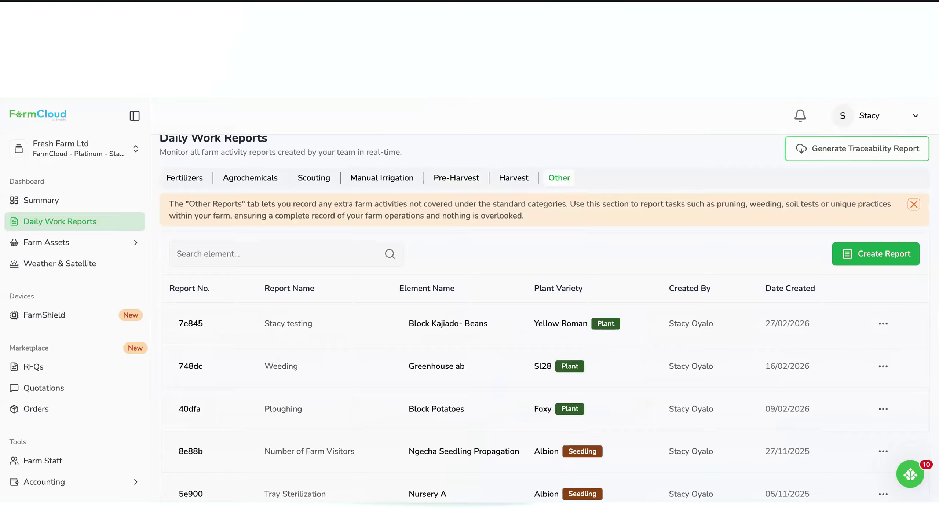
click(868, 253)
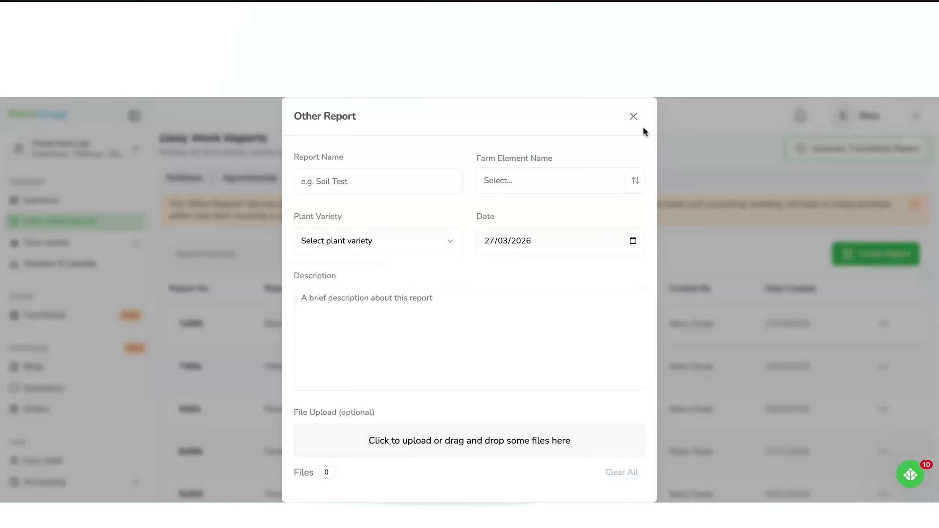
click(634, 117)
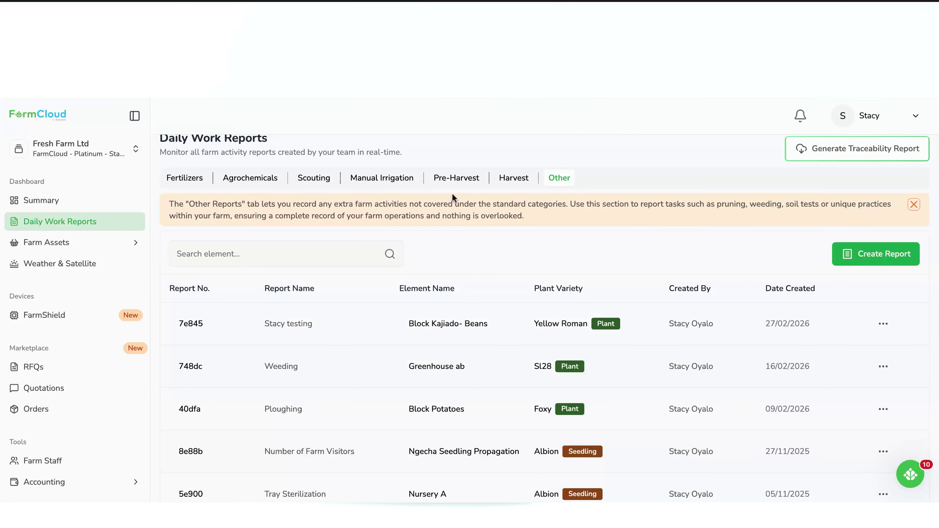
click(867, 257)
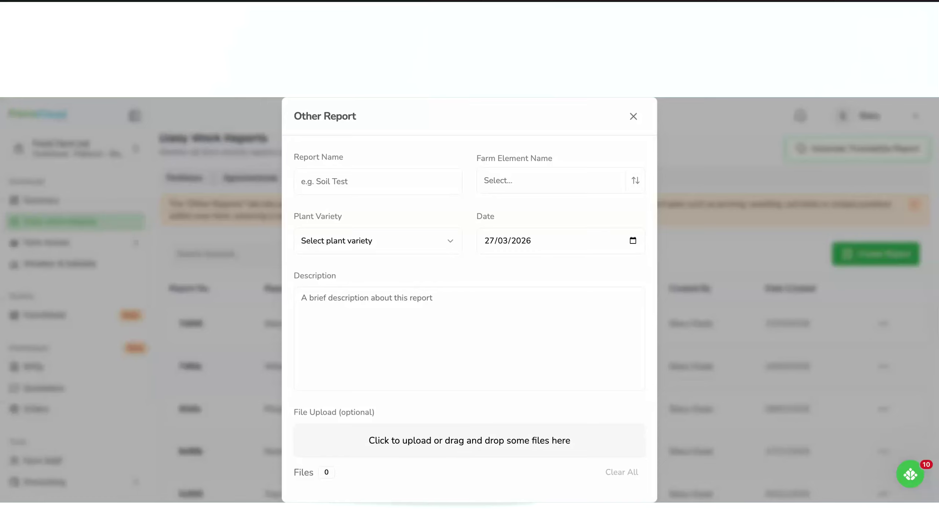
click(405, 178)
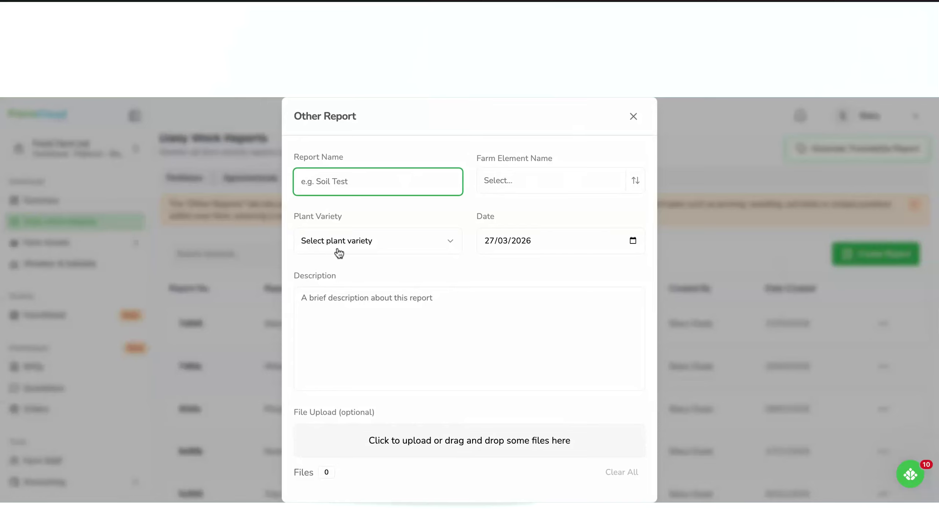
click(562, 314)
scroll(561, 325, down, 3)
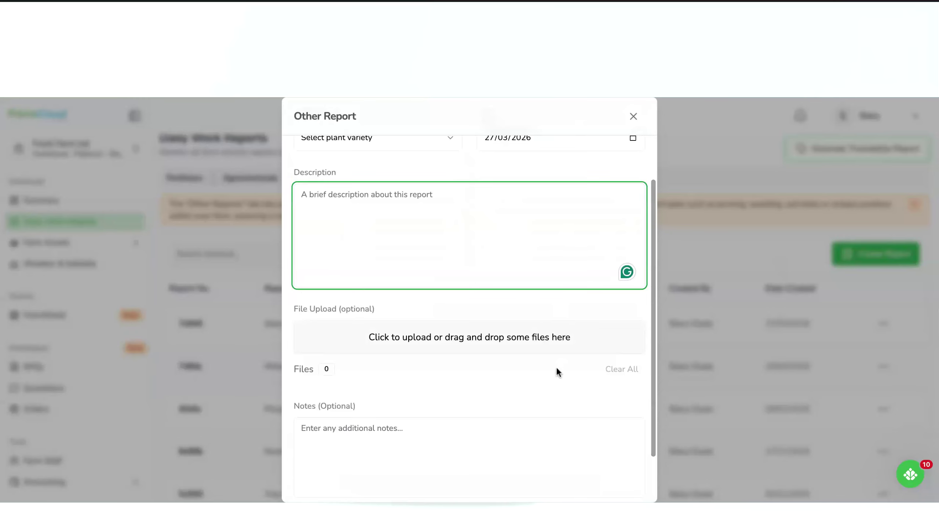
click(634, 117)
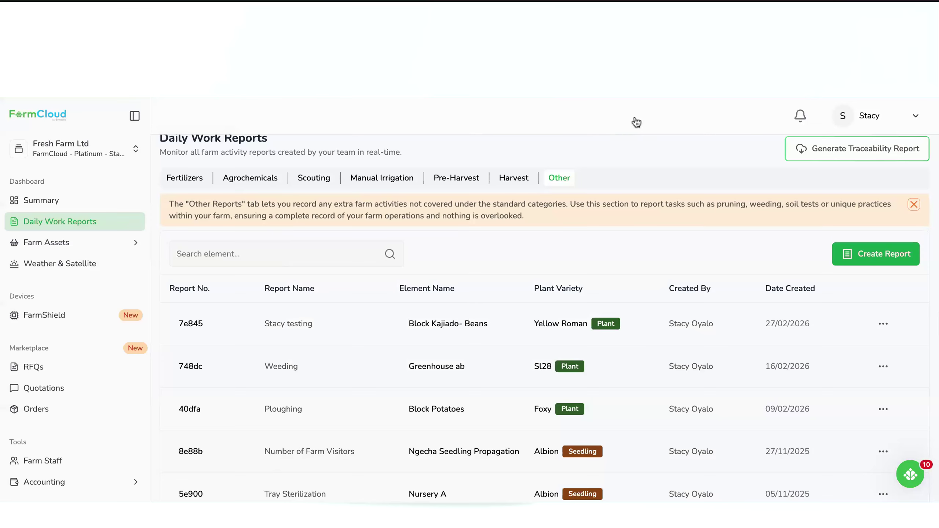
Step: Open a new harvest report and review the available harvest quantity units, from weight and volume to count and packaging
click(513, 180)
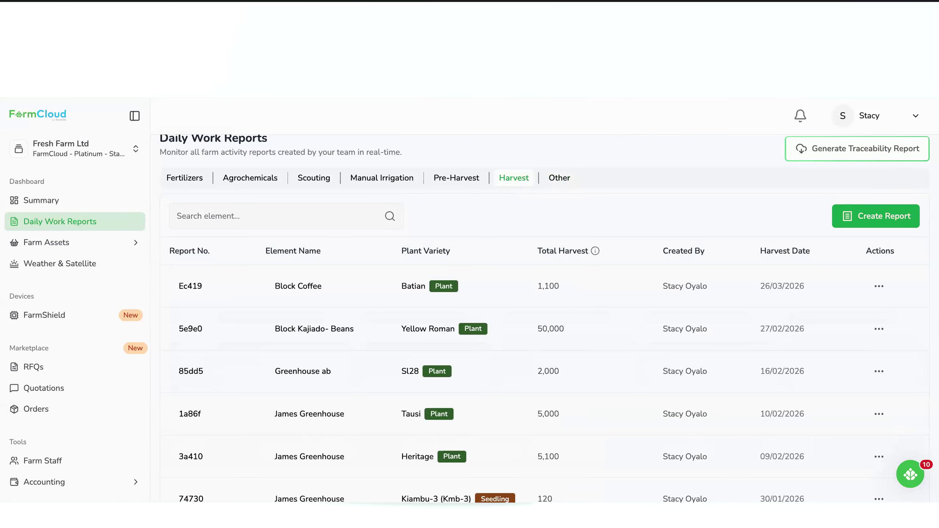
click(891, 222)
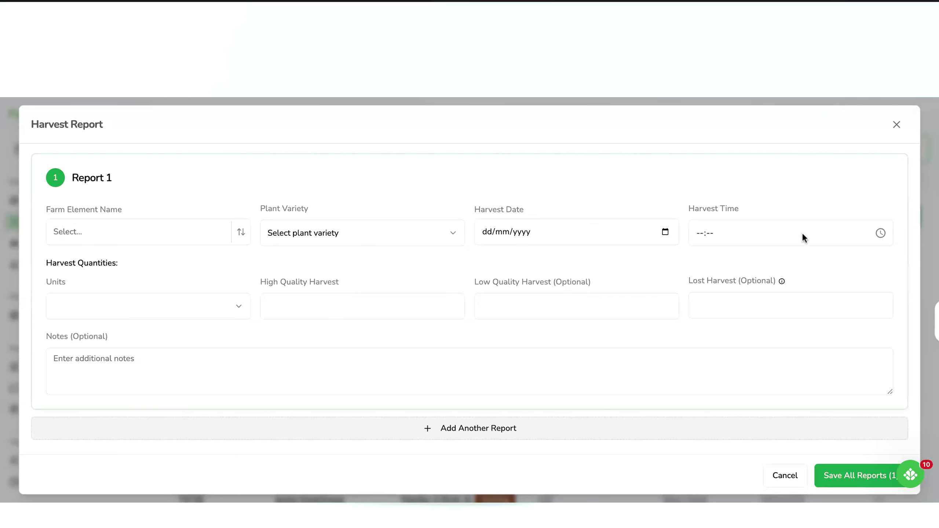
click(195, 308)
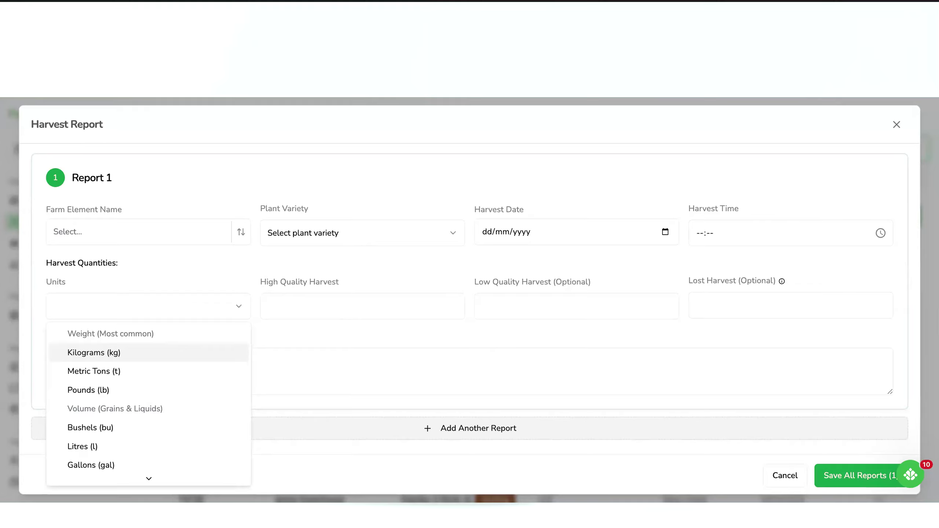
scroll(170, 384, down, 2)
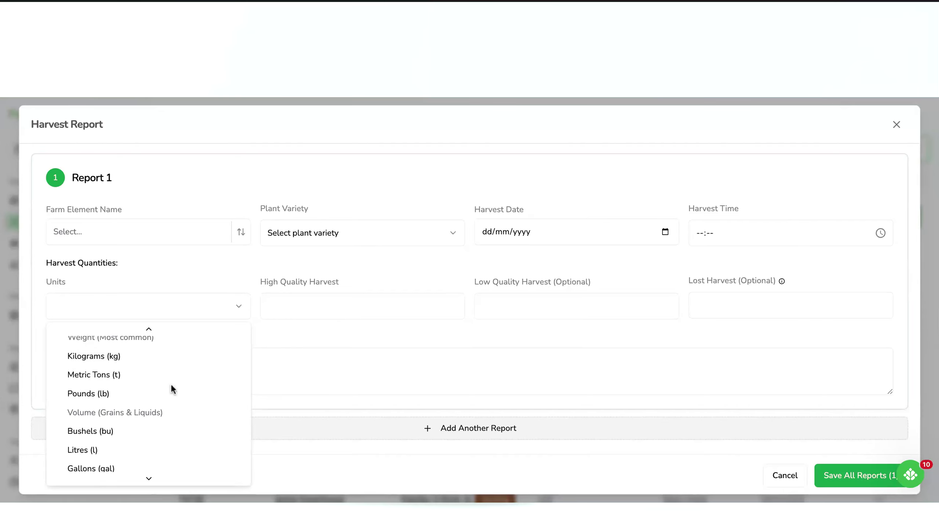
scroll(170, 385, up, 2)
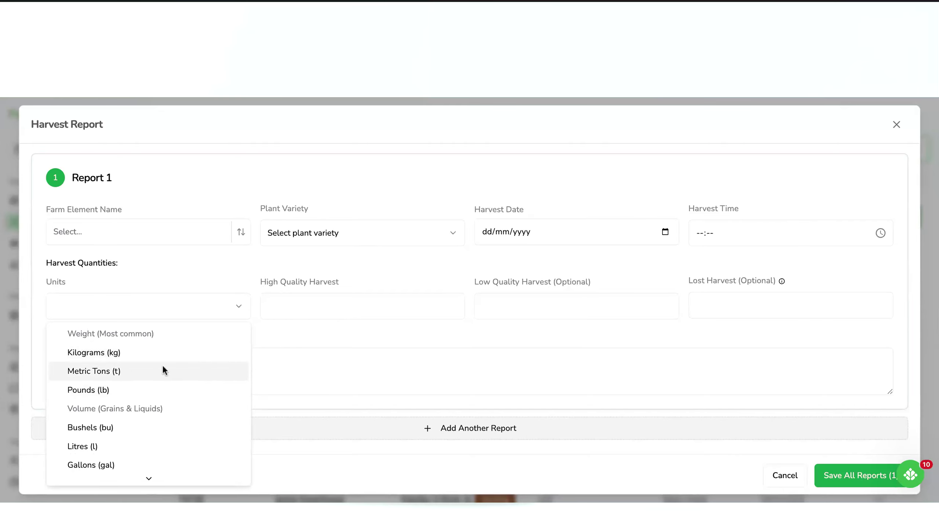
scroll(185, 425, down, 3)
scroll(184, 425, down, 3)
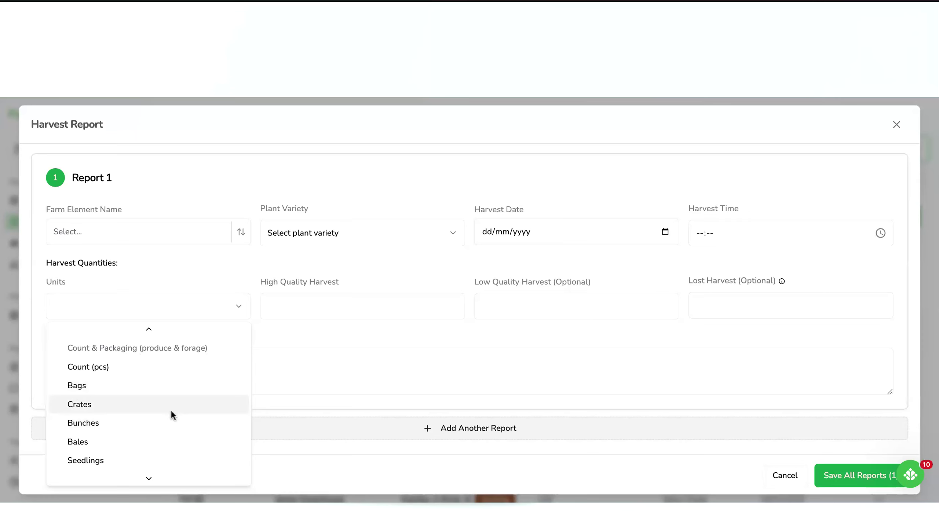
scroll(176, 427, down, 1)
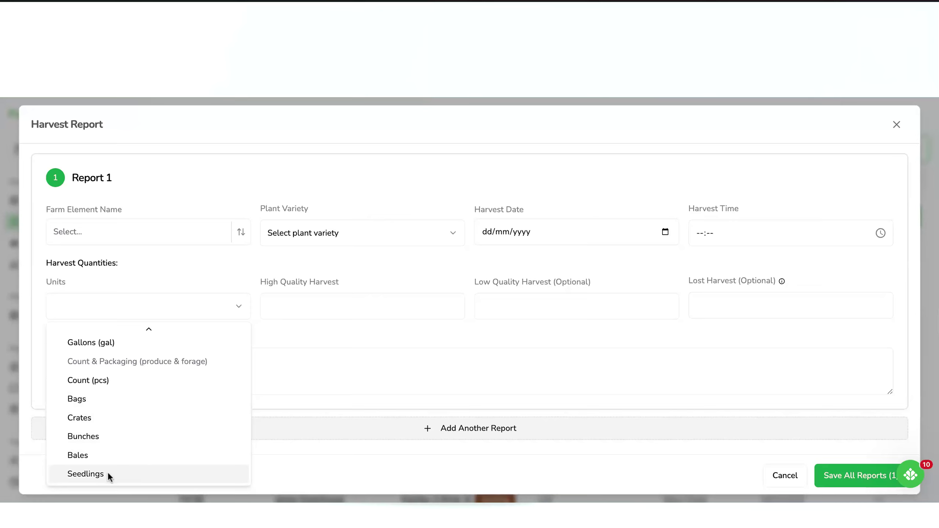
click(312, 387)
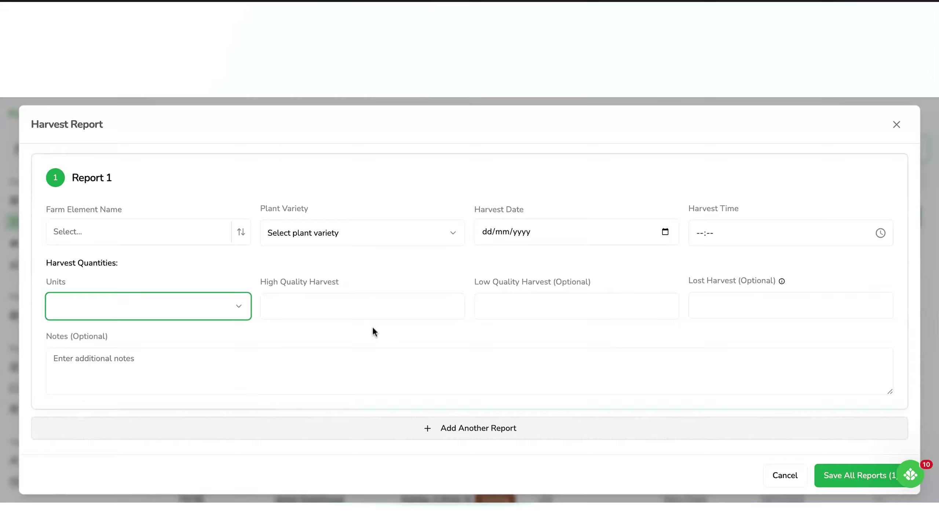
Step: Check the high quality harvest field and close the harvest report without saving
click(320, 304)
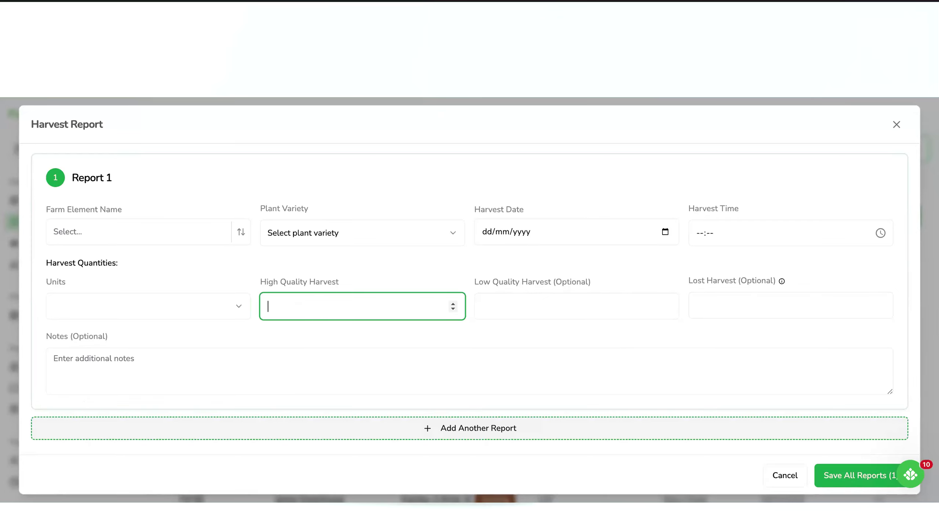
click(896, 125)
mouse_move(563, 255)
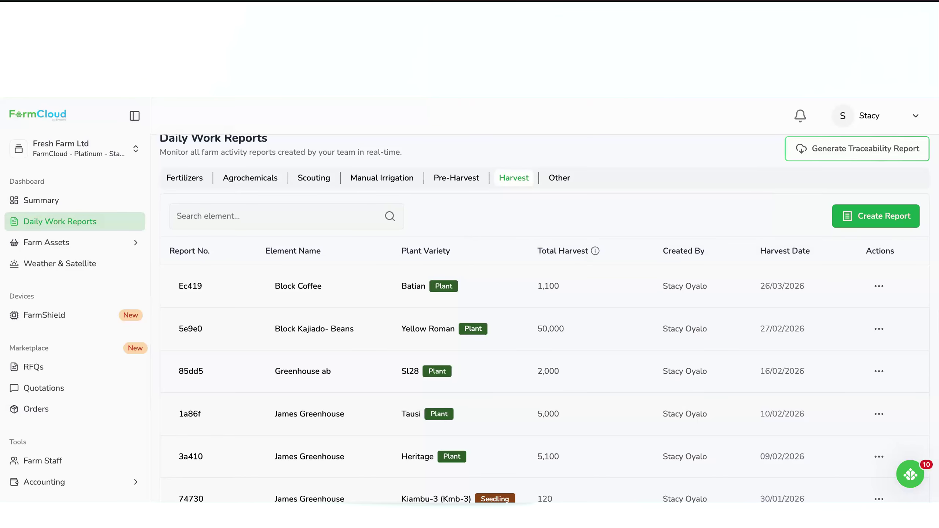
Step: Start a traceability report for the farm element James Greenhouse with the plant variety Kiambu-3 (KMB-3)
click(826, 156)
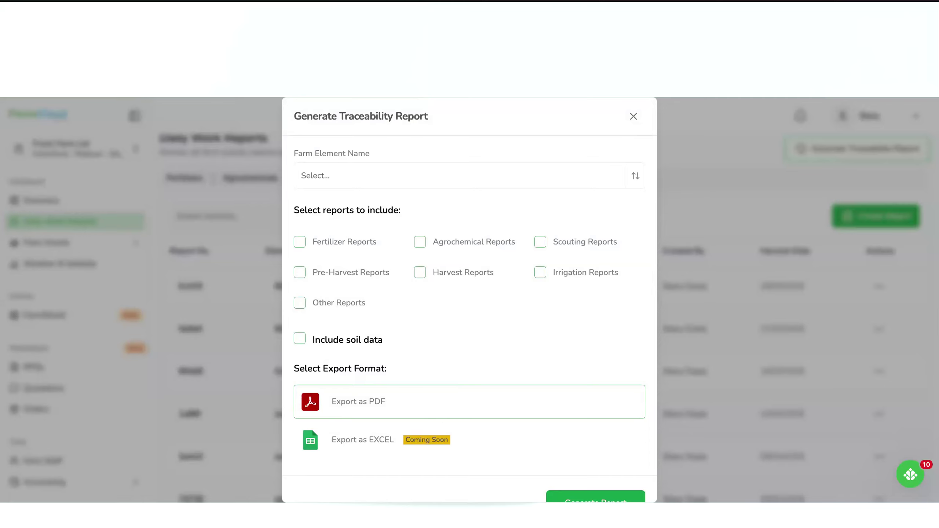
click(637, 178)
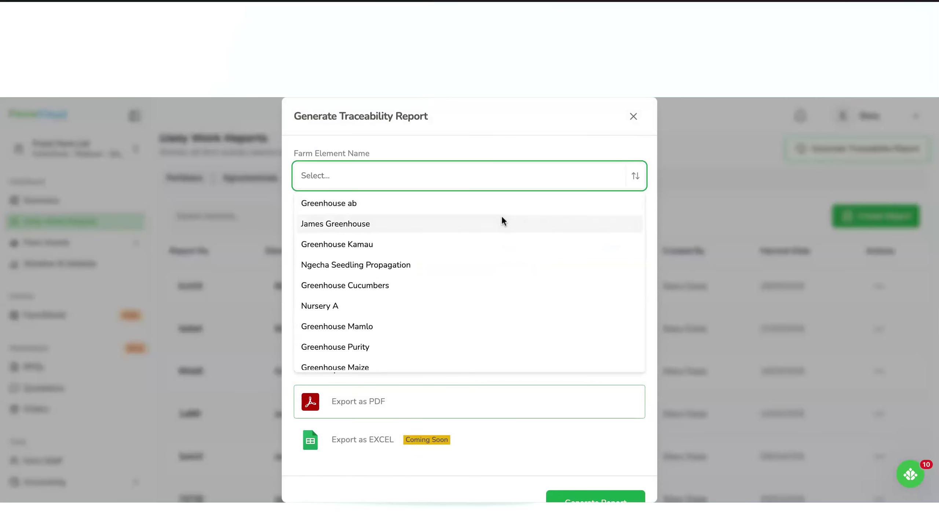
click(504, 221)
click(584, 238)
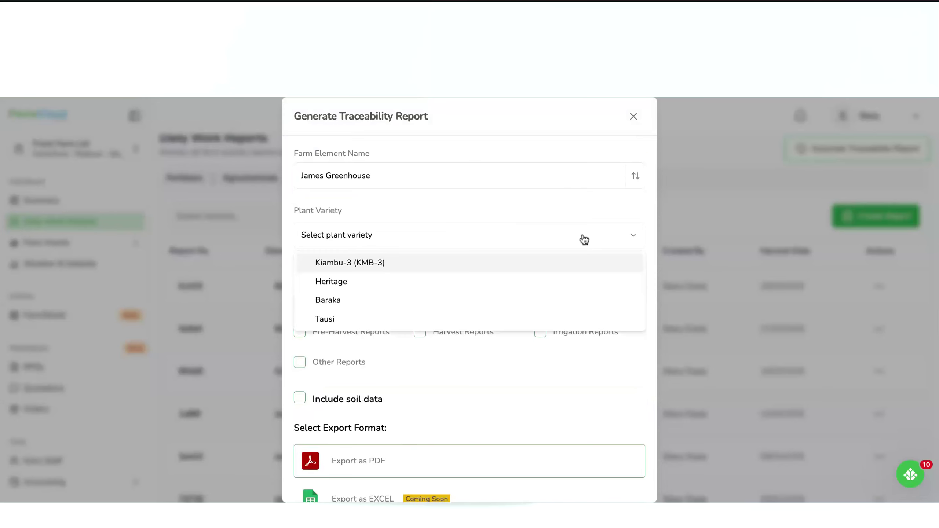
click(535, 261)
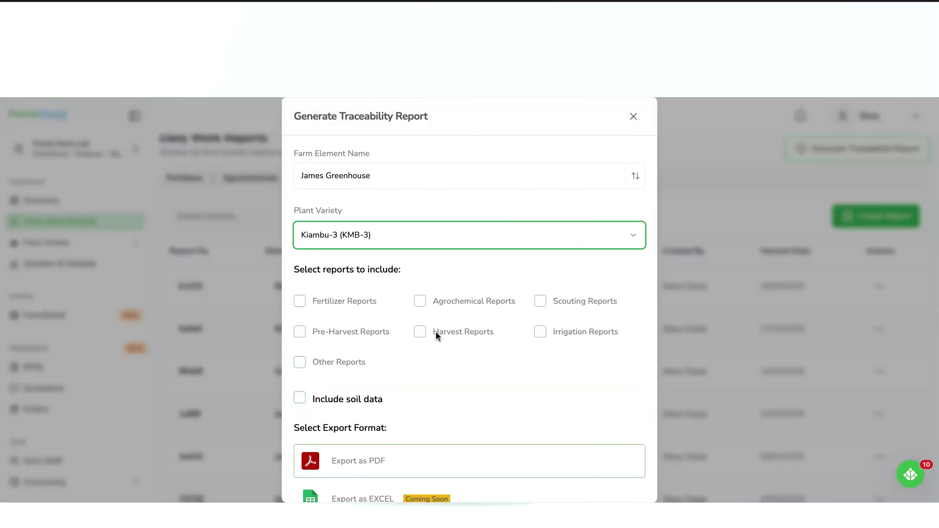
Step: Review the traceability report's included report types, soil data option and export formats, and close the form without generating the report
scroll(436, 331, down, 3)
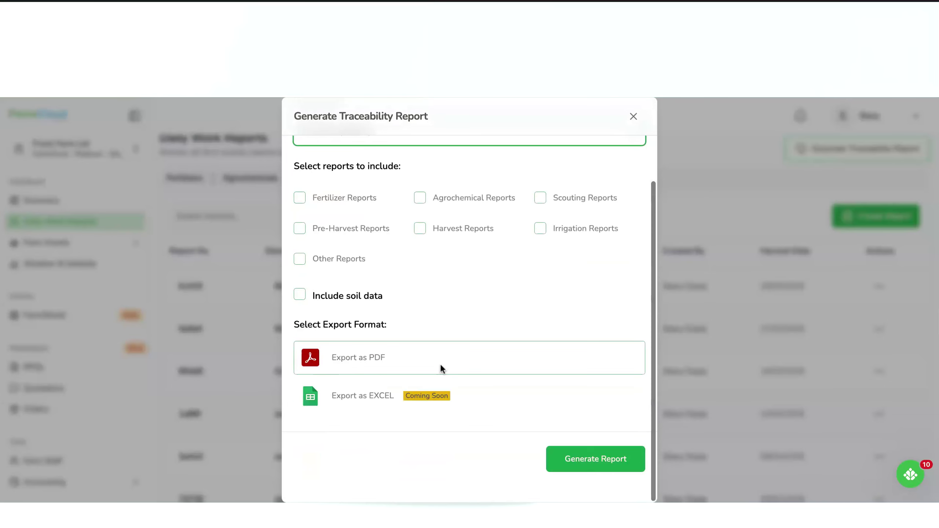
scroll(517, 300, up, 3)
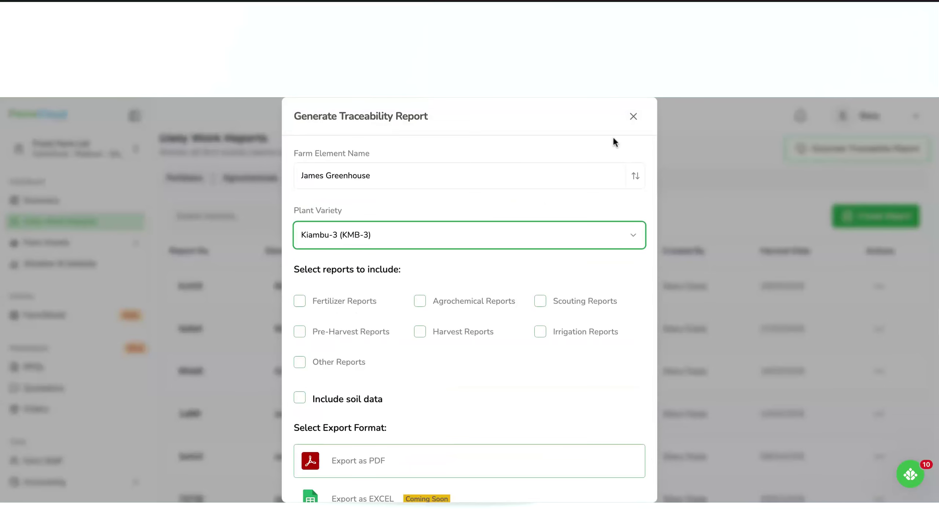
click(633, 118)
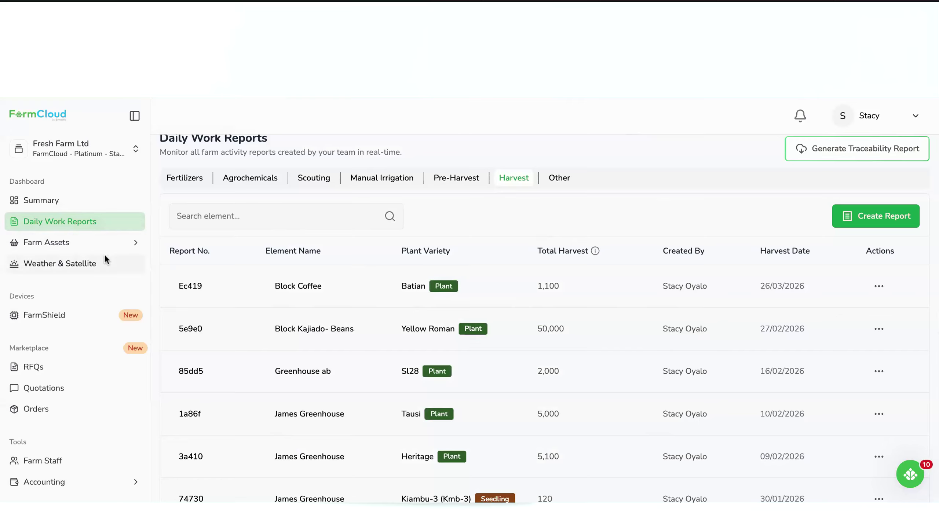
Step: View the farm boundaries in Weather & Satellite and open the boundary block green grams b
scroll(104, 331, down, 2)
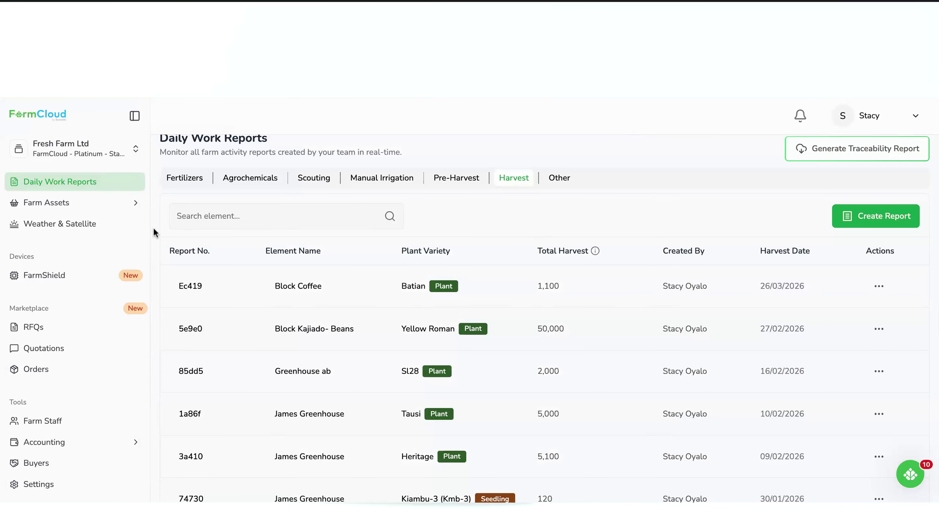
click(78, 227)
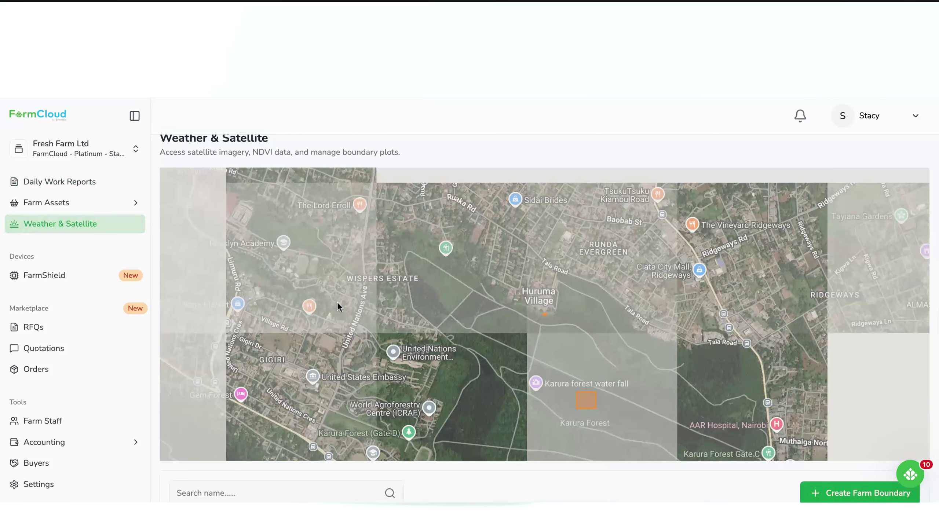
scroll(398, 329, down, 5)
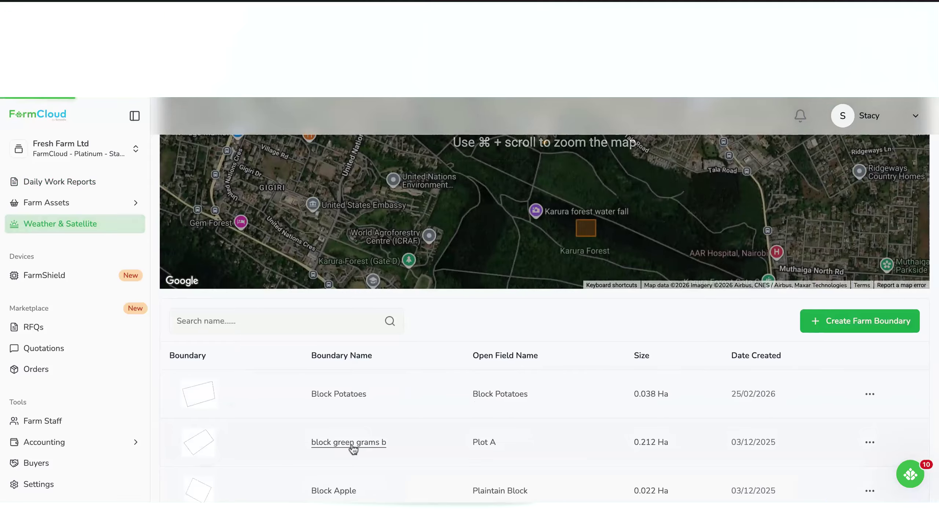
click(353, 447)
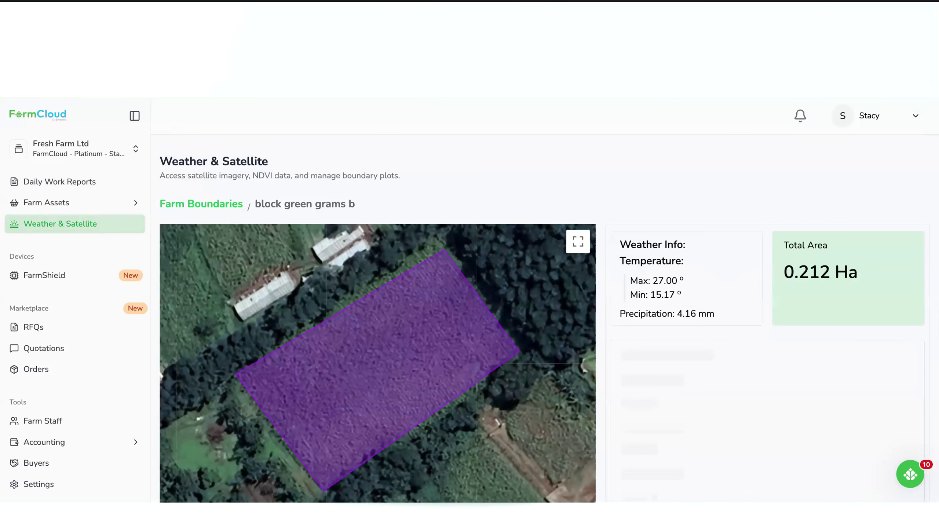
Step: Review the boundary's current weather, soil data and hourly forecast
scroll(356, 356, down, 3)
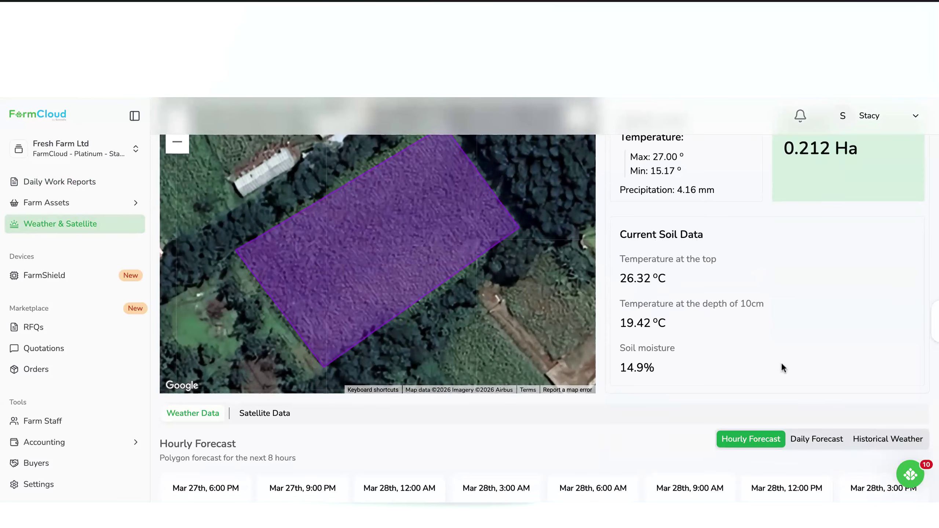
scroll(777, 369, down, 1)
scroll(724, 393, down, 1)
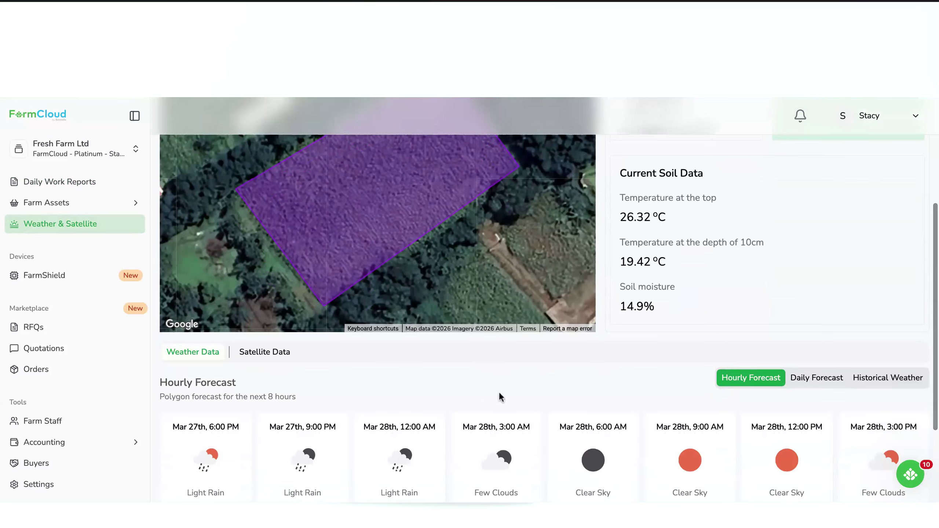
scroll(499, 395, down, 2)
scroll(499, 396, down, 1)
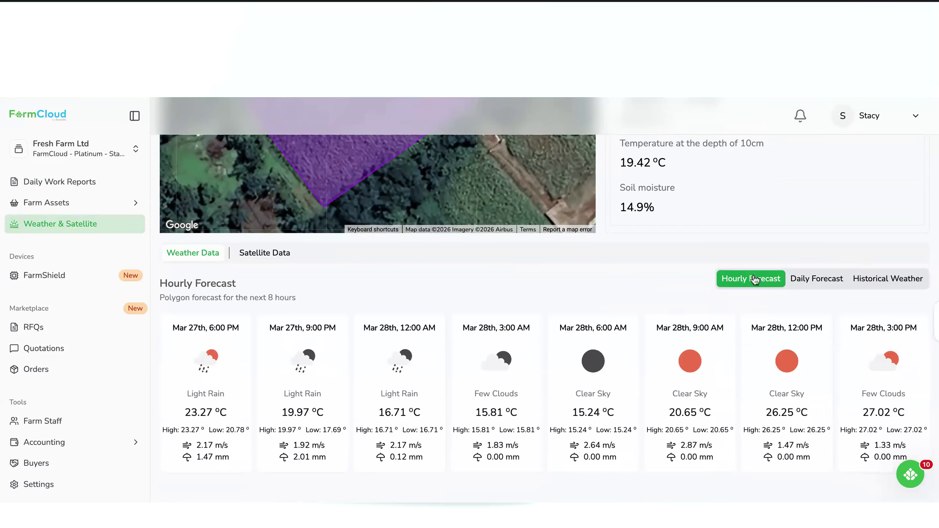
Step: View the daily forecast and the historical weather chart for block green grams b
click(808, 279)
click(858, 282)
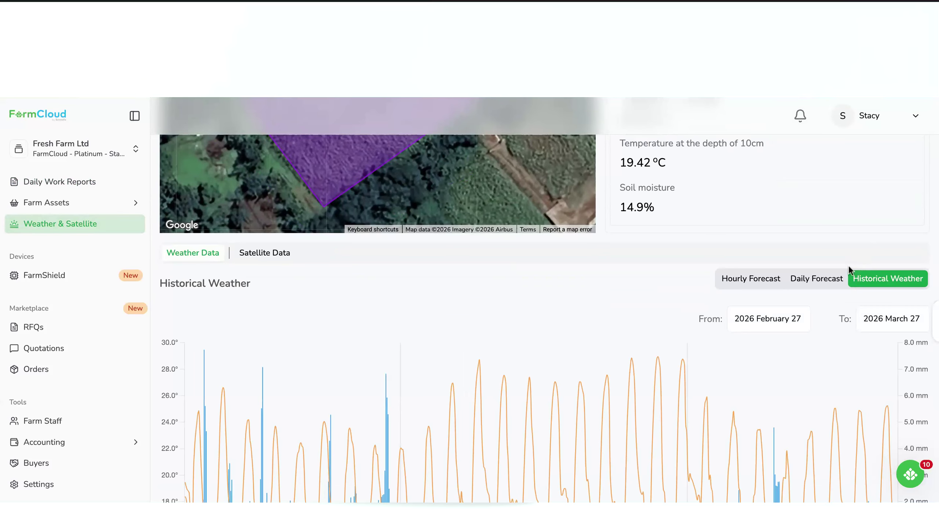
scroll(698, 291, up, 6)
scroll(693, 292, down, 4)
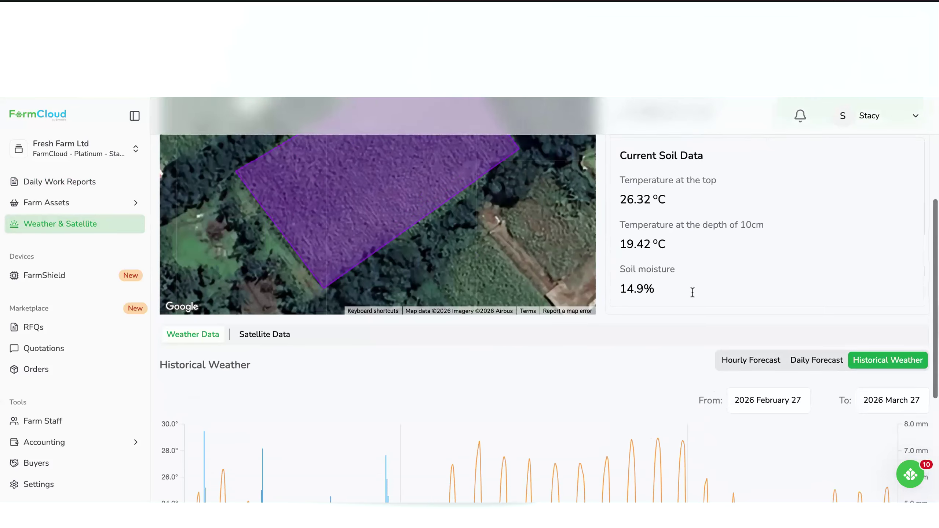
Step: Switch the boundary to its satellite data and check the available vegetation indices, keeping NDVI selected
scroll(333, 399, up, 1)
click(283, 387)
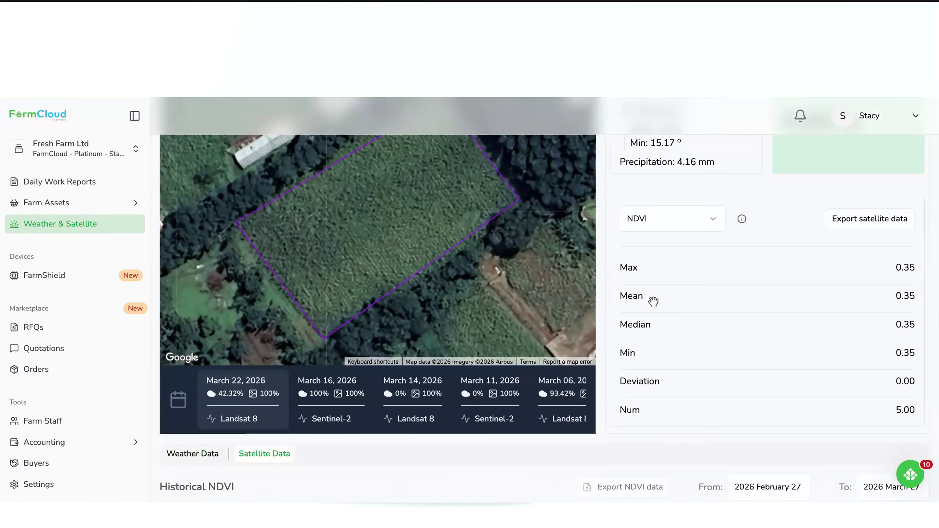
click(694, 218)
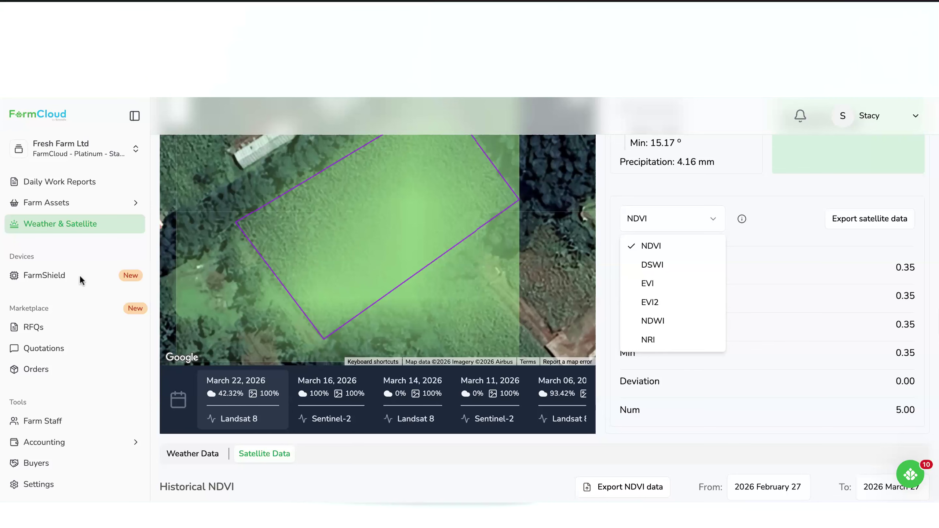
key(Escape)
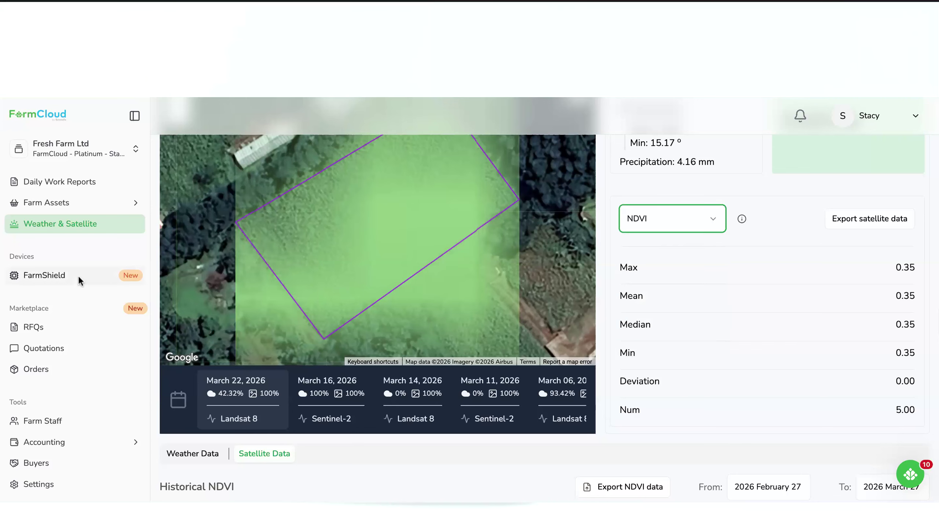
Step: View the FarmShield devices assigned to the farm
click(44, 275)
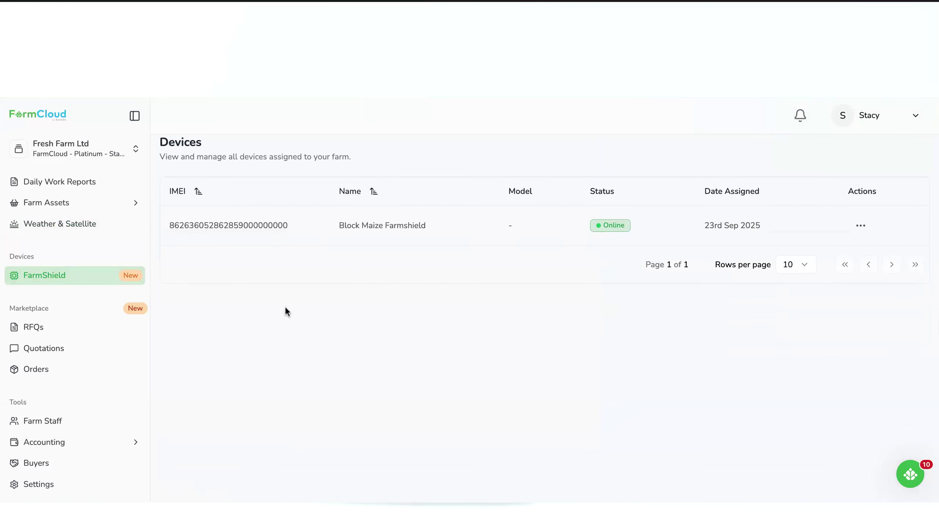
scroll(143, 374, down, 1)
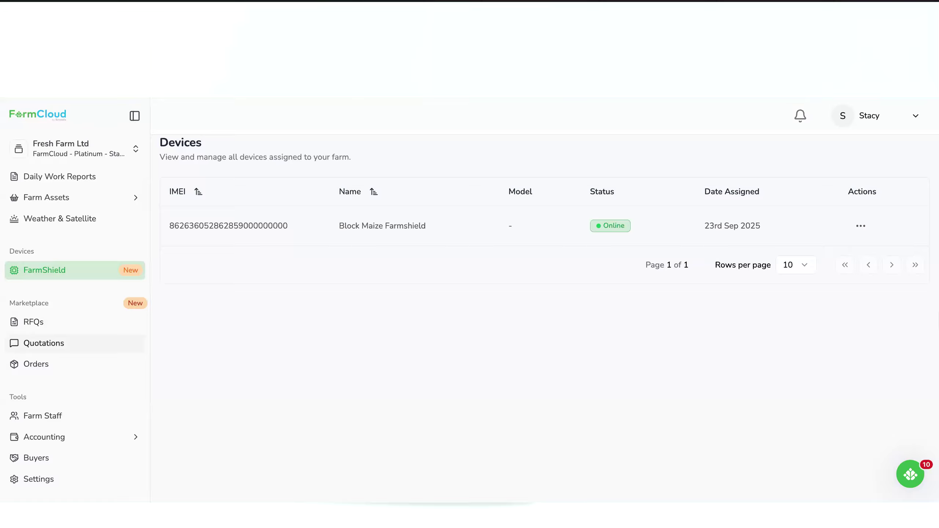
Step: Review the marketplace sections for RFQs, submitted quotations and orders
click(83, 325)
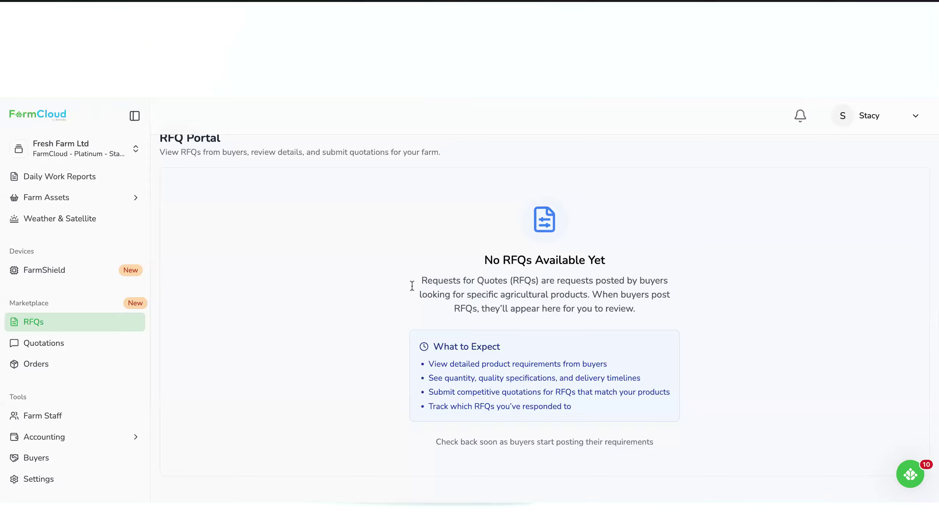
click(106, 348)
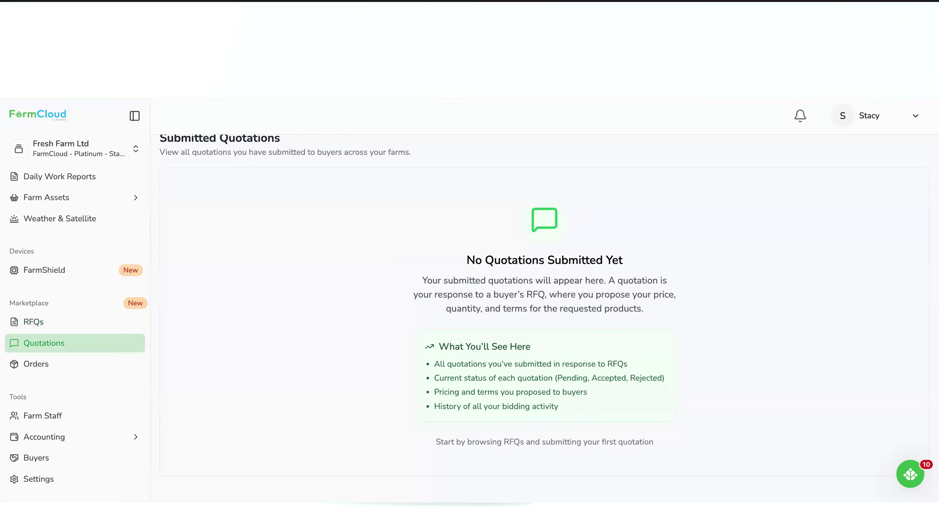
click(80, 366)
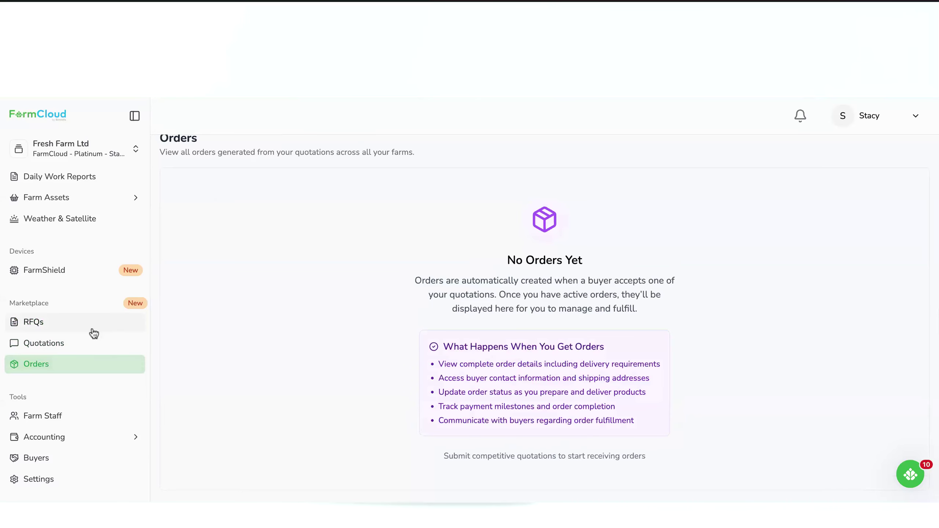
scroll(92, 338, down, 1)
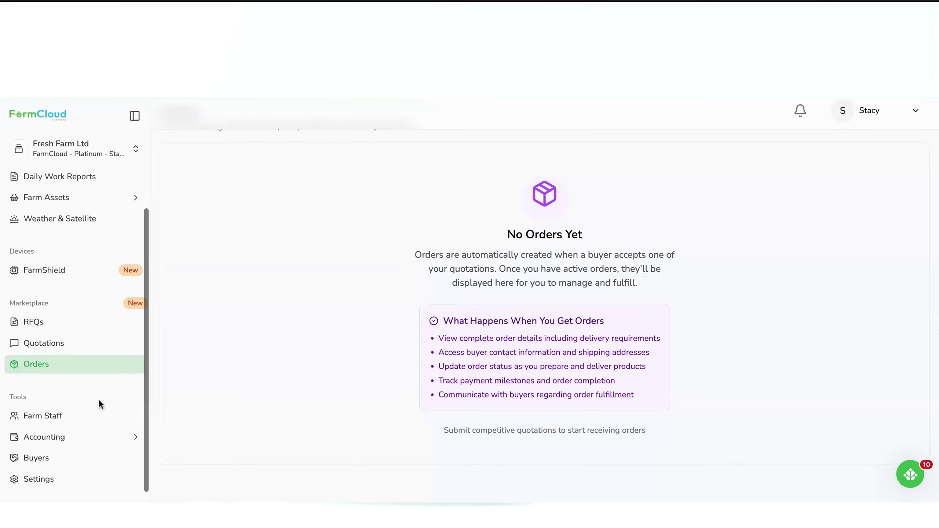
Step: Review the farm manager's permissions in Farm Staff, try the farm accounting access switch, and close without saving
click(108, 420)
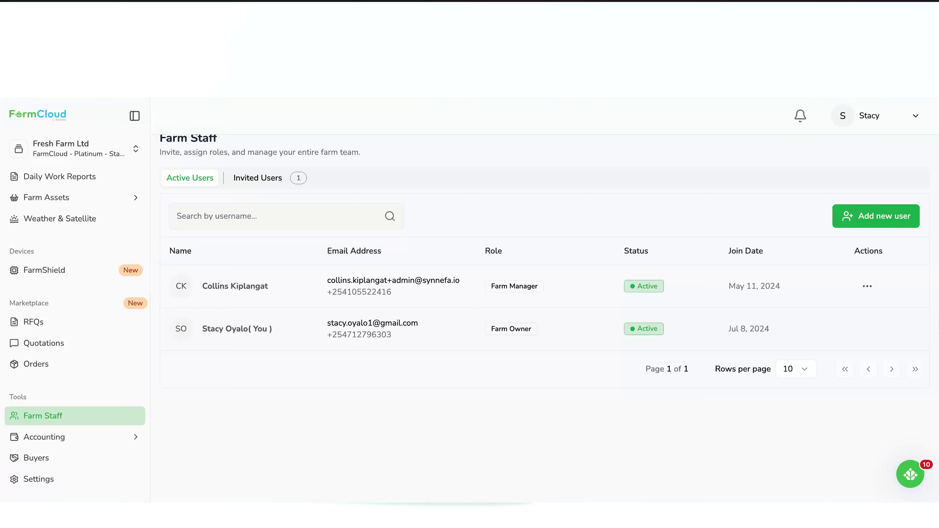
click(867, 286)
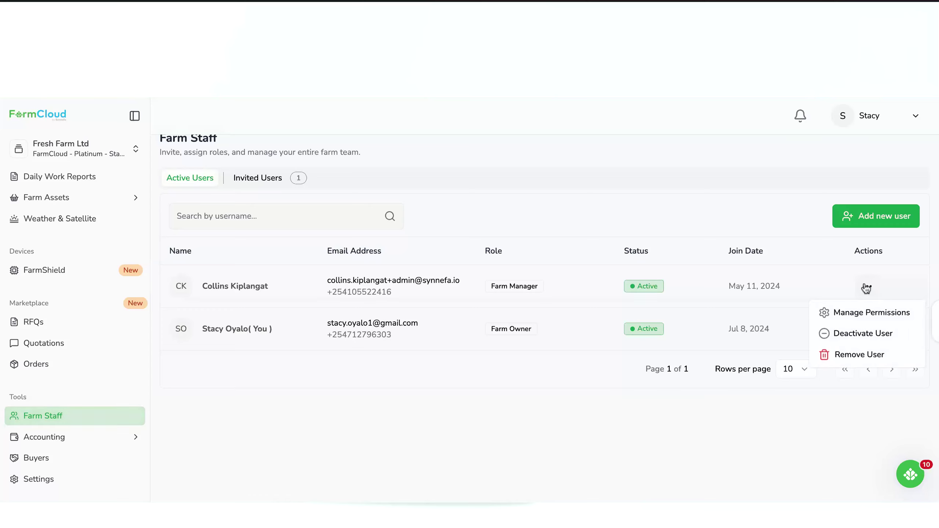
click(871, 312)
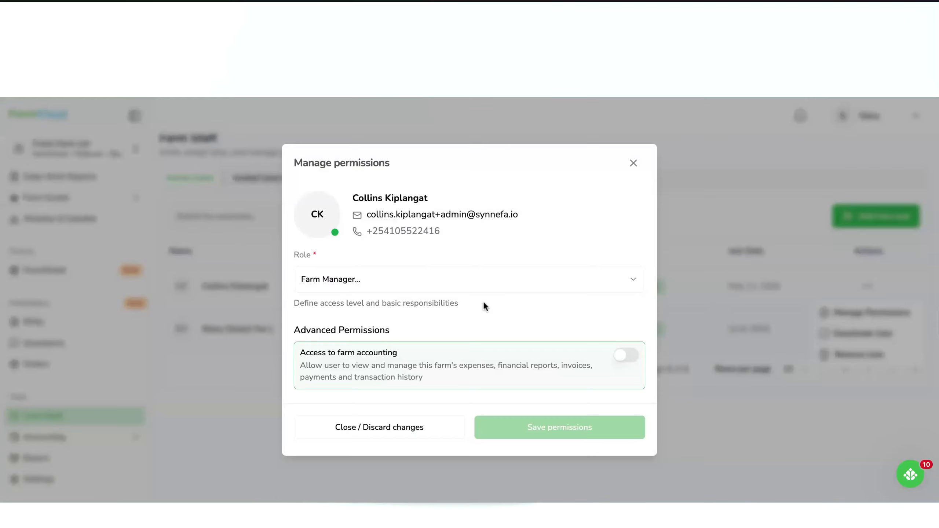
click(629, 359)
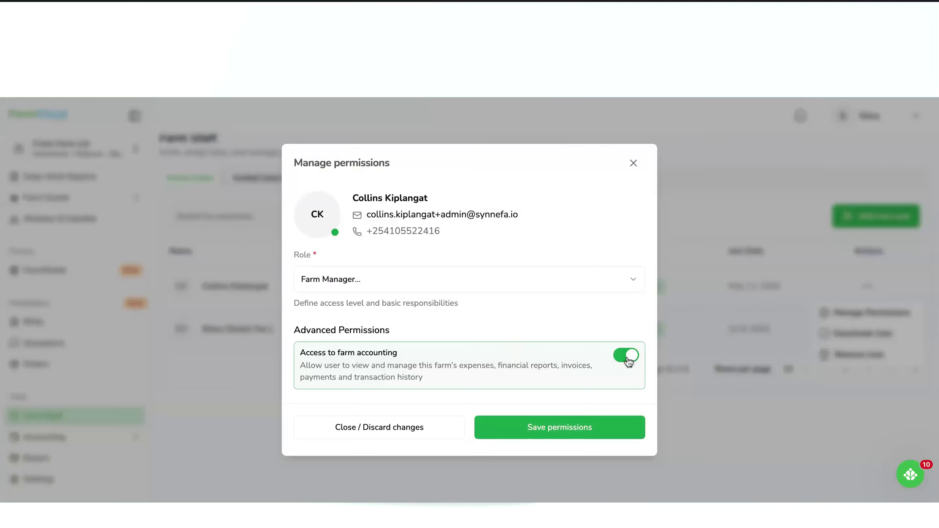
click(628, 357)
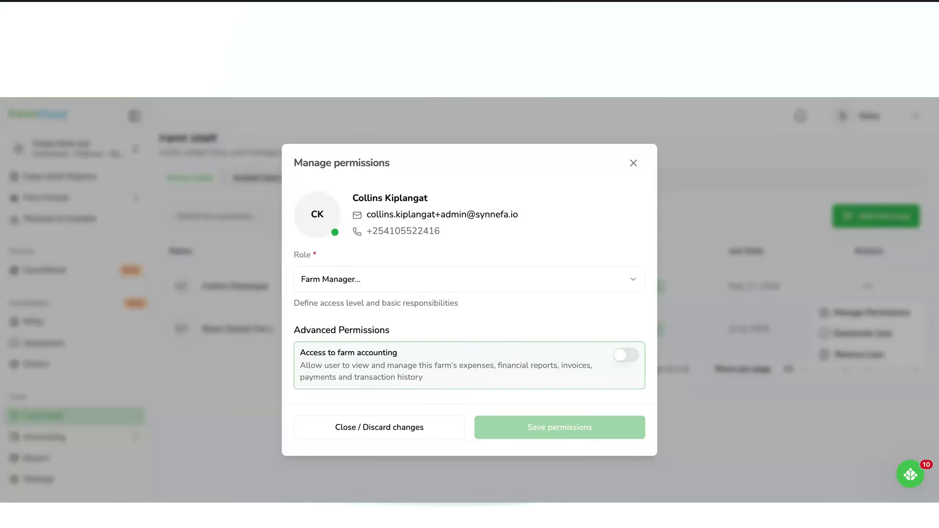
click(634, 166)
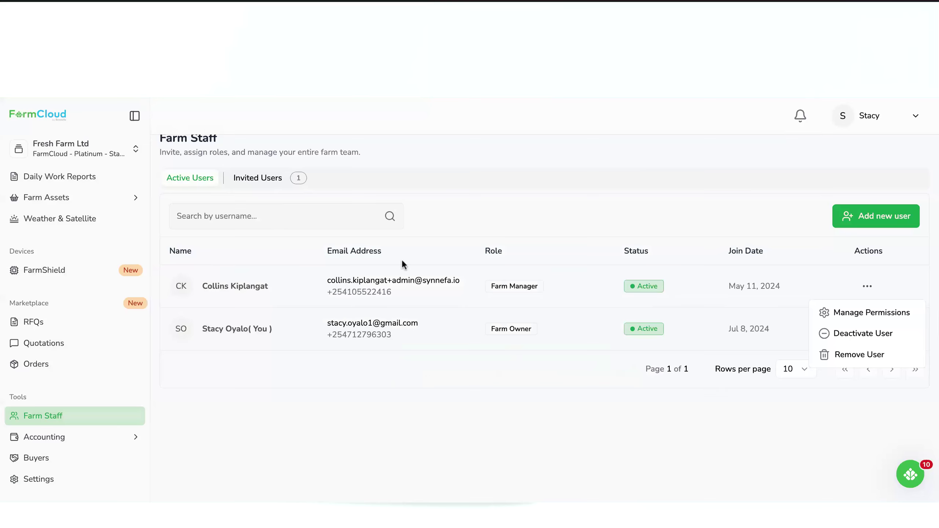
Step: View the accounting records for products and services, and the income invoices
click(105, 436)
click(104, 437)
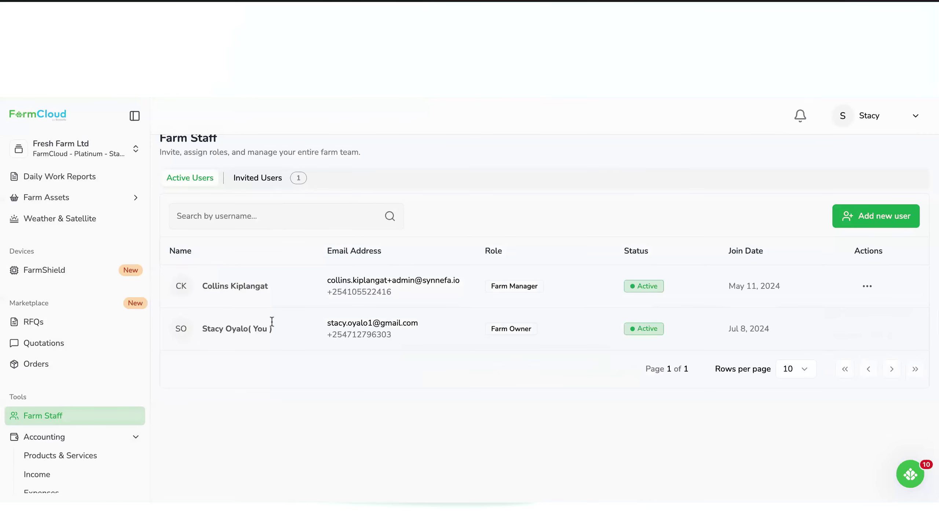
scroll(93, 377, down, 2)
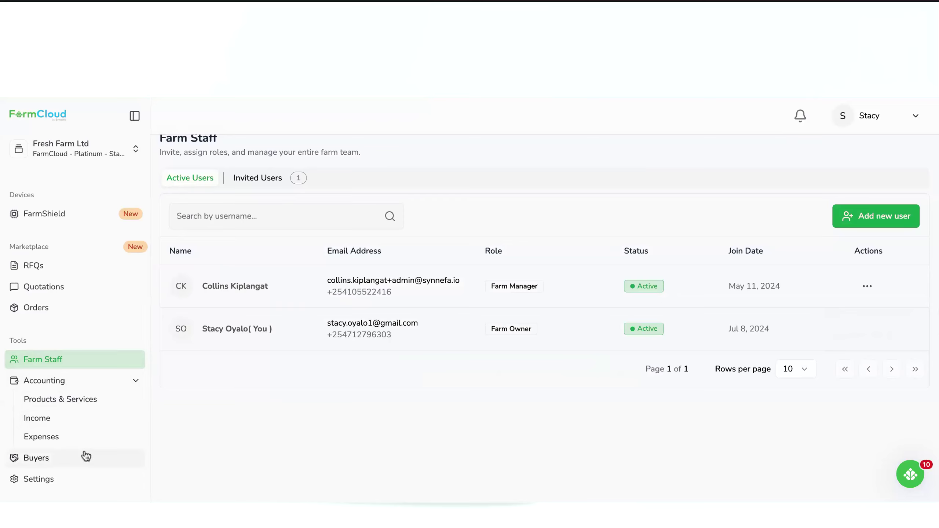
click(121, 408)
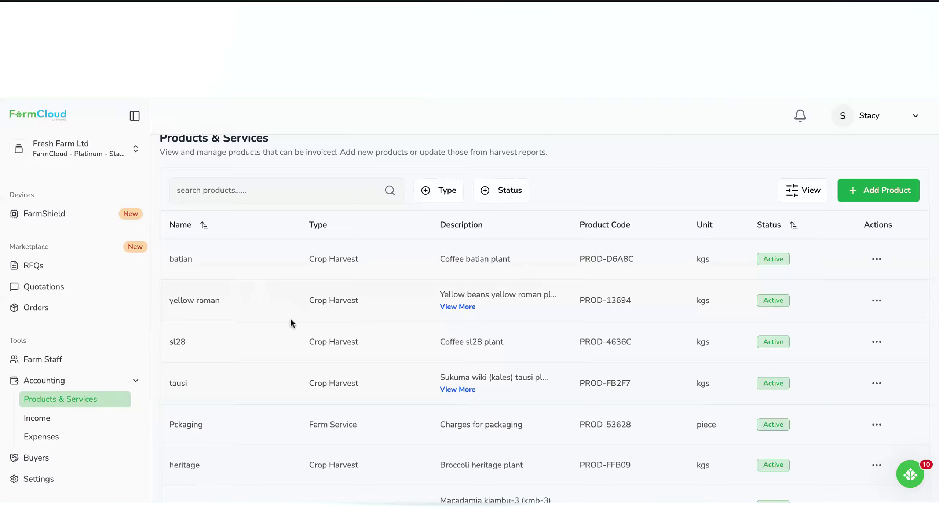
scroll(191, 389, down, 1)
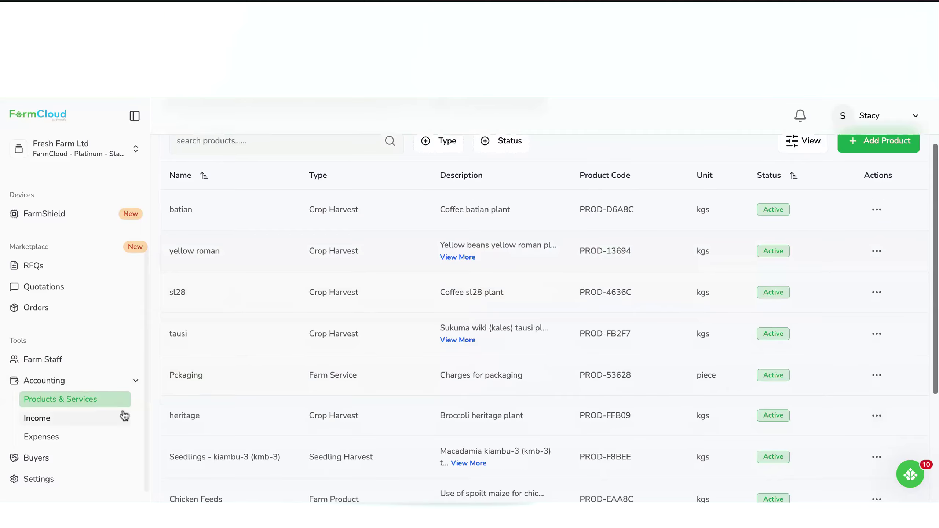
click(101, 419)
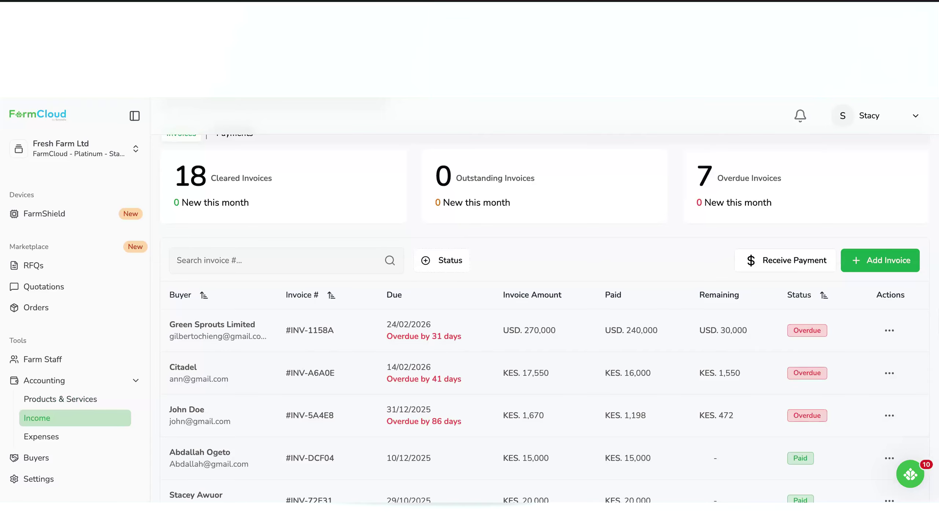
Step: View the farm's expenses and check which expense types are offered for a new expense, without adding one
click(92, 442)
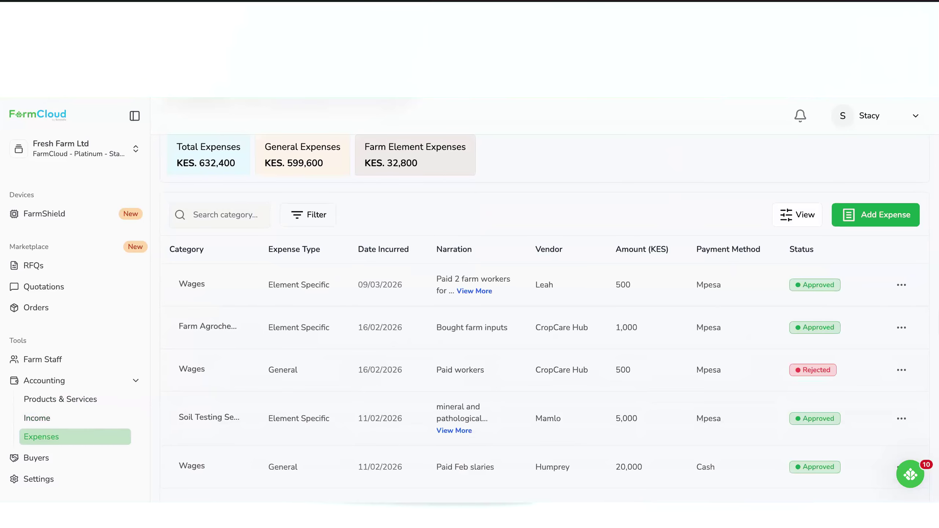
click(868, 224)
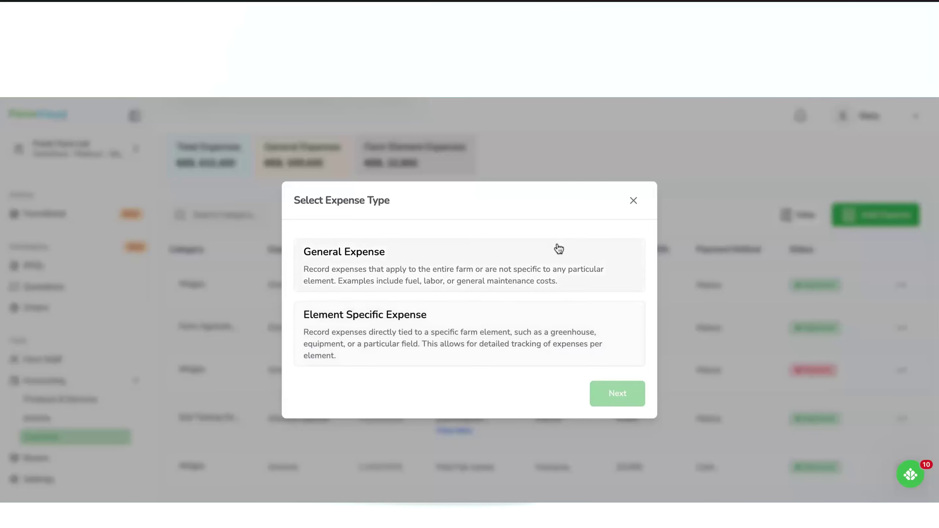
click(633, 203)
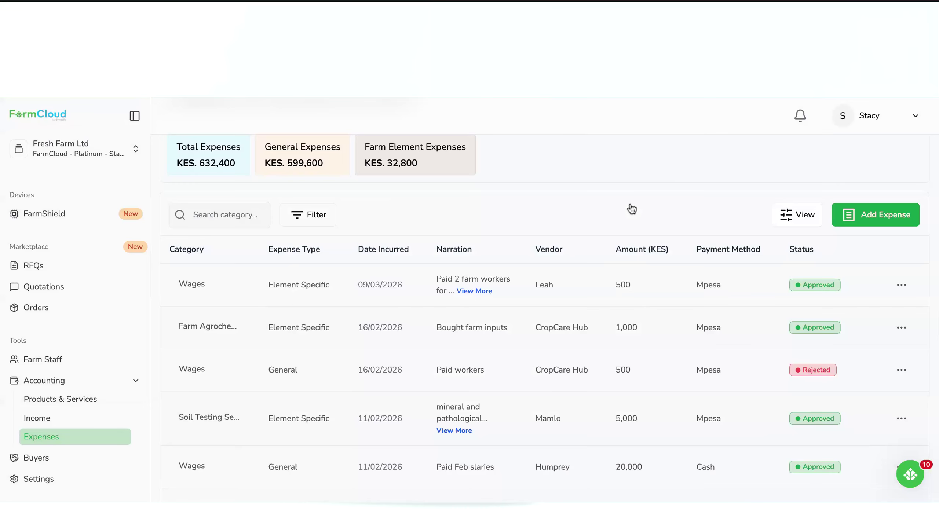
Step: Look through the list of the farm's buyers
click(99, 462)
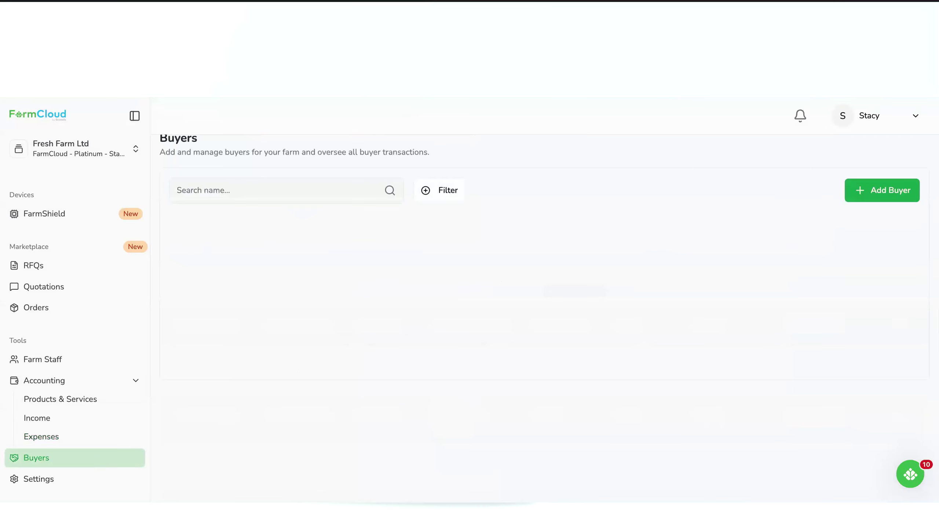
scroll(544, 315, down, 2)
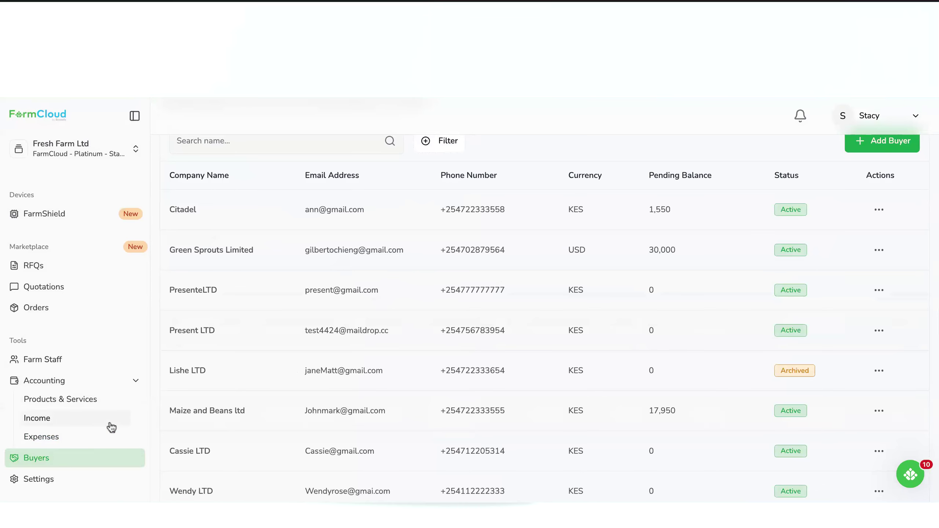
scroll(111, 446, down, 4)
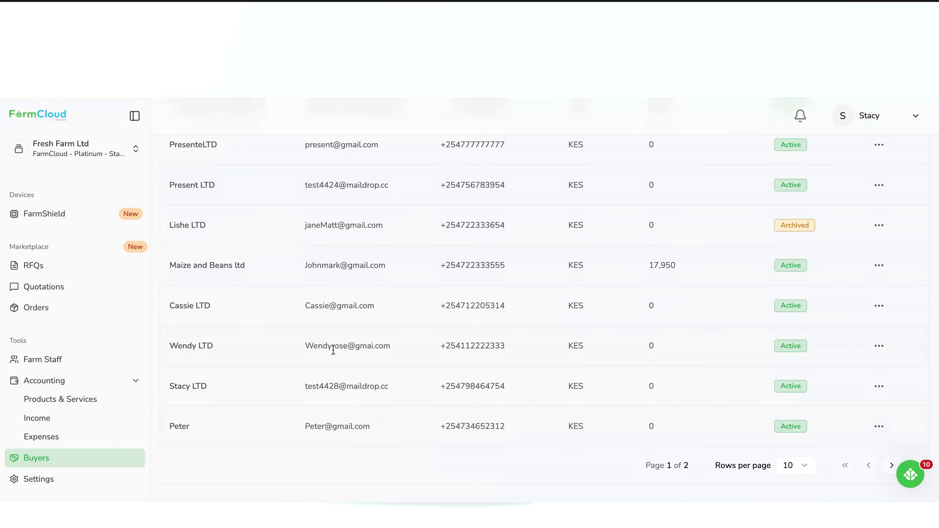
scroll(446, 320, up, 5)
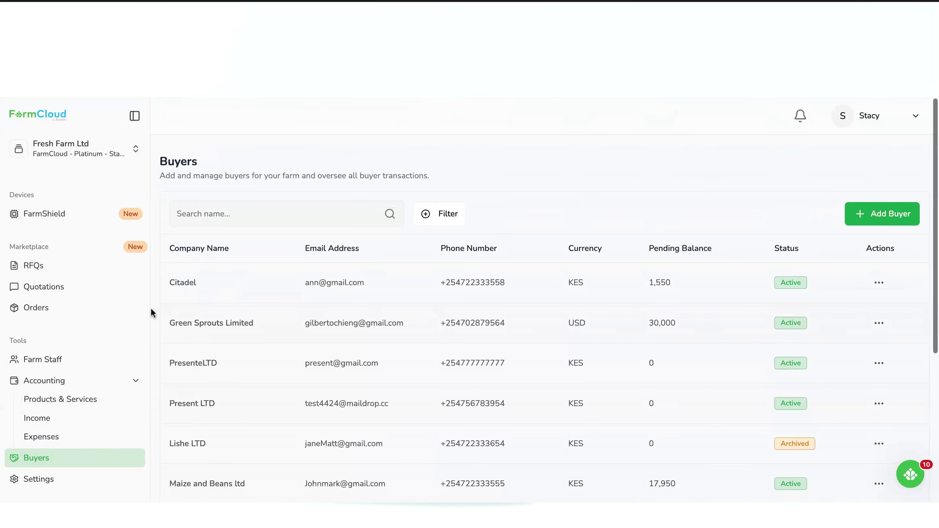
Step: Return to Weather & Satellite and start creating a new farm boundary
scroll(78, 314, up, 3)
click(94, 243)
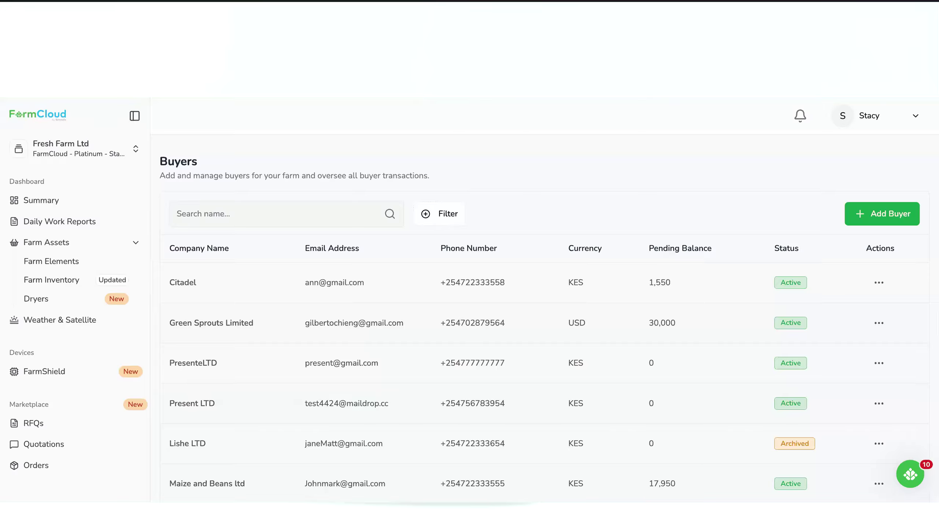
click(81, 317)
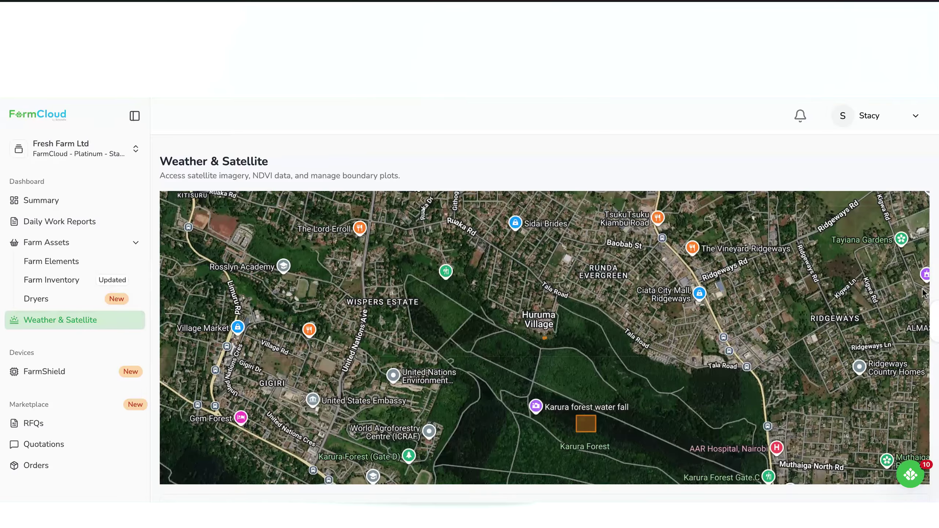
scroll(812, 400, down, 5)
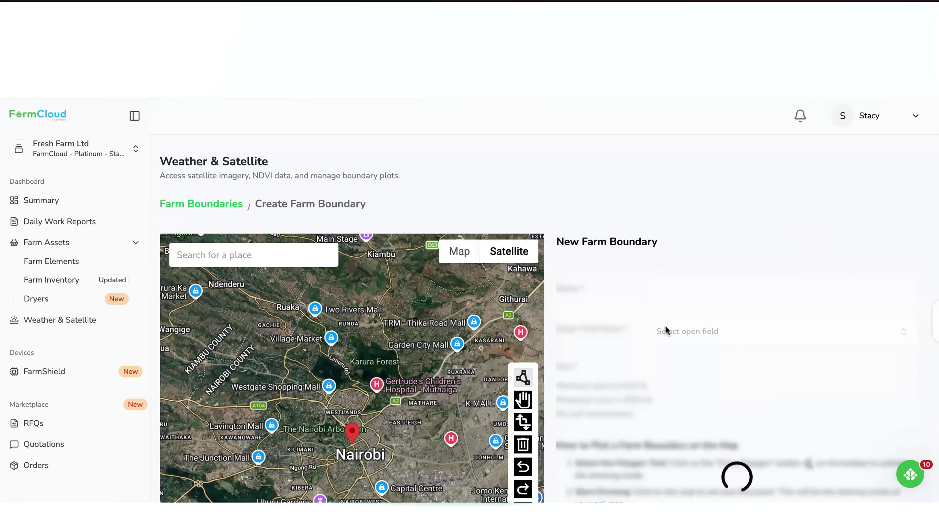
Step: Find Karura Forest, Nairobi, Kenya on the boundary map and frame the wooded area north of the forest waterfall
scroll(432, 360, down, 1)
click(269, 245)
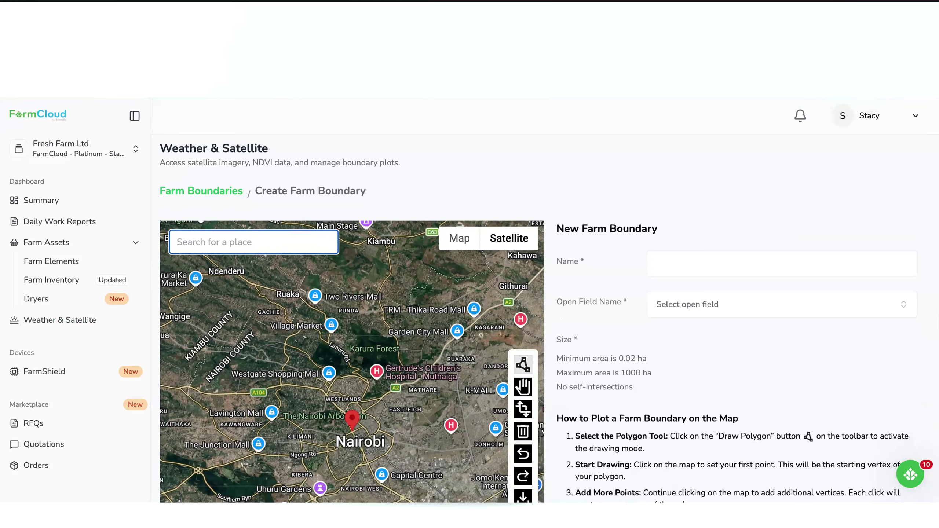
text(Kar)
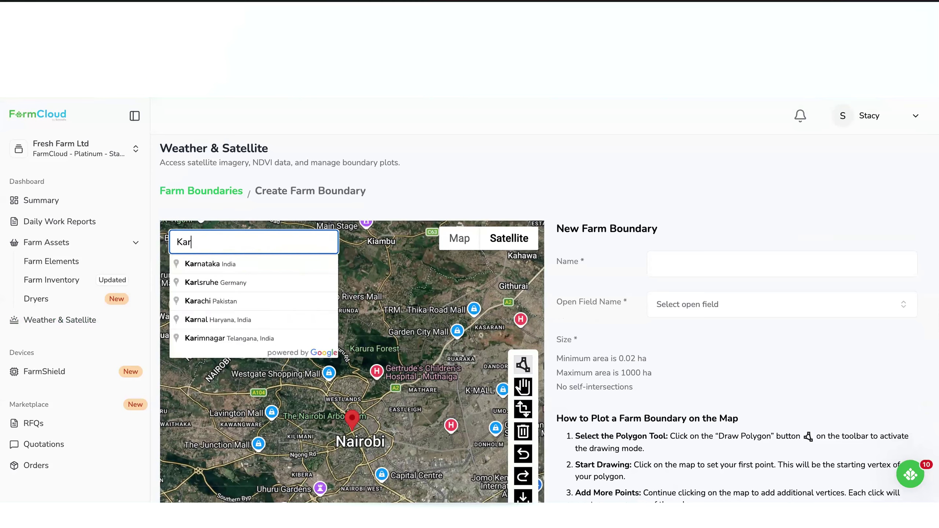
text(ura)
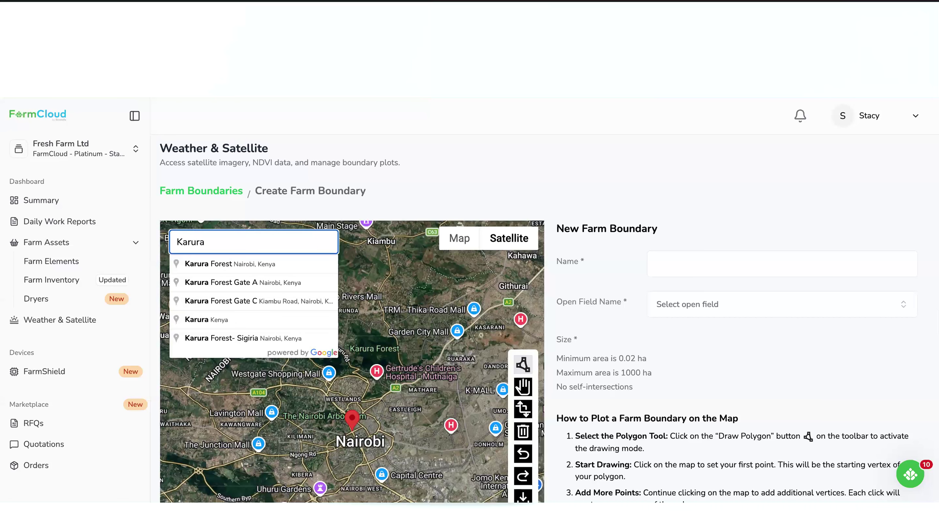
click(265, 265)
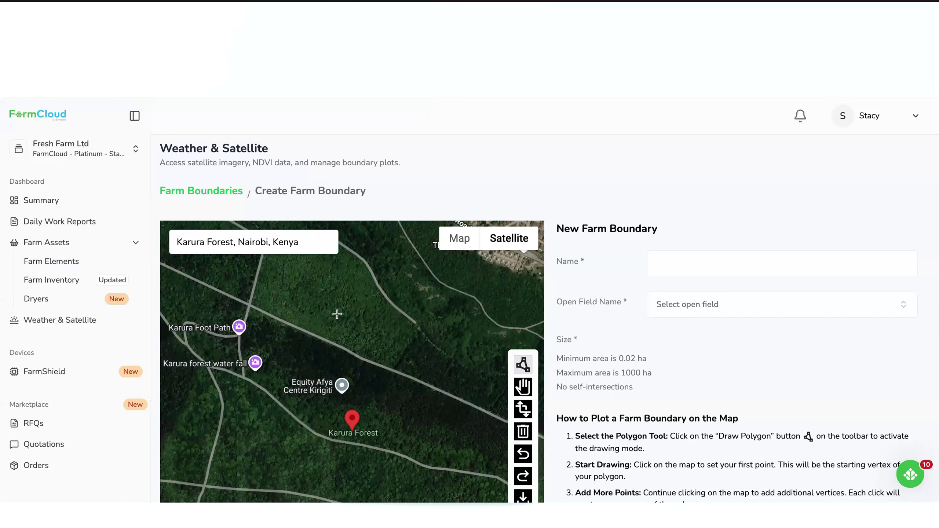
drag(348, 316, 366, 397)
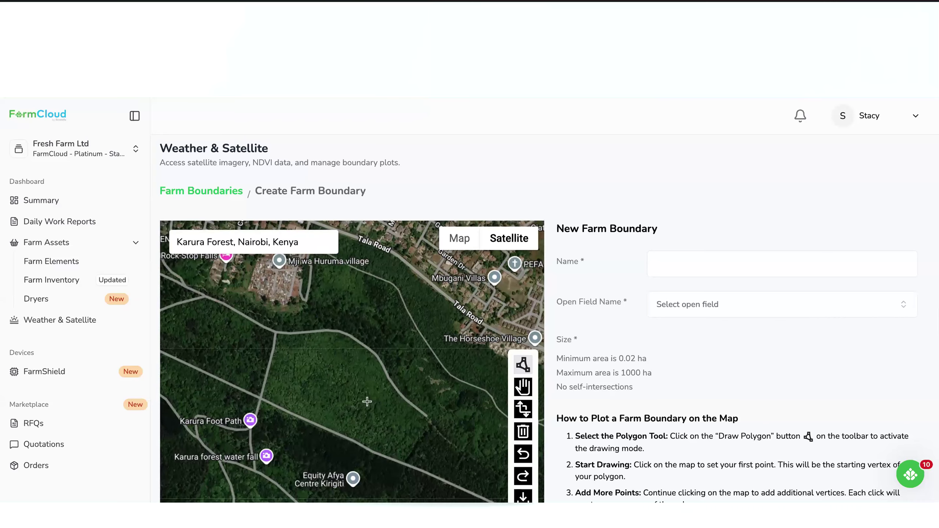
scroll(366, 397, up, 3)
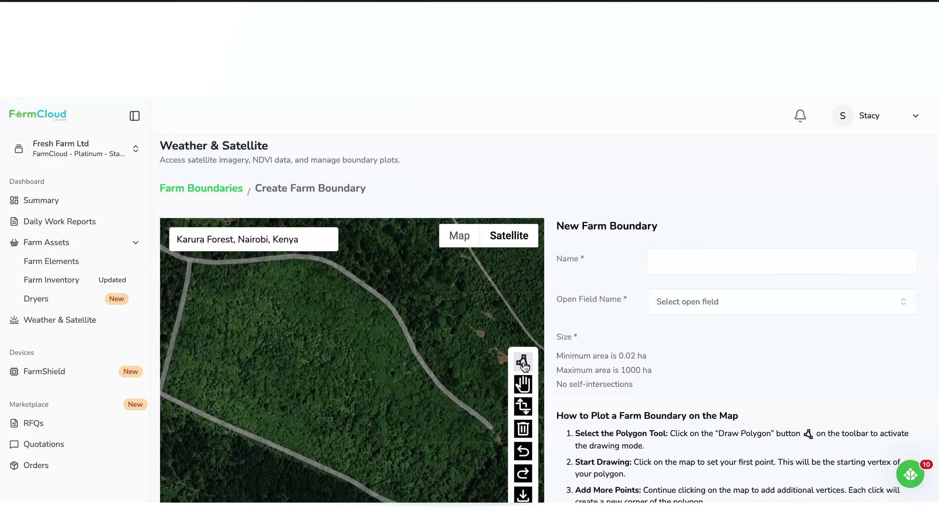
Step: Draw a four-sided boundary polygon of about 4.7 ha in the wooded area enclosed by the forest paths
scroll(524, 366, down, 2)
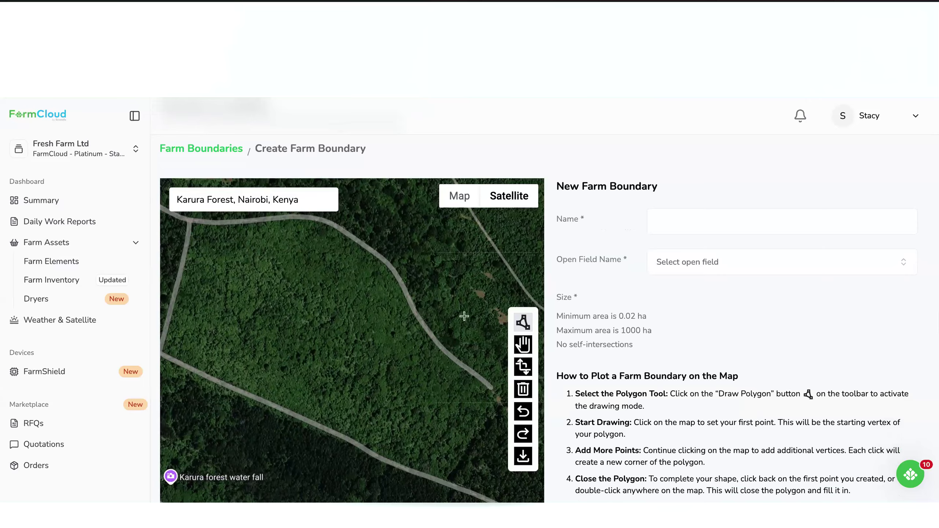
click(263, 353)
click(311, 266)
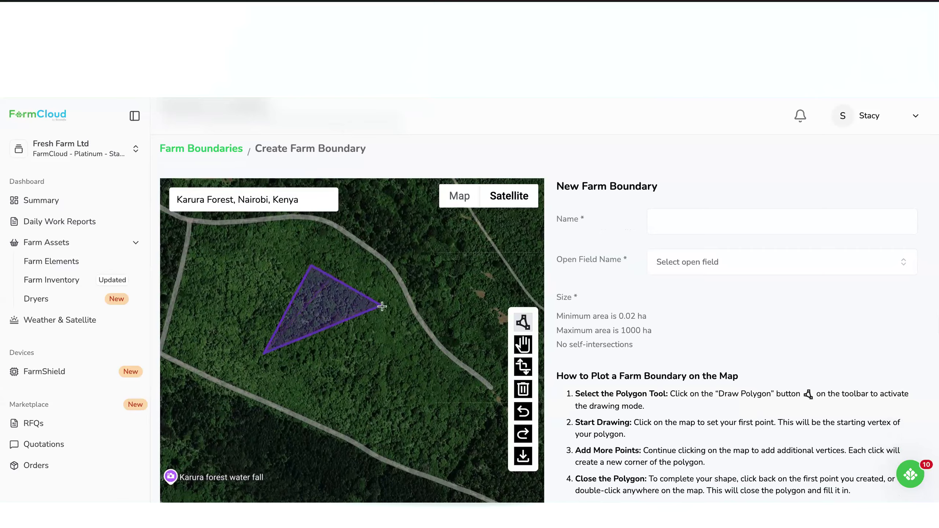
click(408, 335)
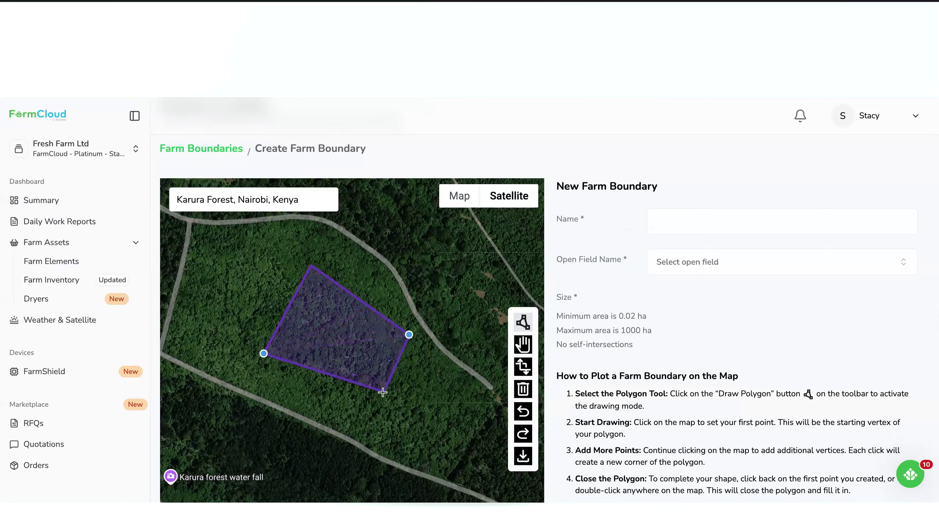
double_click(357, 414)
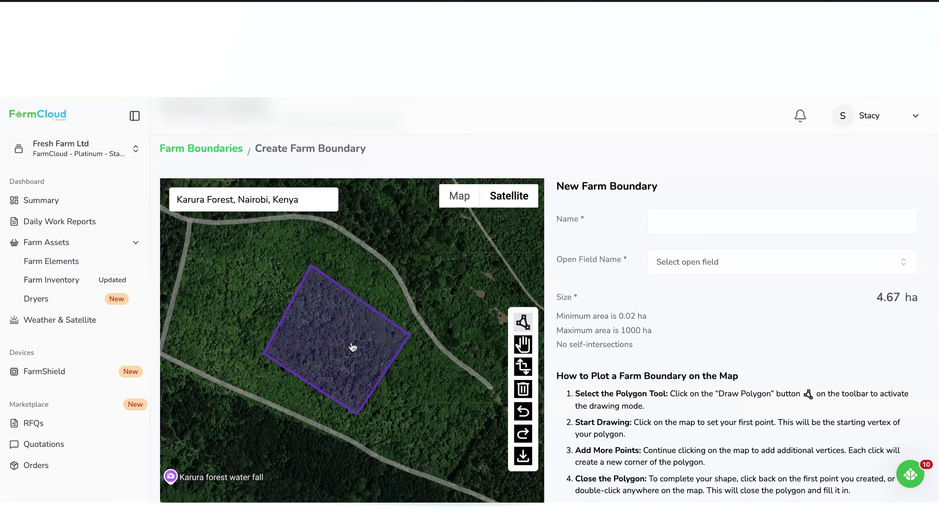
Step: Name the new boundary Block Webinar and check which open fields it can be attached to
click(694, 221)
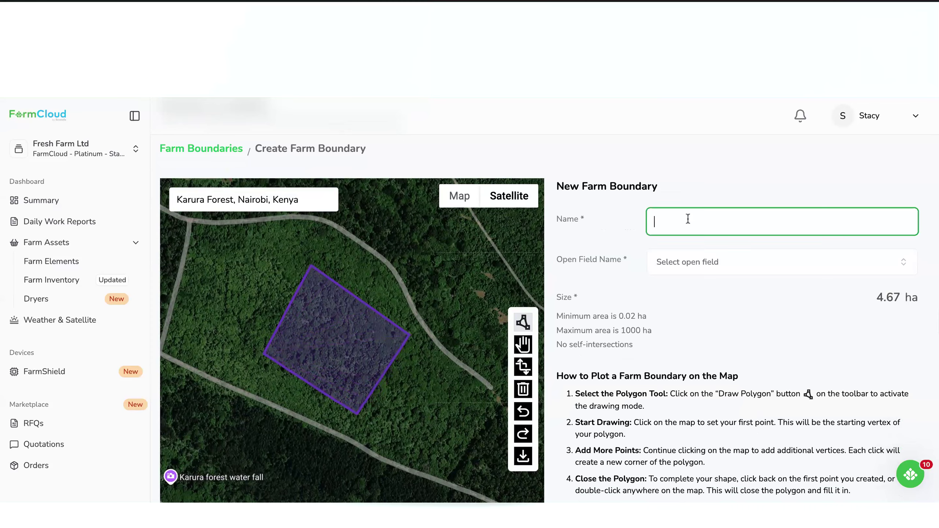
text(Block Webinar)
click(720, 270)
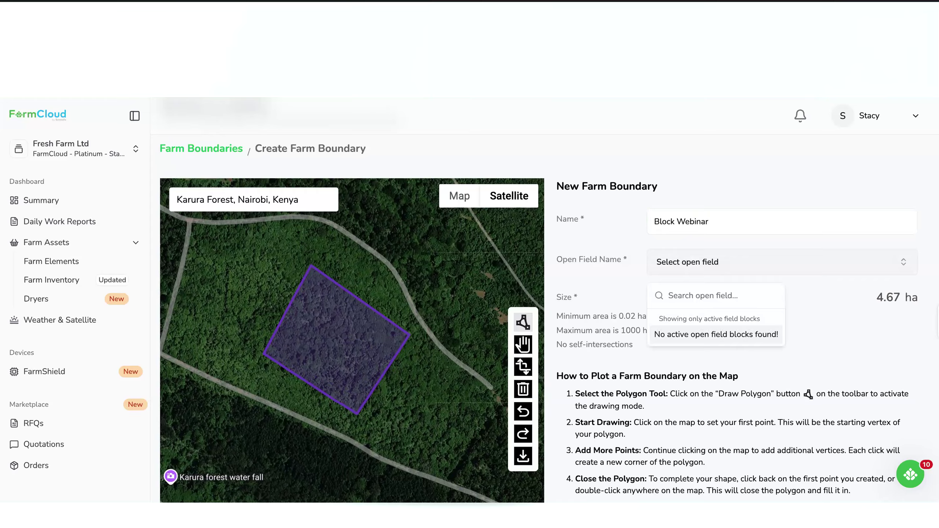
click(736, 265)
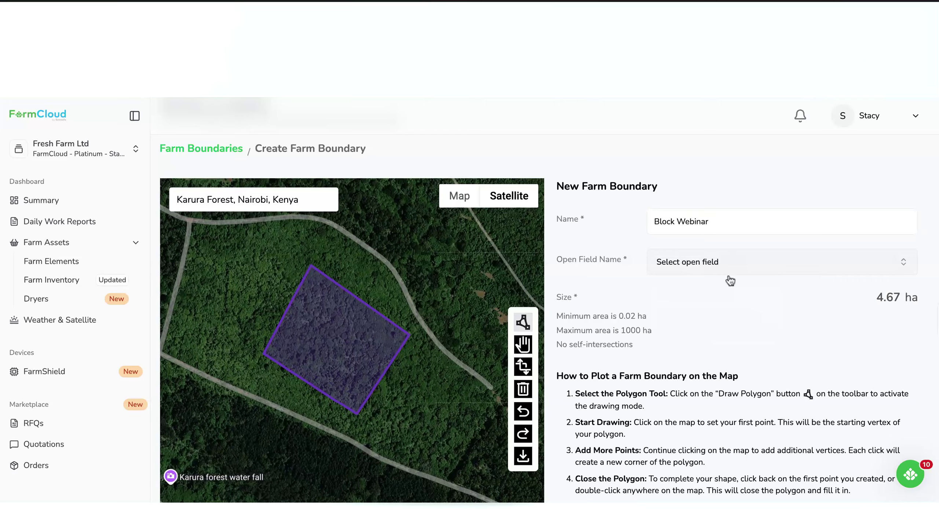
scroll(711, 316, down, 2)
scroll(711, 315, down, 3)
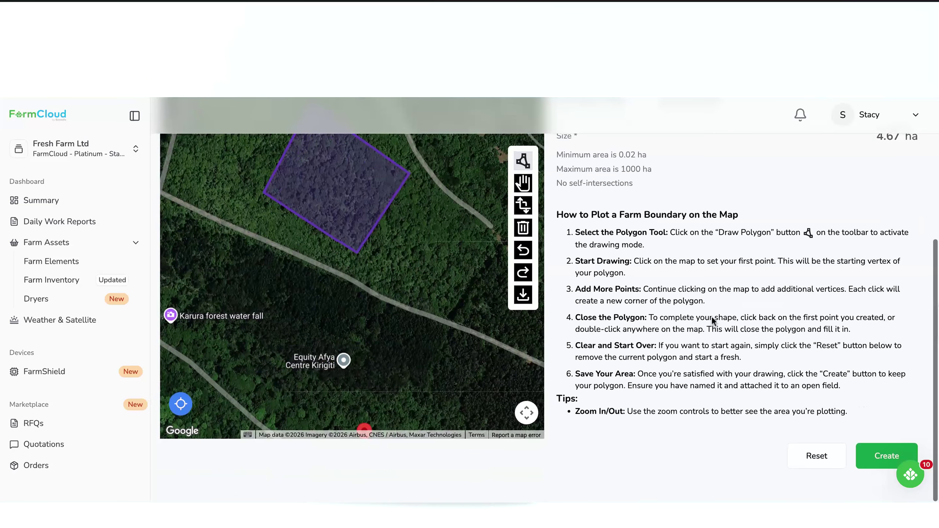
Step: Review the boundary plotting instructions and the name, open field and size details of the new farm boundary
scroll(711, 315, up, 5)
scroll(711, 315, down, 4)
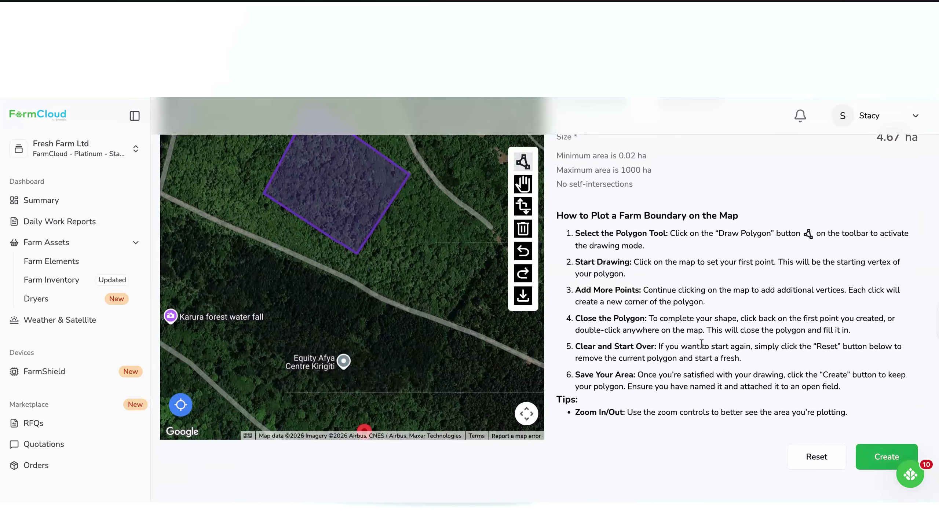
scroll(701, 344, up, 1)
scroll(702, 344, up, 5)
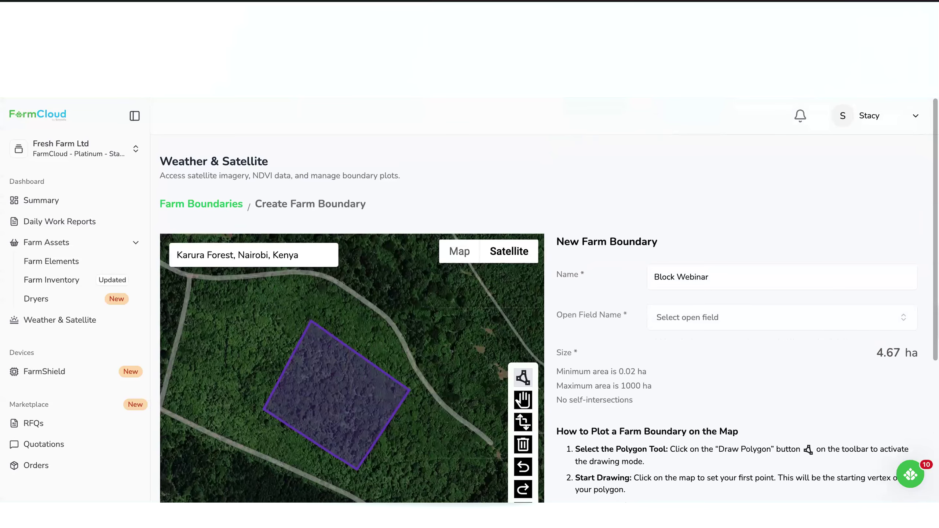
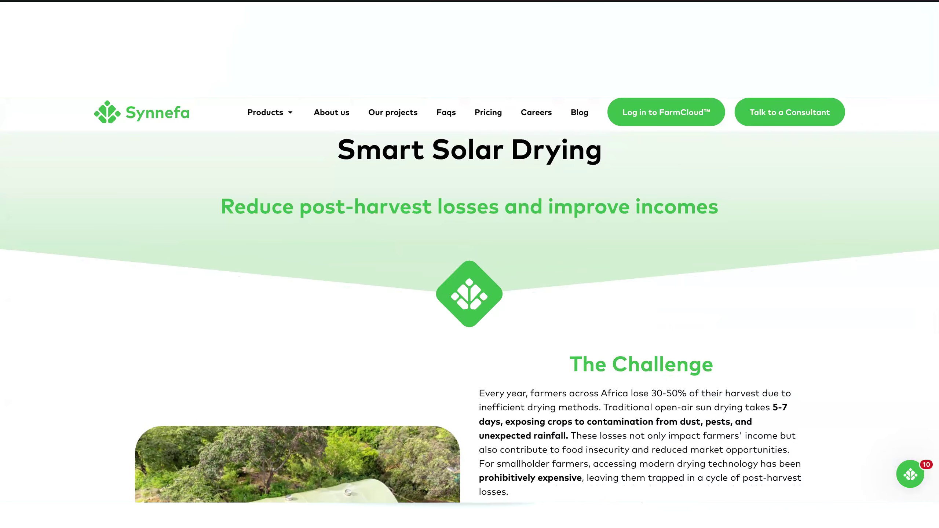
Step: On Synnefa's Smart Solar Drying page, examine the challenge, the solution and the key innovation features of the dryer
scroll(530, 370, down, 5)
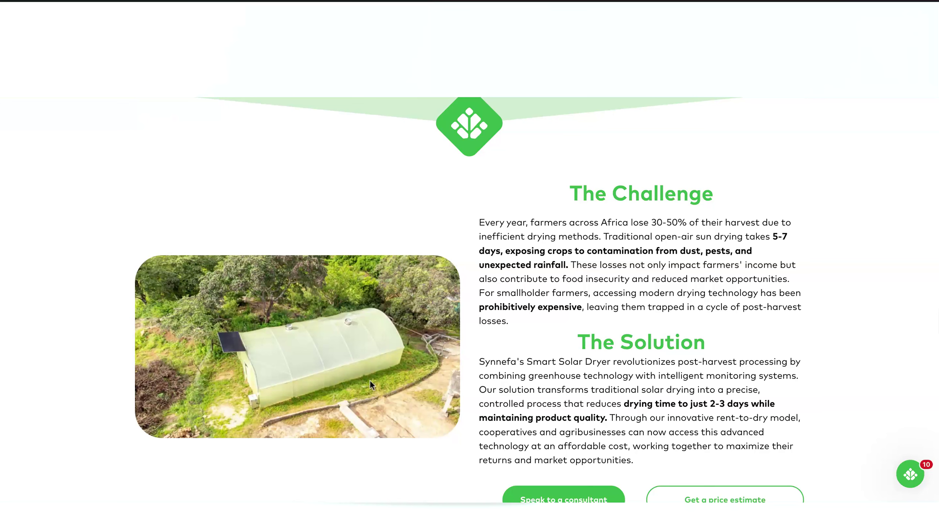
scroll(370, 381, down, 2)
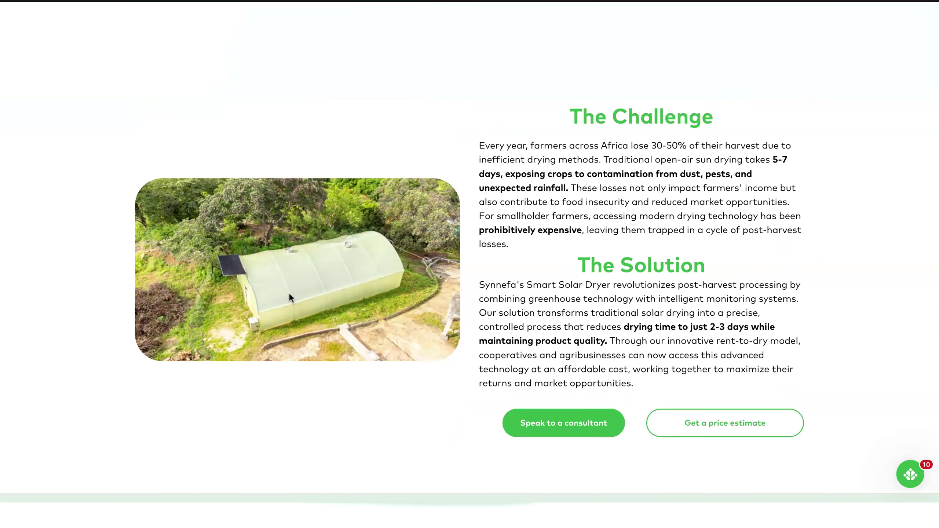
scroll(298, 340, down, 10)
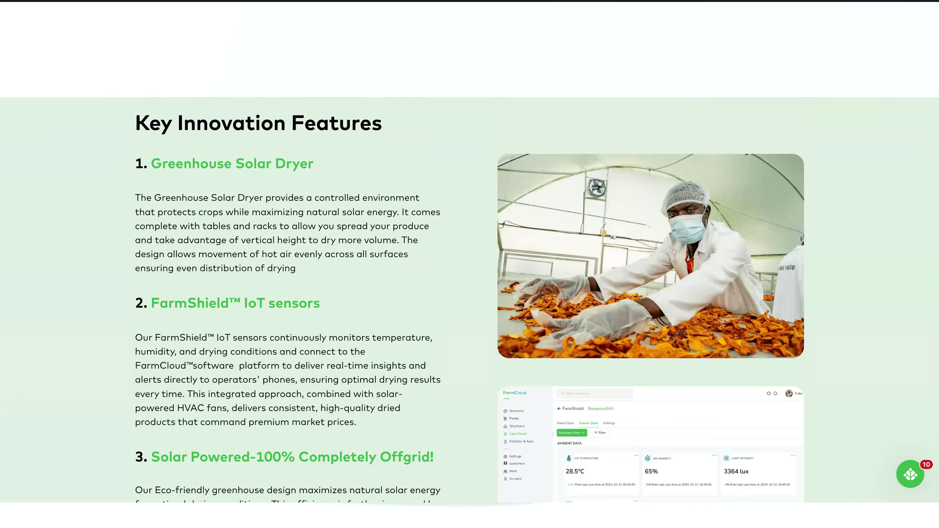
scroll(260, 314, down, 1)
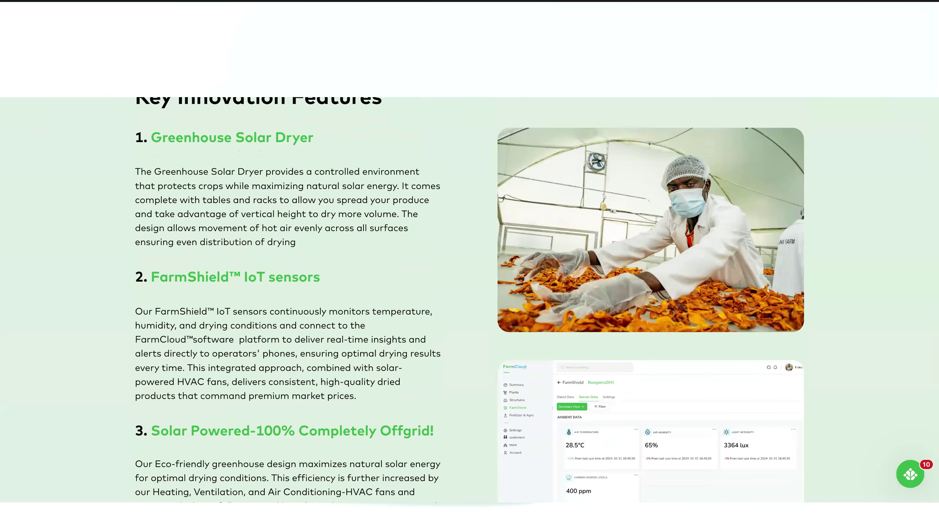
scroll(292, 381, down, 3)
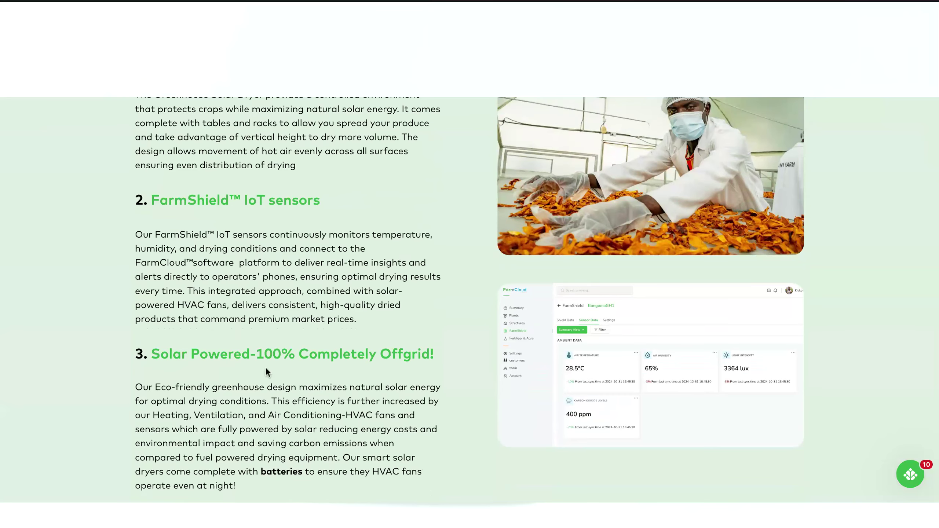
scroll(258, 355, down, 3)
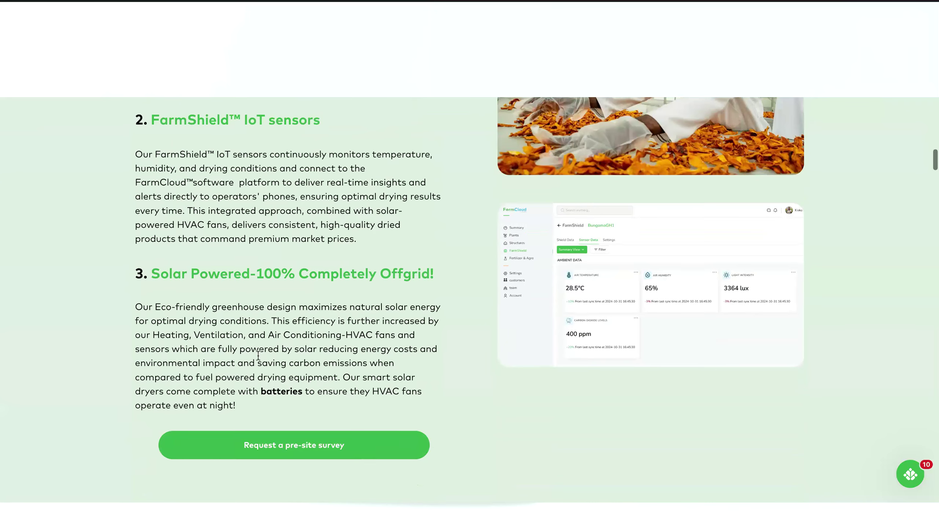
scroll(258, 355, down, 9)
scroll(257, 355, up, 5)
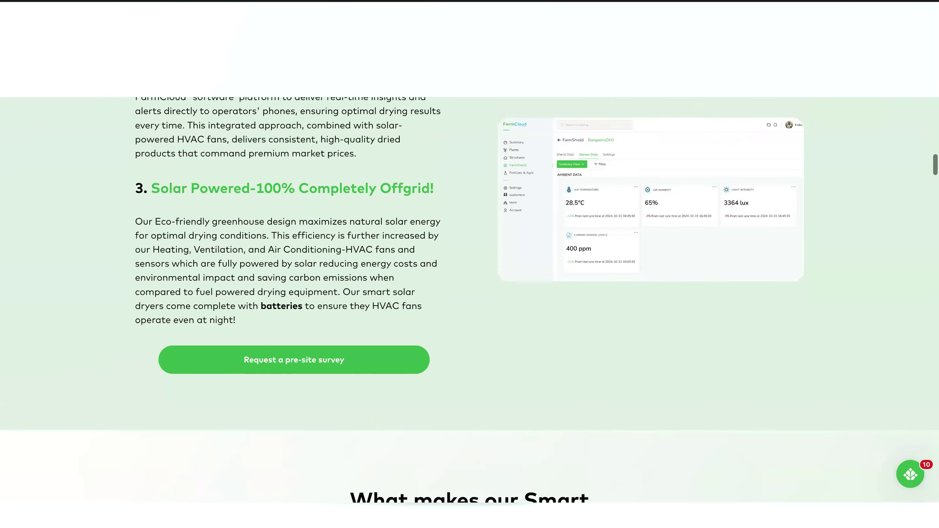
scroll(536, 266, up, 4)
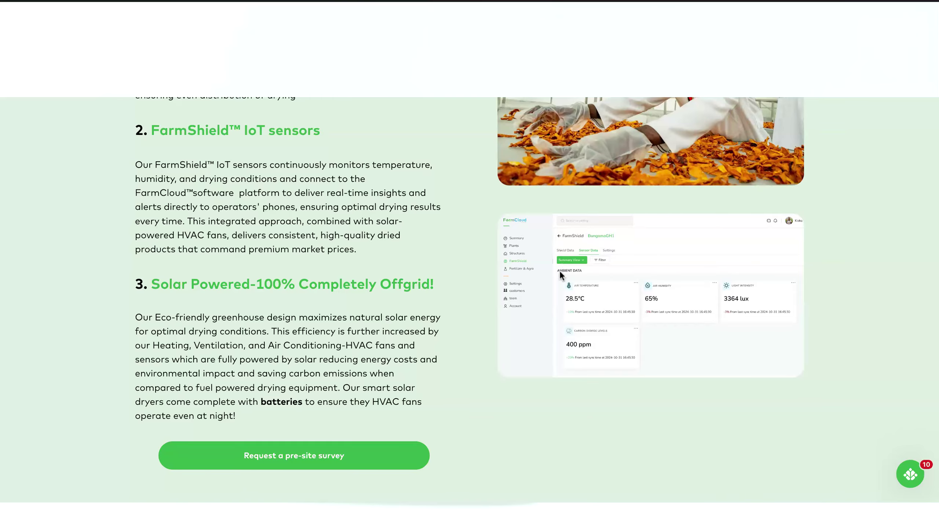
scroll(428, 280, up, 3)
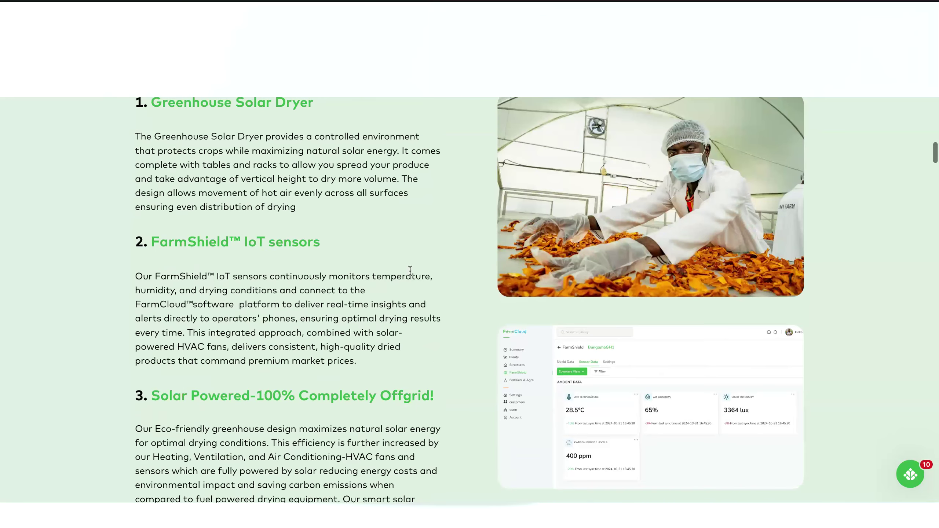
scroll(507, 314, up, 1)
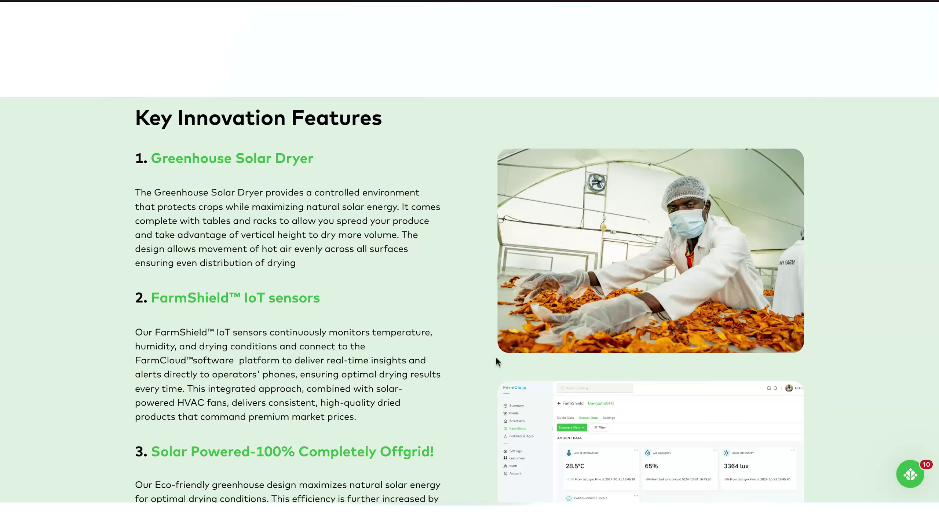
Step: Examine what the Smart Solar Dryer includes and compare the rent-to-own pricing plans across the dryer sizes
scroll(373, 413, down, 6)
scroll(373, 413, down, 18)
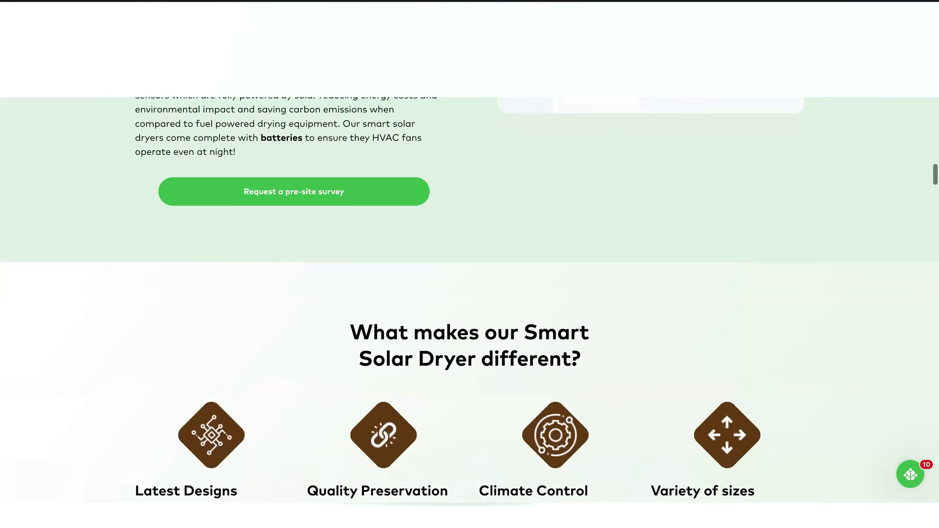
scroll(372, 413, down, 19)
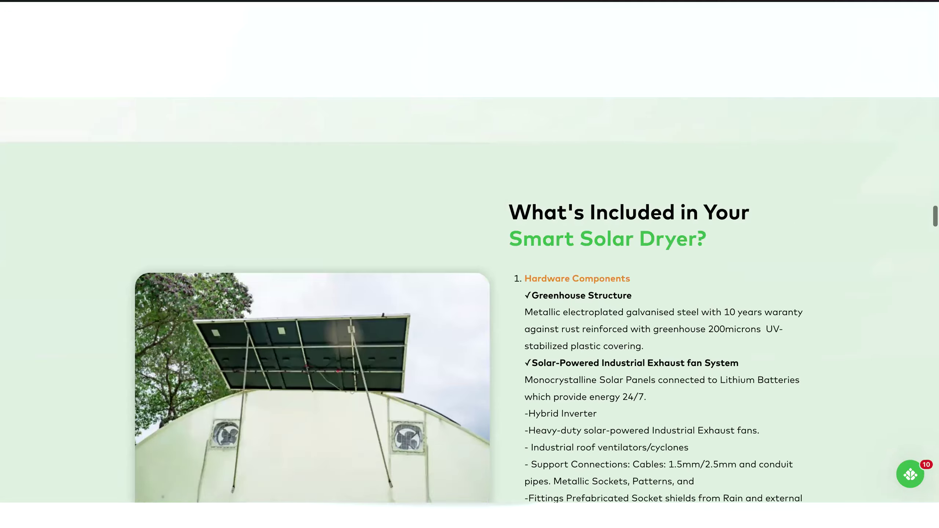
scroll(469, 299, down, 20)
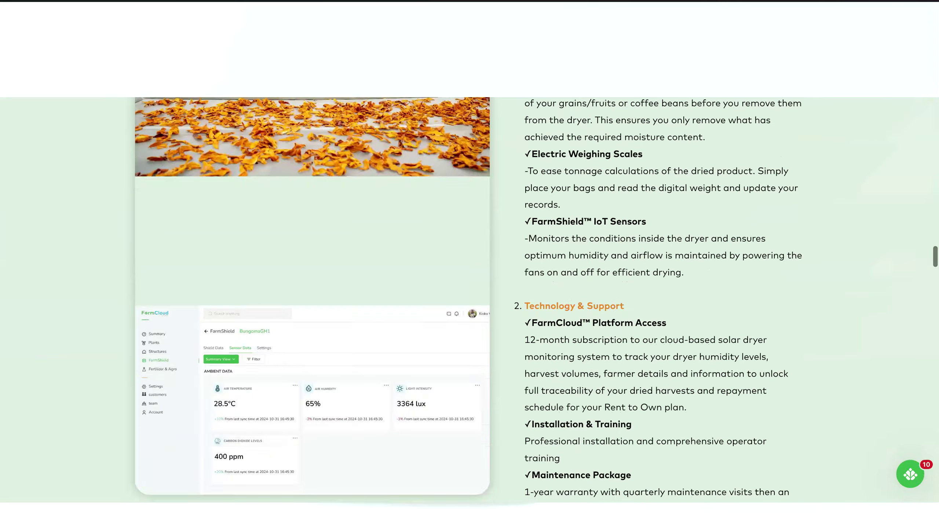
scroll(469, 300, down, 2)
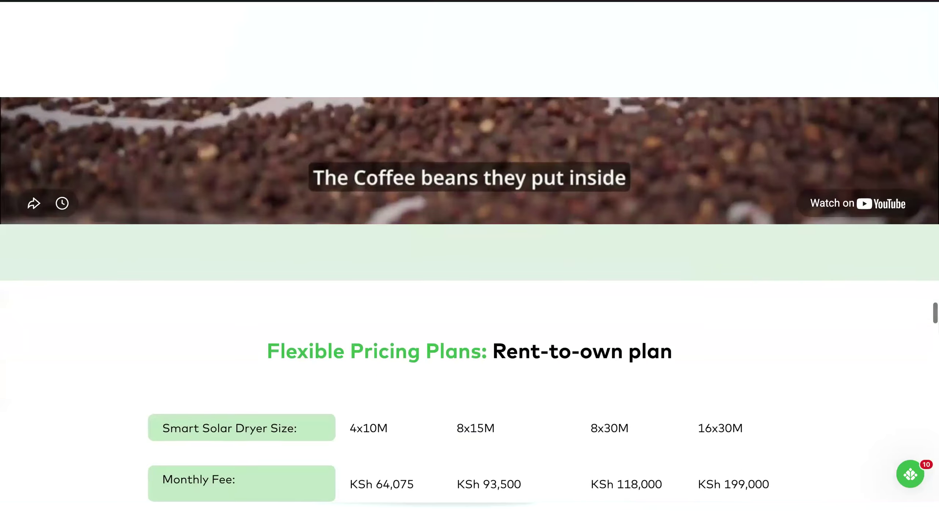
scroll(469, 299, down, 1)
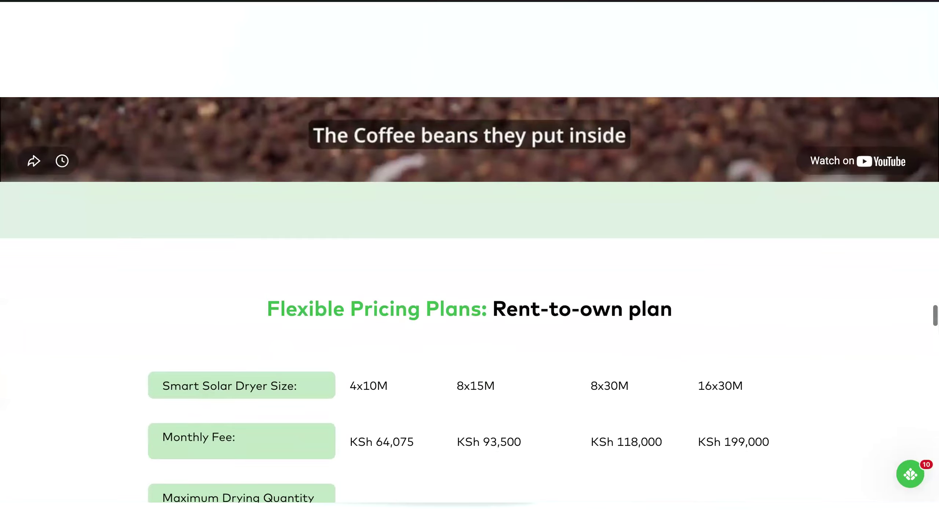
scroll(363, 400, down, 2)
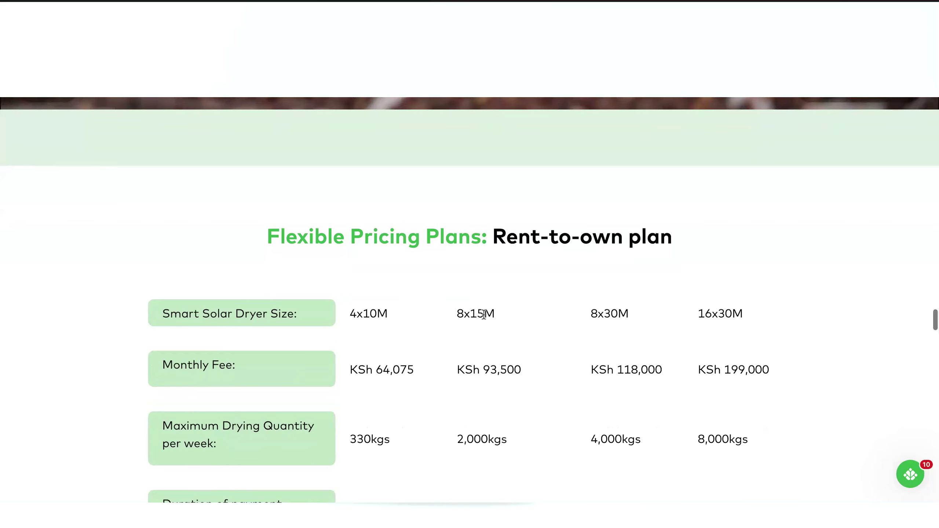
scroll(484, 333, down, 2)
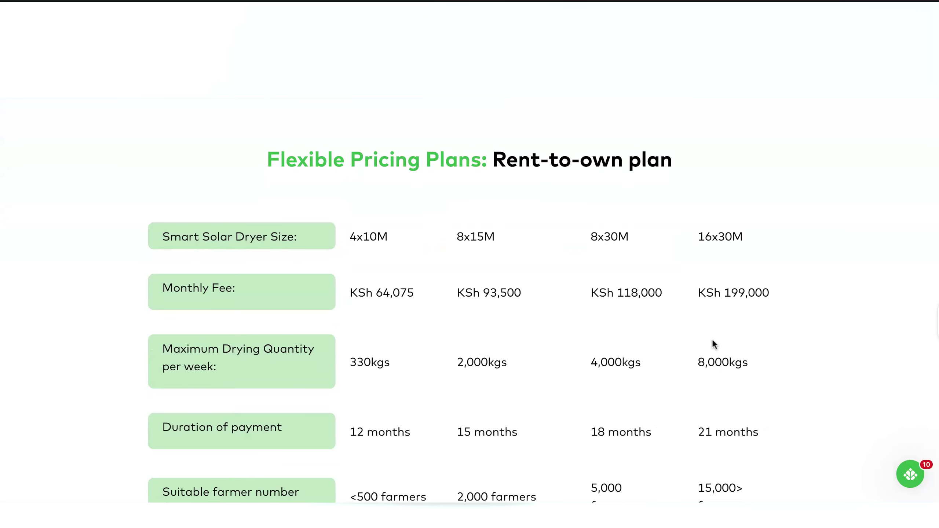
scroll(469, 296, up, 5)
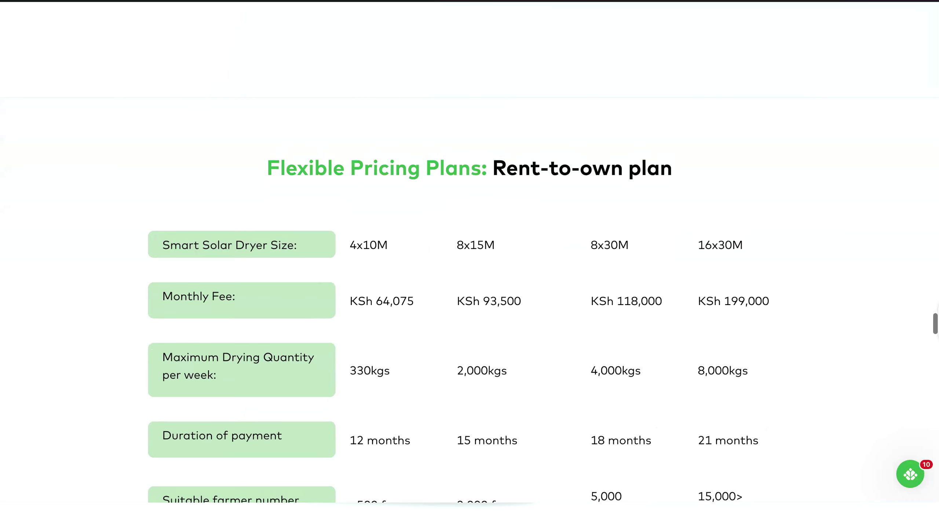
scroll(470, 296, down, 2)
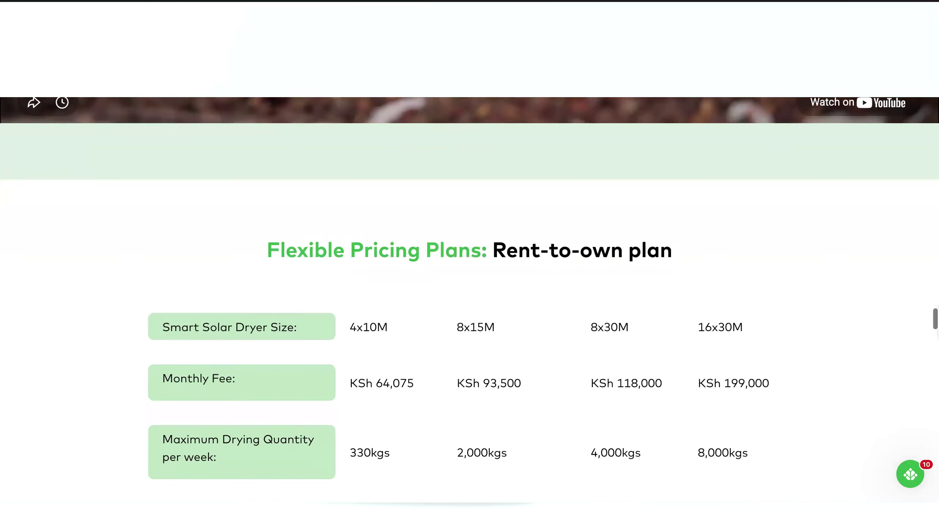
scroll(469, 296, down, 1)
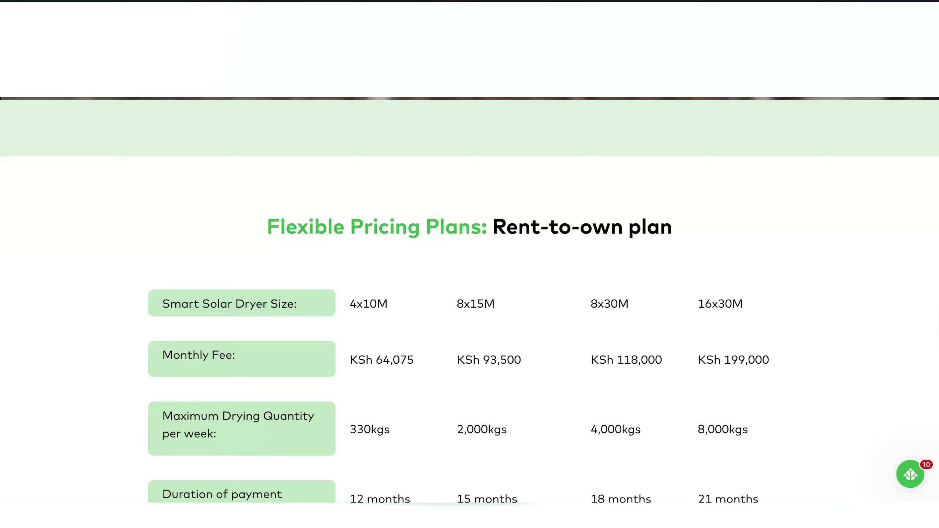
Step: Open the FarmCloud product page on the Synnefa website and examine the comparison of Bronze, Silver, Gold and Platinum packages
scroll(494, 194, up, 10)
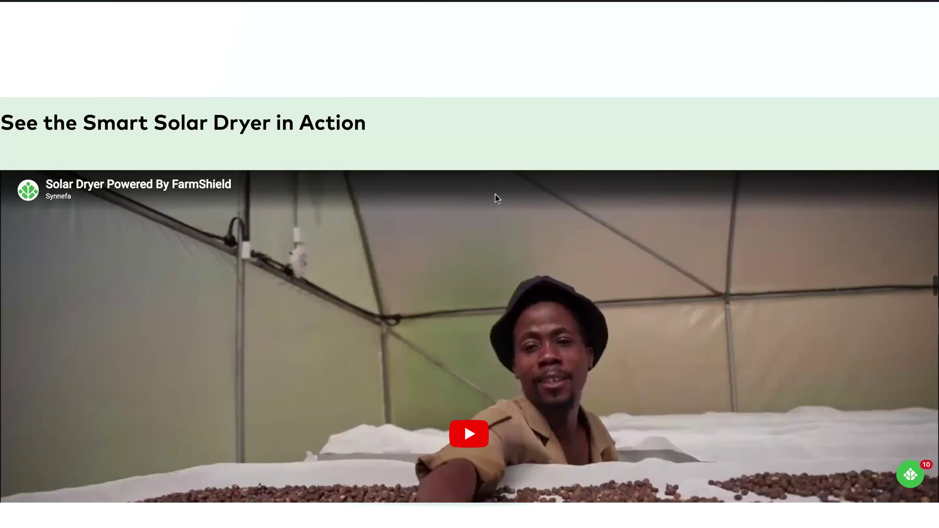
scroll(494, 193, up, 10)
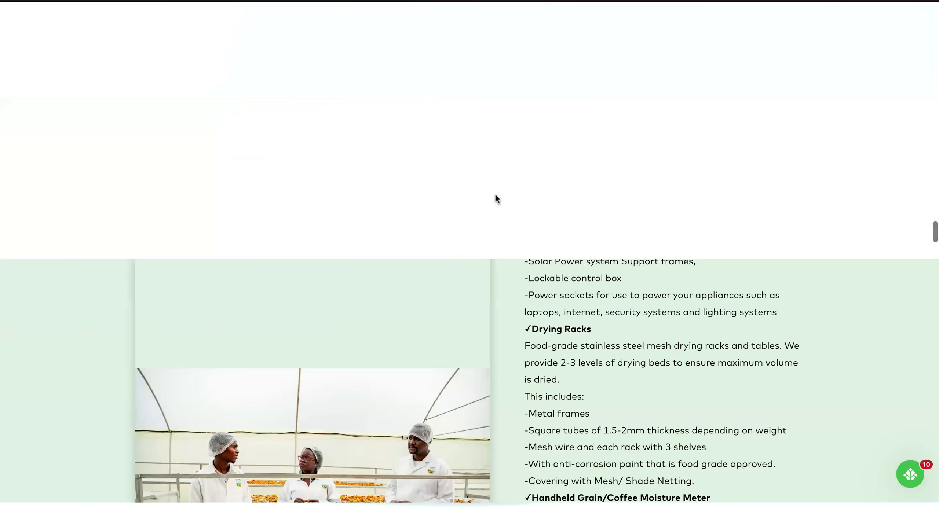
scroll(265, 124, up, 10)
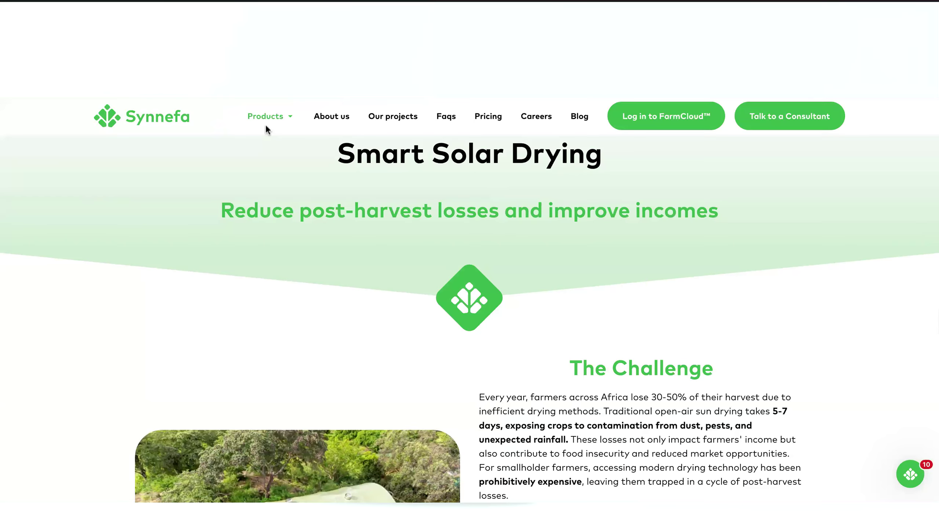
mouse_move(275, 119)
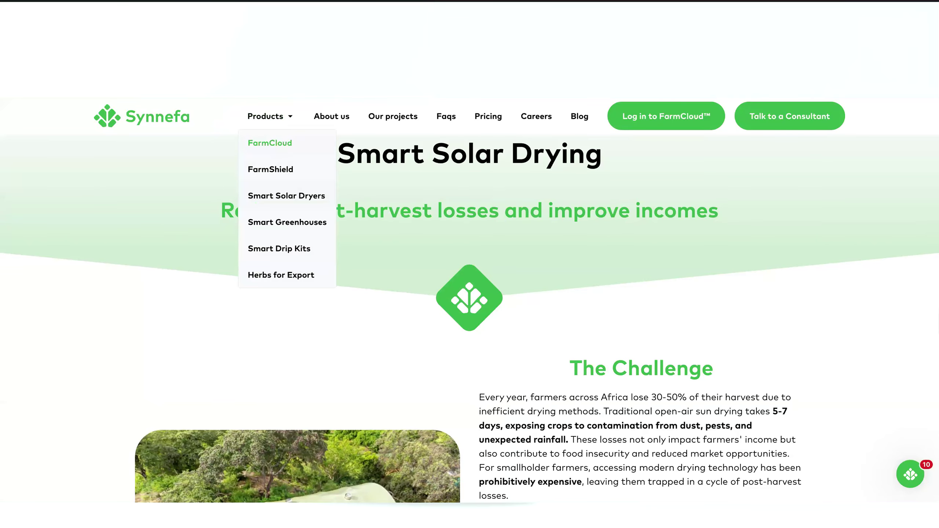
click(270, 143)
scroll(310, 183, down, 10)
scroll(361, 262, down, 15)
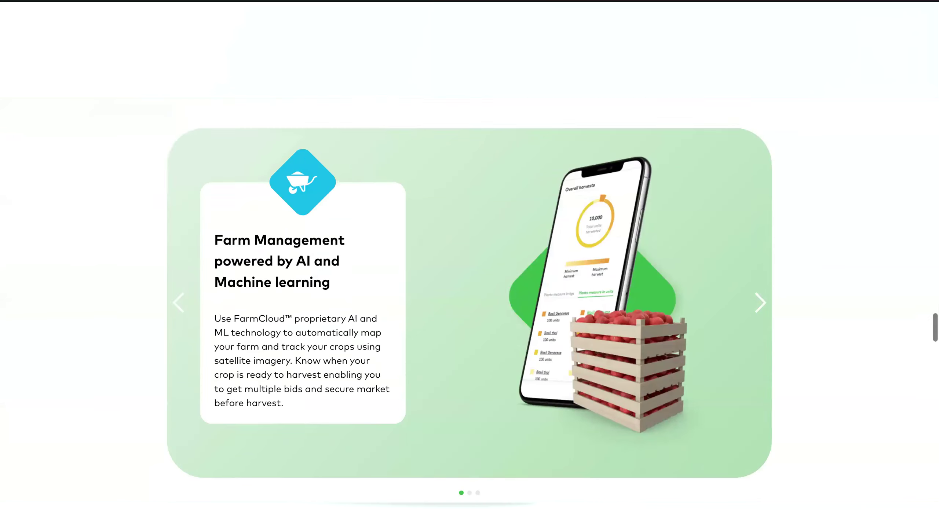
scroll(469, 300, down, 12)
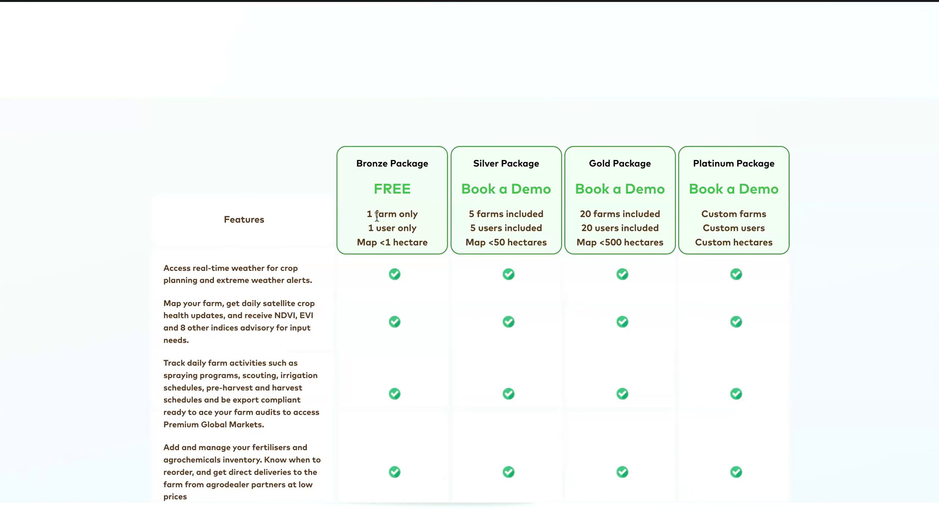
scroll(384, 237, down, 1)
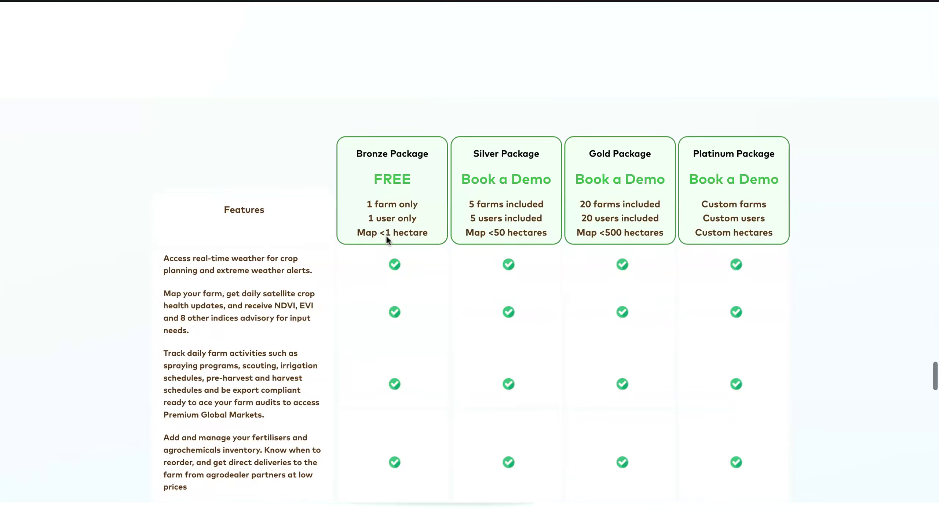
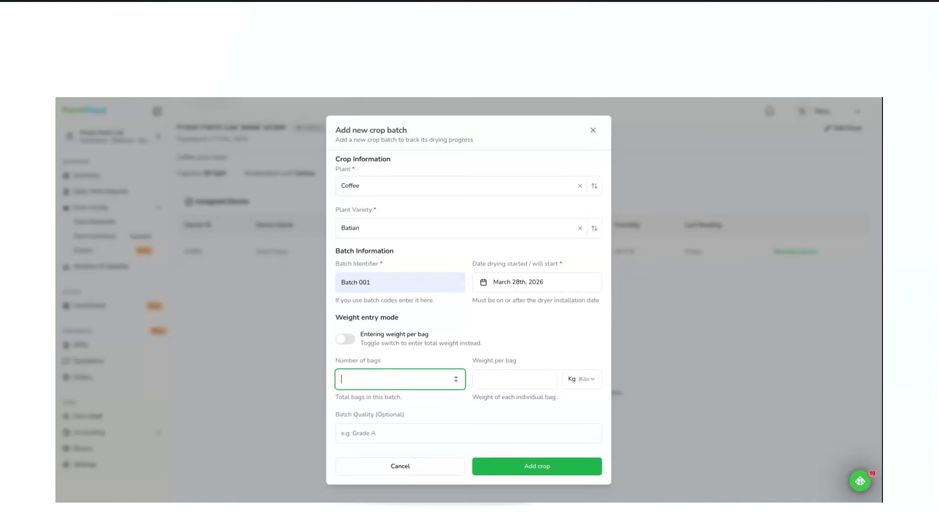
Step: Set Batch 001 of Batian coffee to 5 bags of 60 kg each and add the crop to the solar dryer
text(1)
text(50)
key(BackSpace)
click(500, 375)
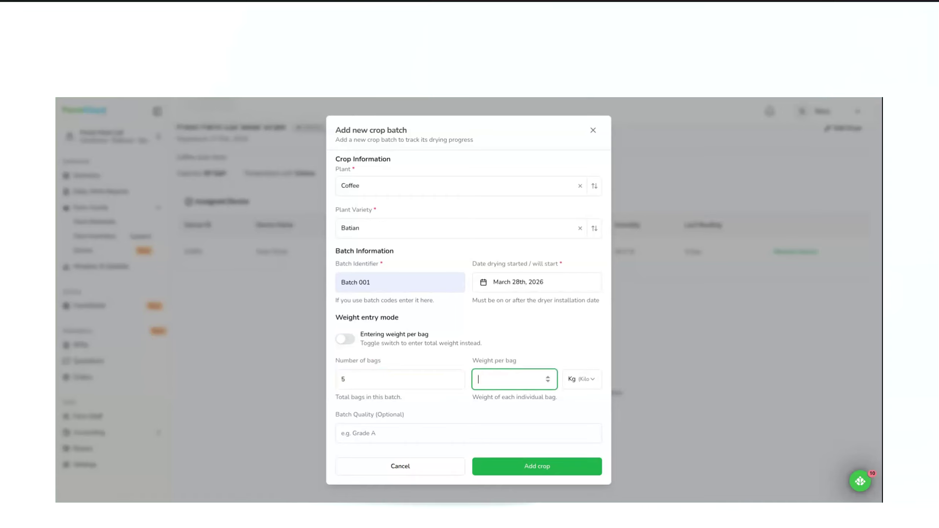
text(60)
click(514, 468)
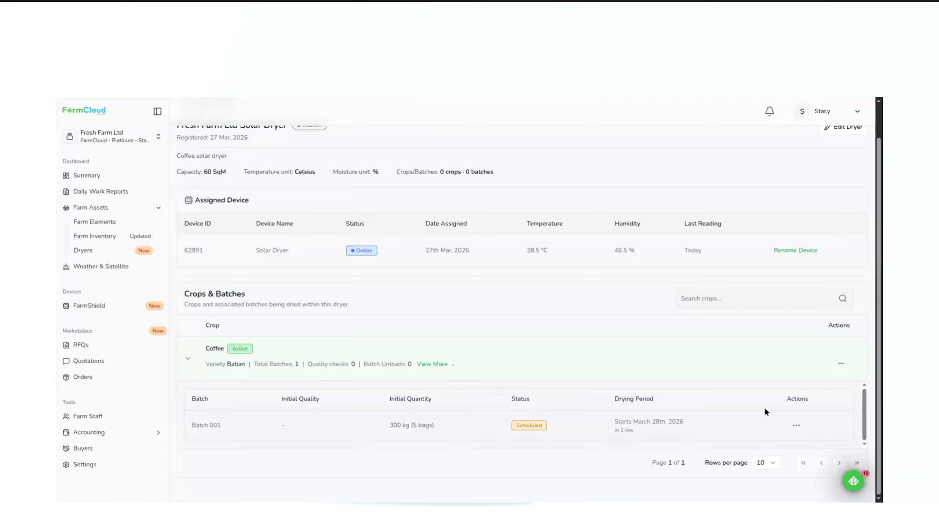
Step: Add a new batch C-GT-001 to the Batian coffee crop, drying from March 29th, 2026, with a total weight of 200 kg
click(841, 366)
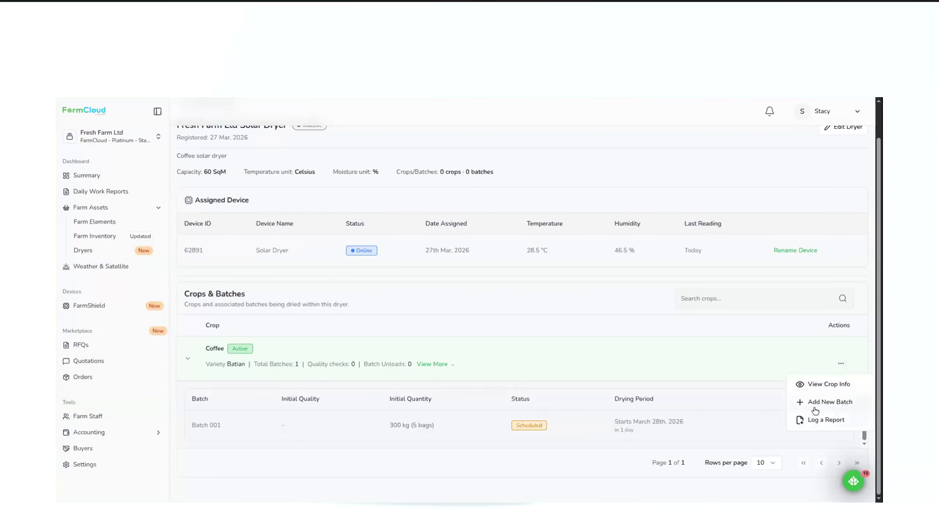
click(815, 405)
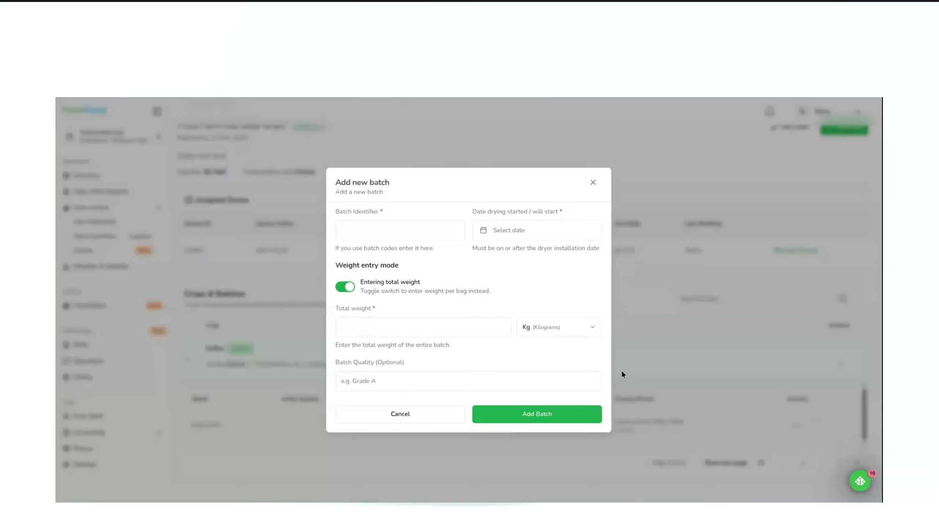
click(381, 229)
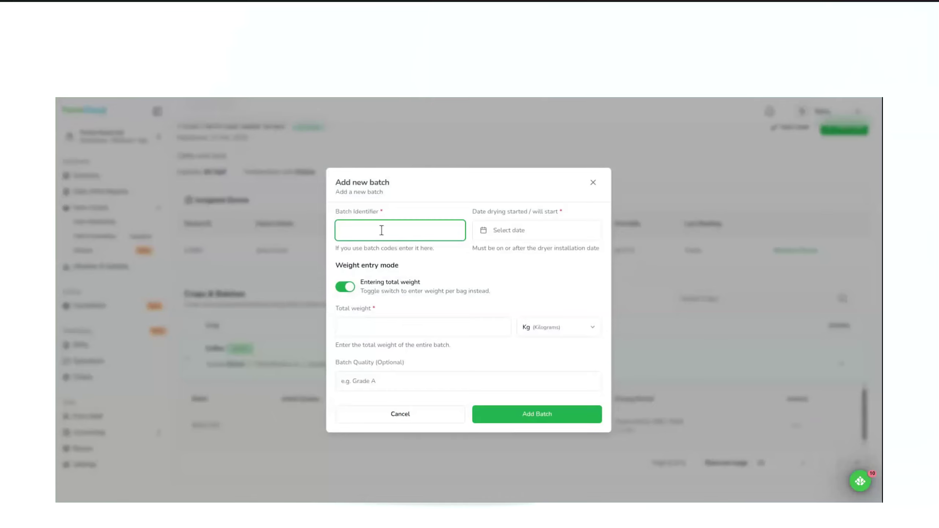
text(C-GT-001)
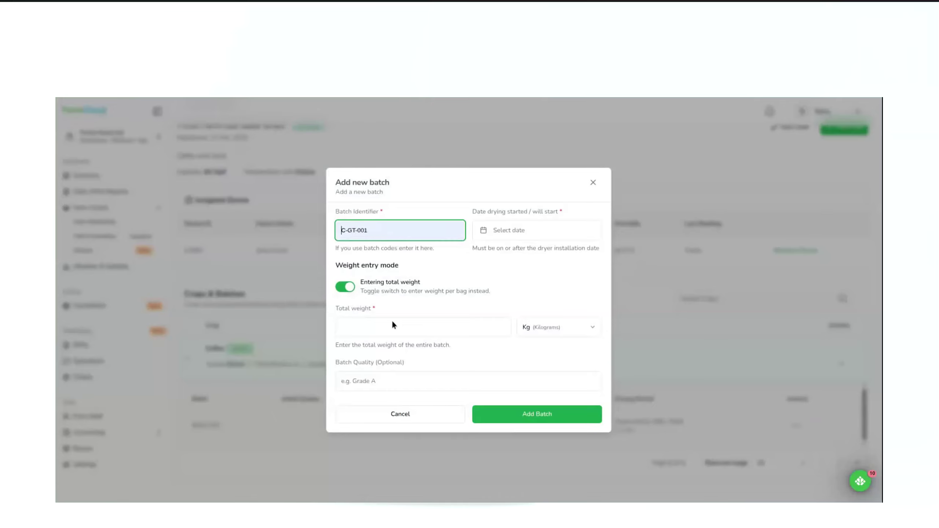
click(507, 235)
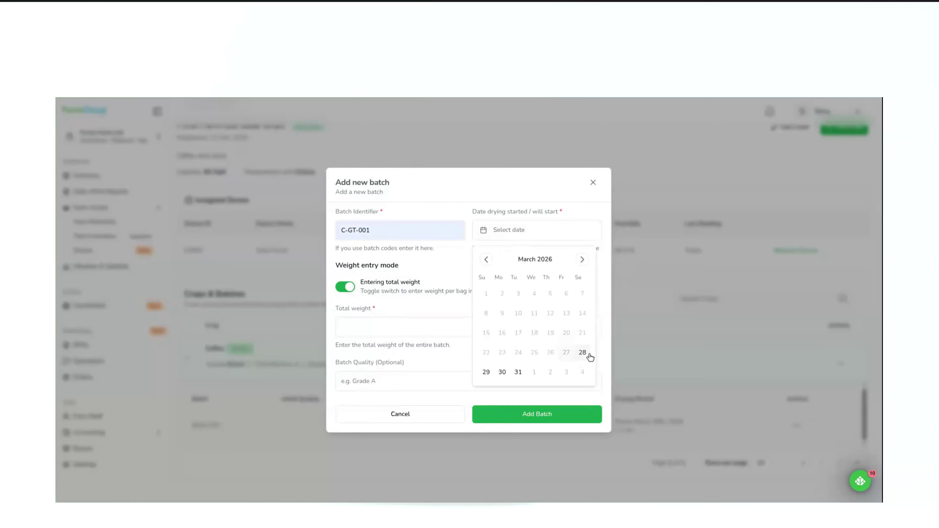
click(485, 372)
click(431, 266)
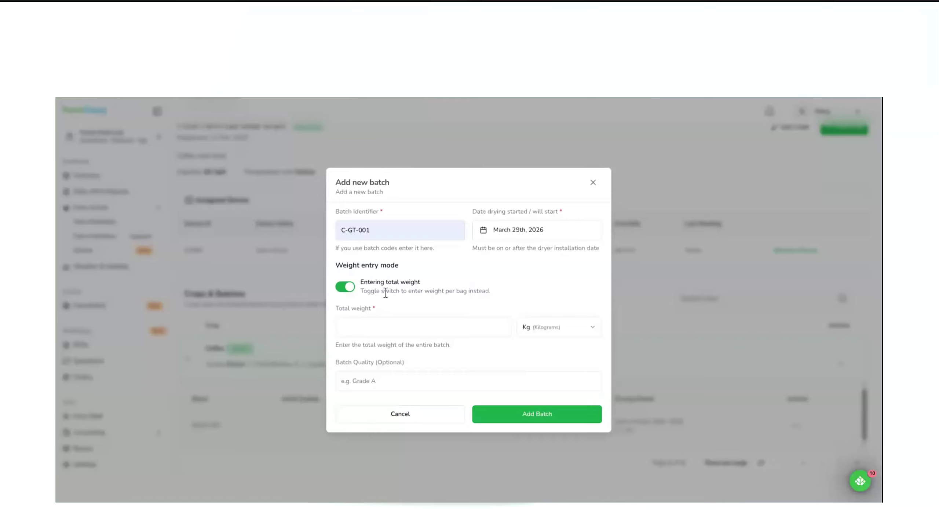
click(351, 325)
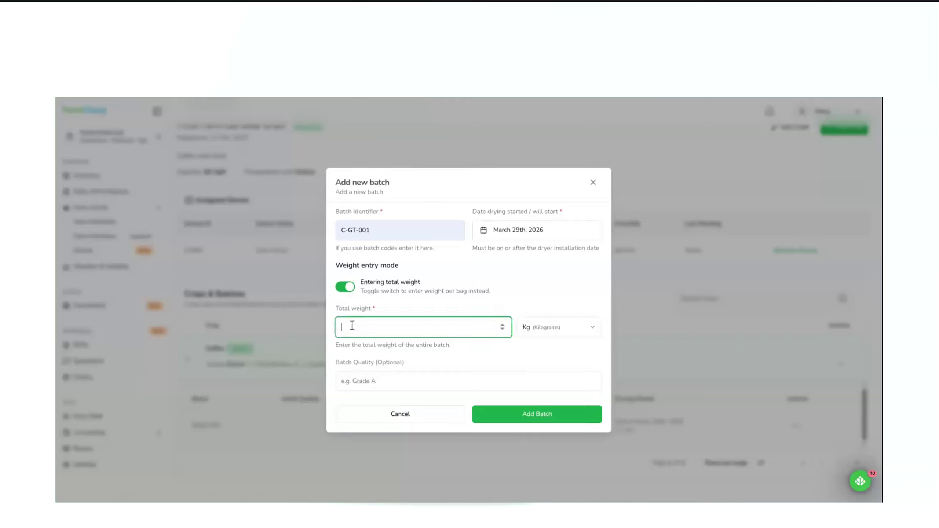
text(200)
click(515, 417)
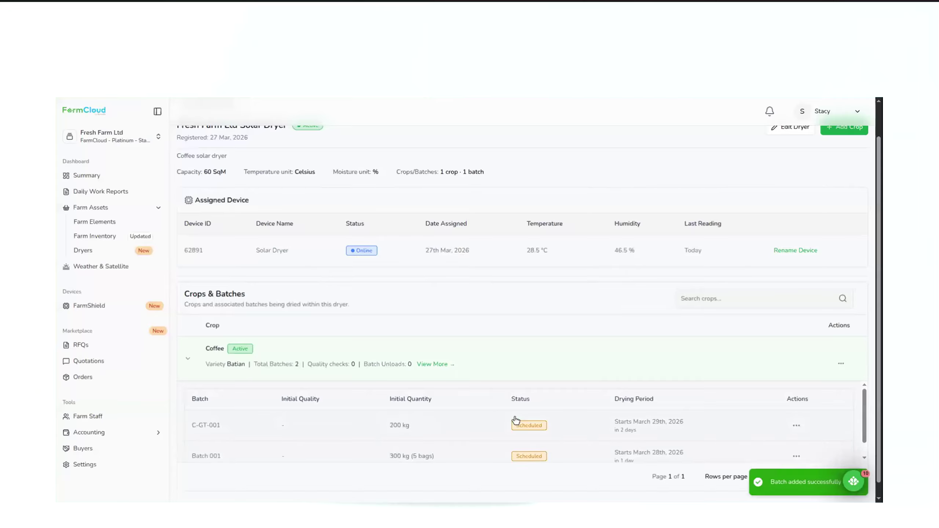
Step: Open the information of batch C-GT-001 and examine its overview, quality reports and unload reports
scroll(267, 408, down, 1)
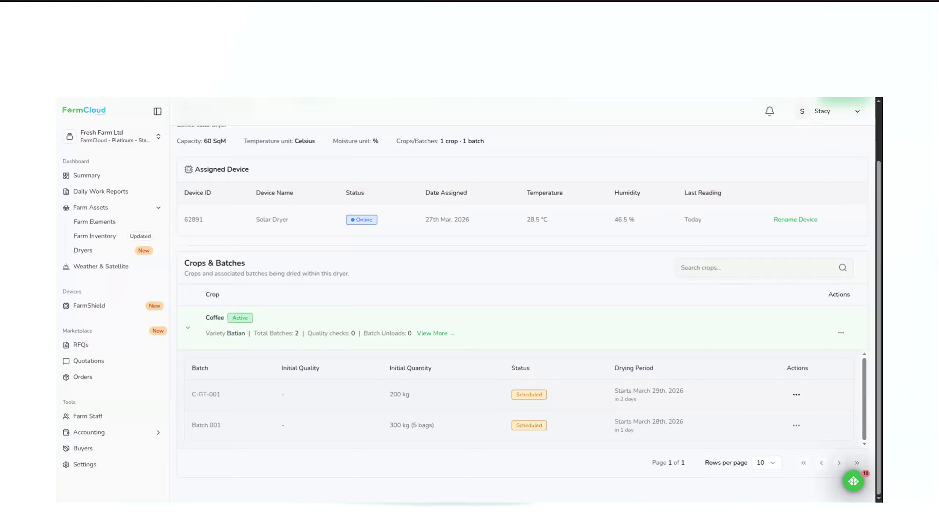
click(796, 396)
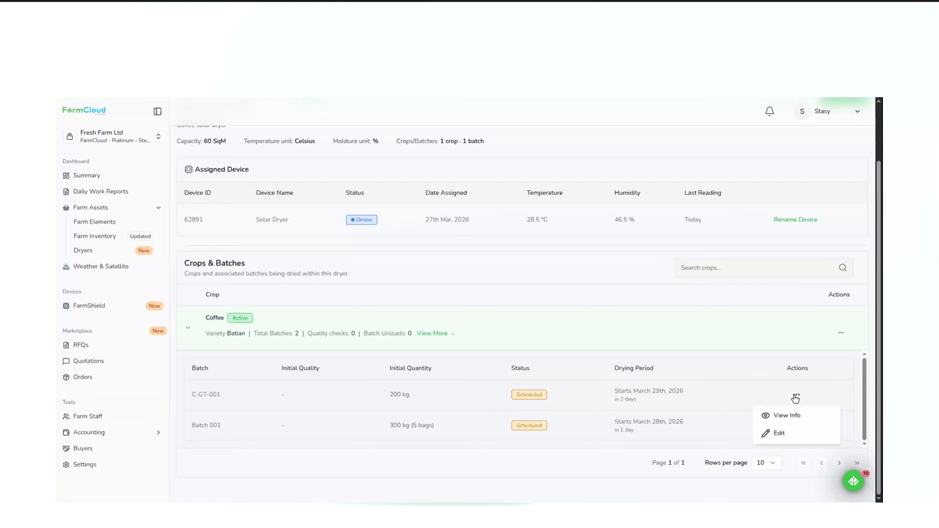
click(783, 421)
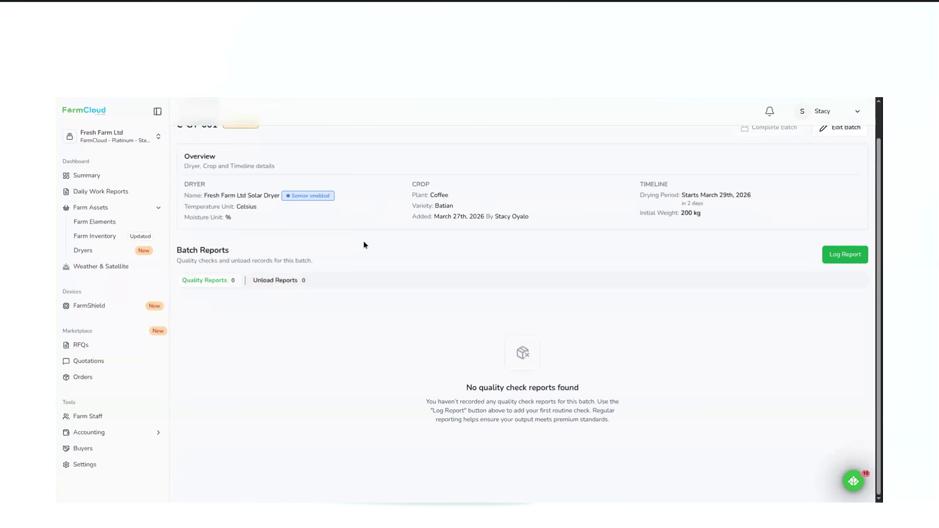
scroll(219, 309, up, 2)
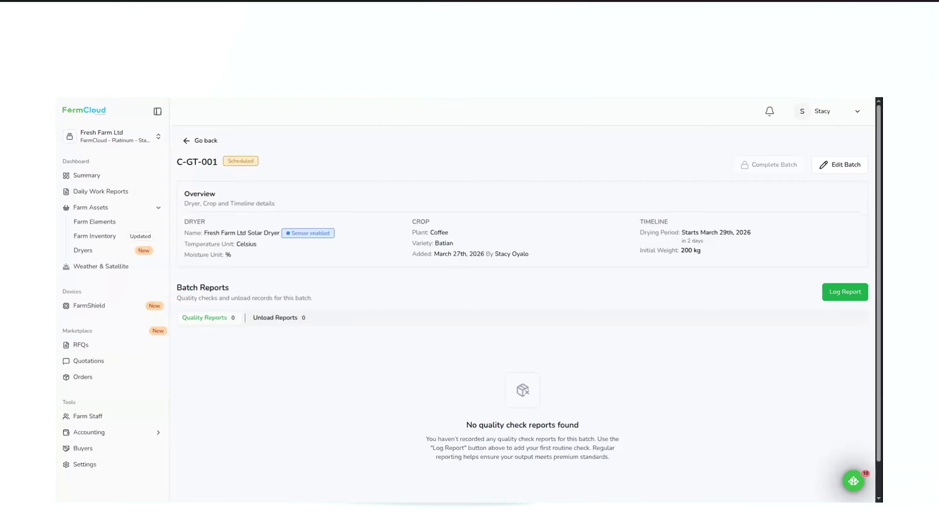
click(273, 318)
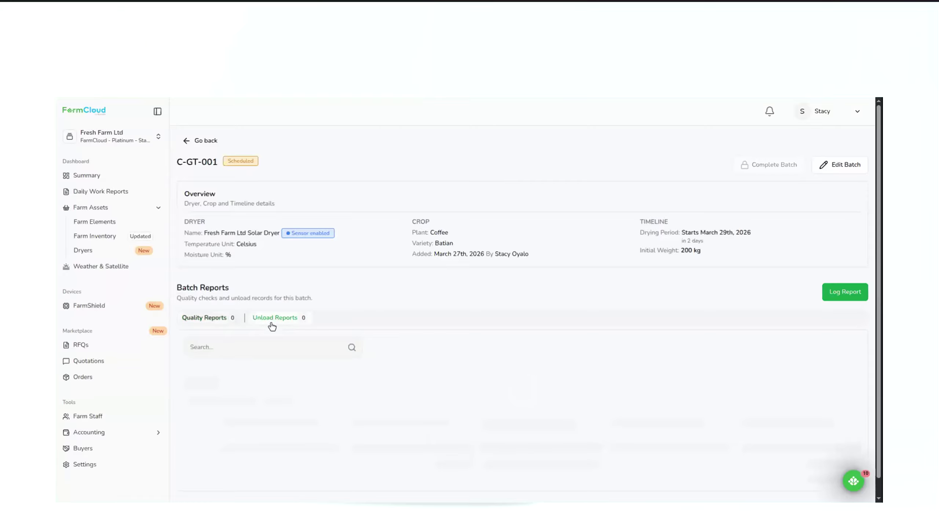
click(207, 319)
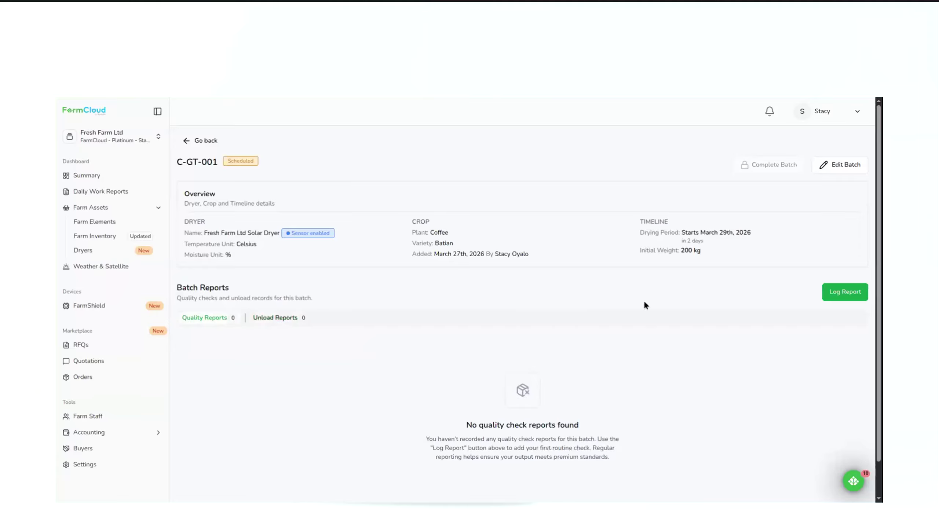
Step: Start a Quality Check Report for batch C-GT-001 and examine its date, product readings, notes and attachment fields
click(838, 294)
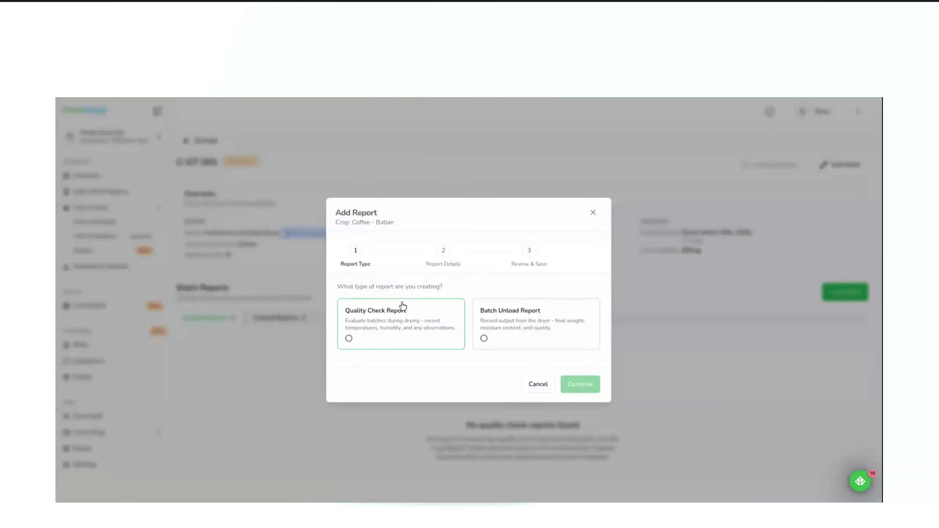
click(593, 213)
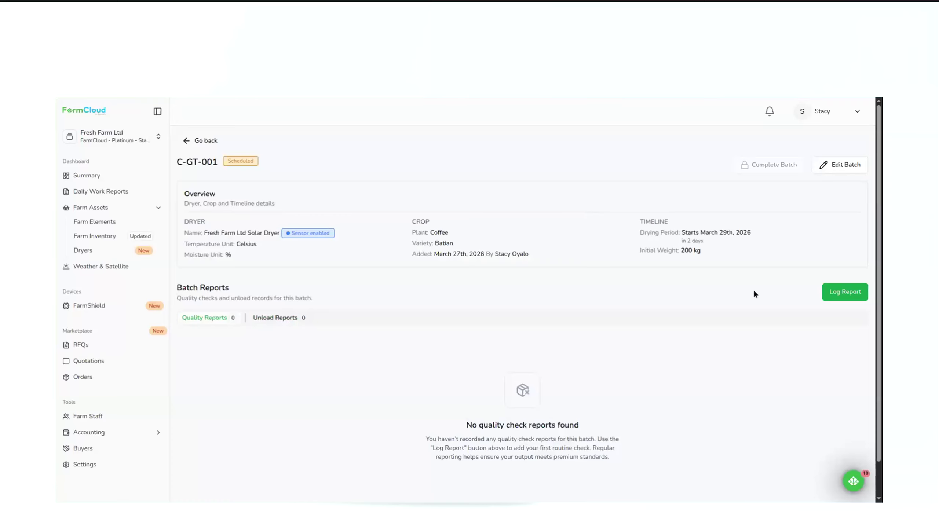
click(838, 294)
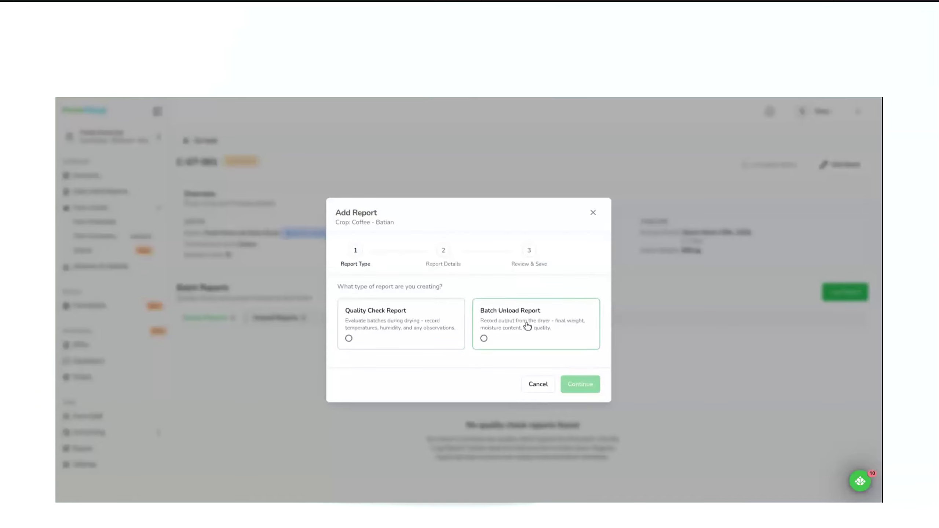
click(400, 347)
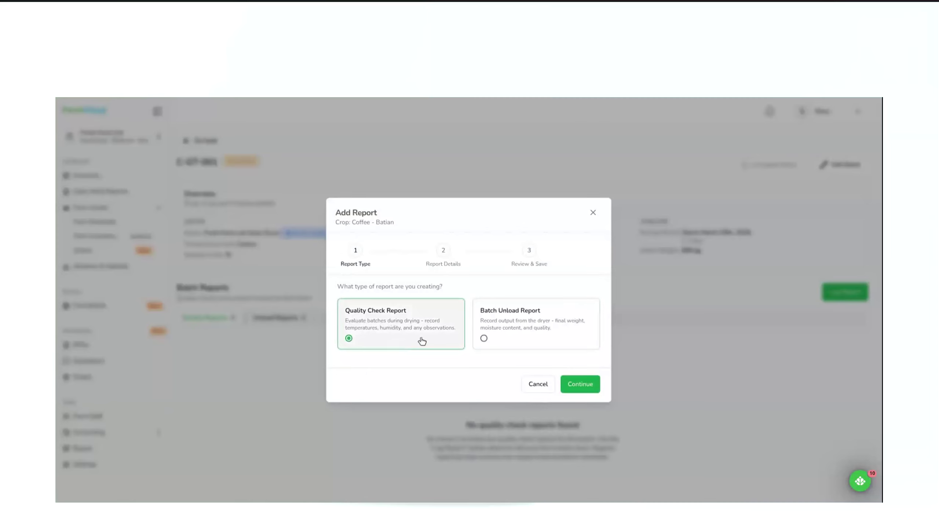
click(574, 389)
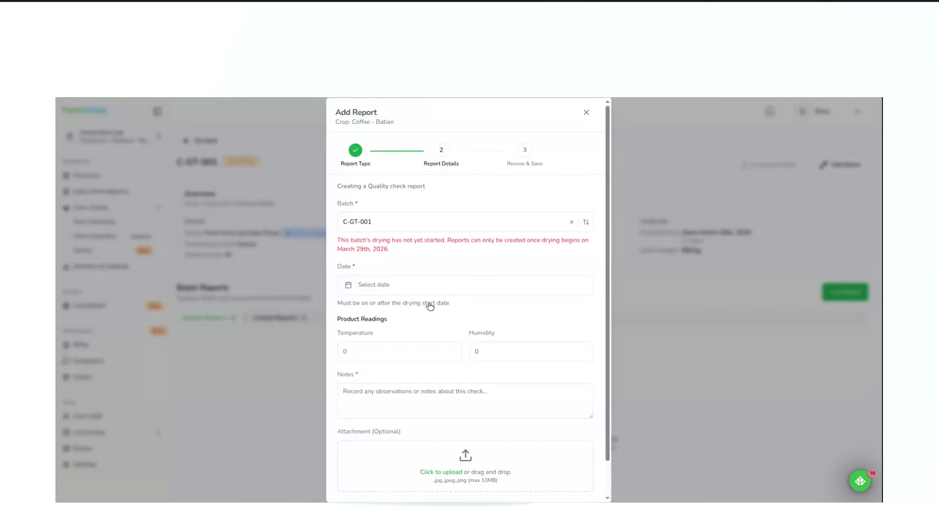
scroll(428, 315, down, 1)
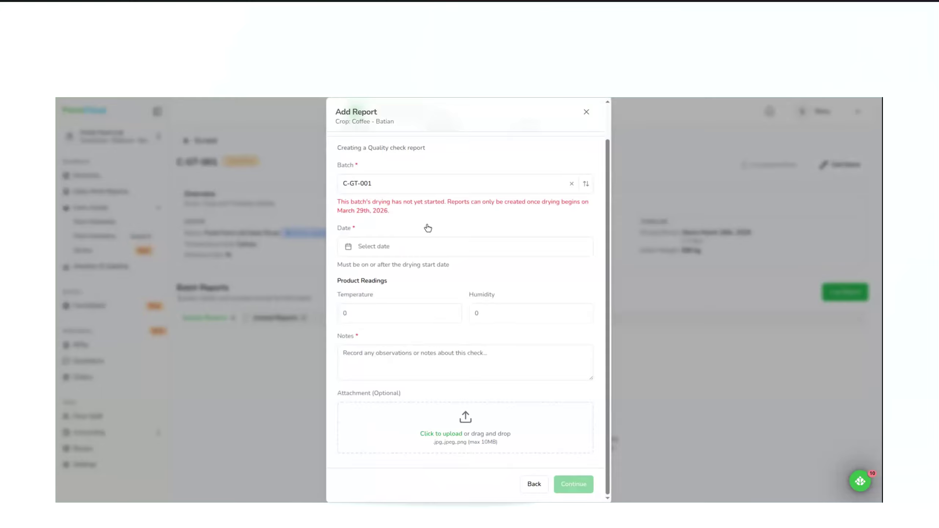
click(381, 247)
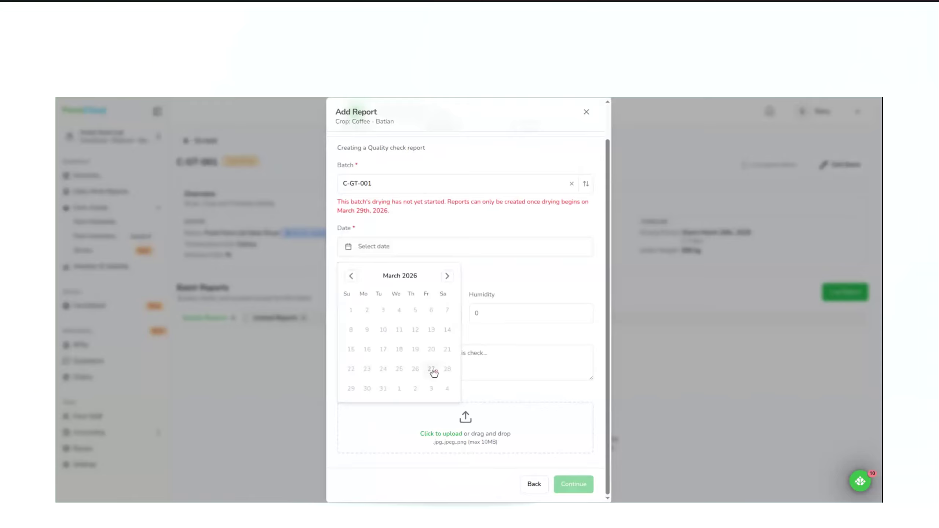
click(528, 264)
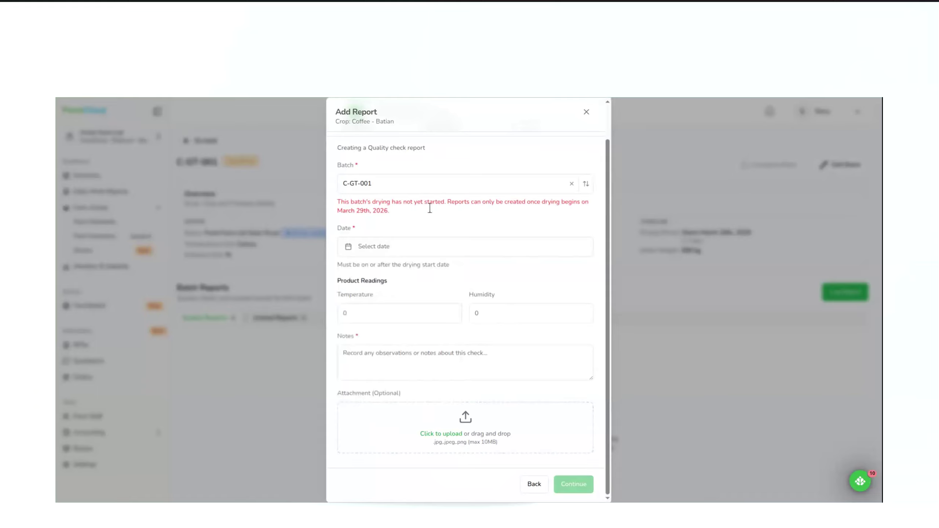
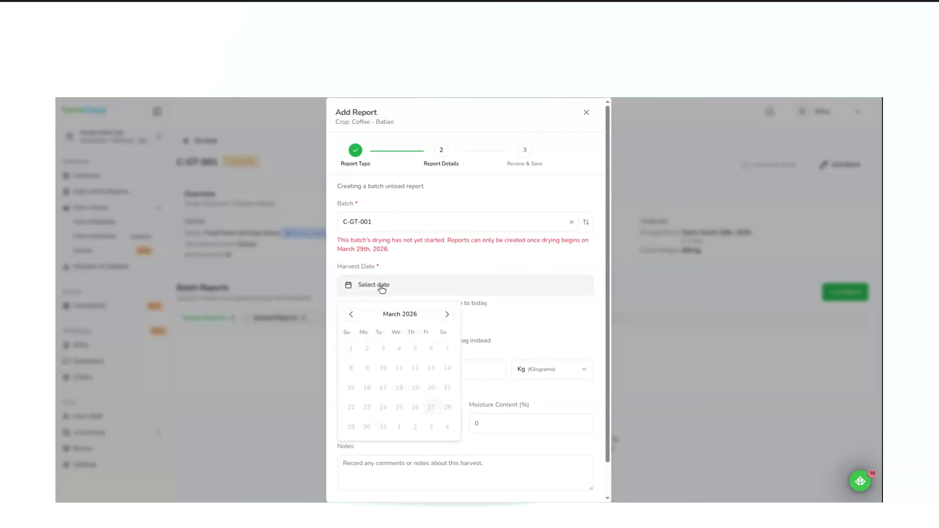
Step: Examine the batch unload report form's harvest date, weight-per-bag entry, drying quality ratings and moisture content, then close it without saving
click(454, 259)
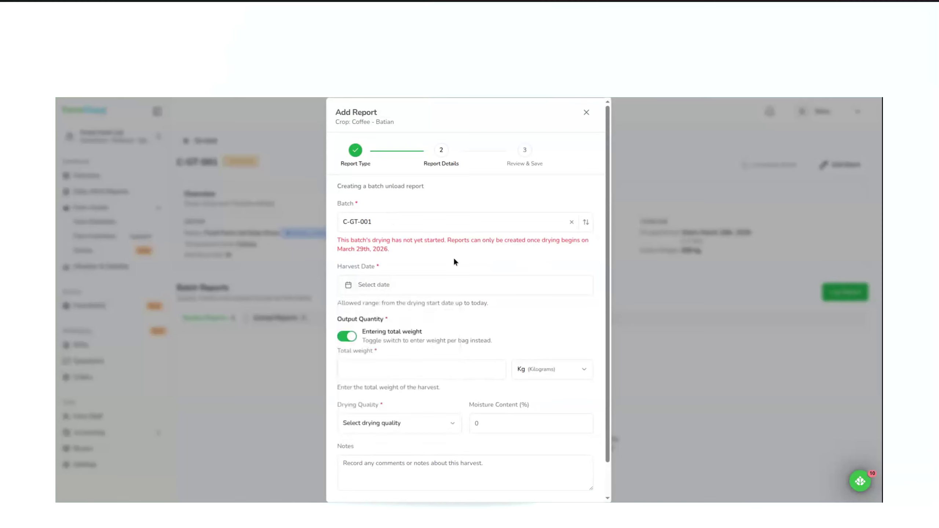
click(343, 337)
click(344, 339)
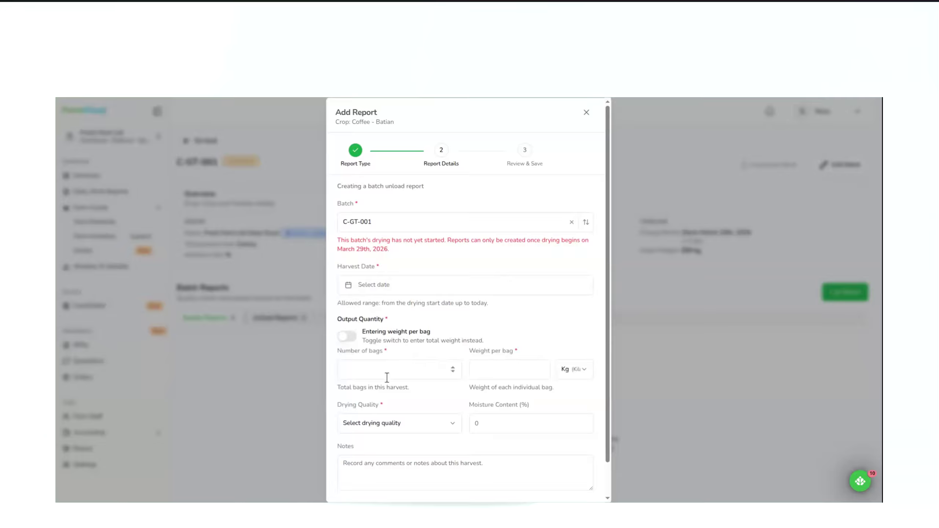
click(373, 429)
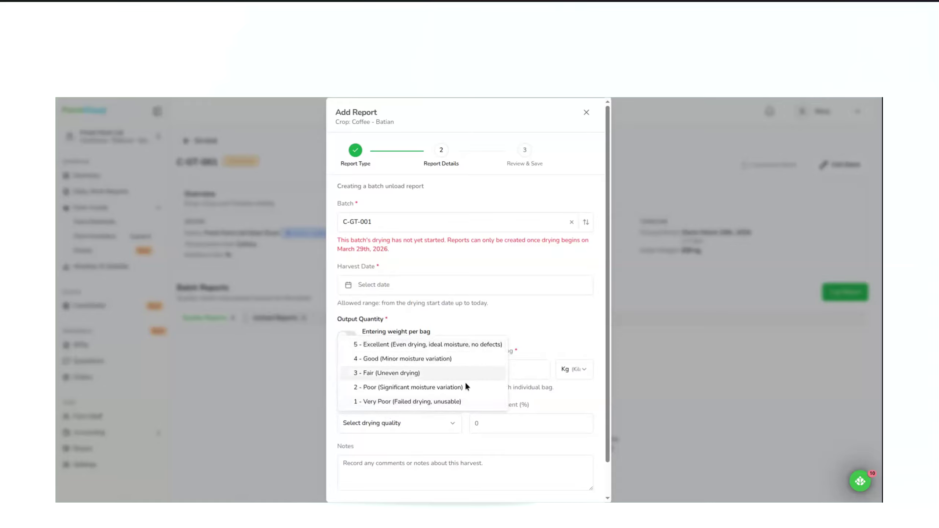
click(536, 403)
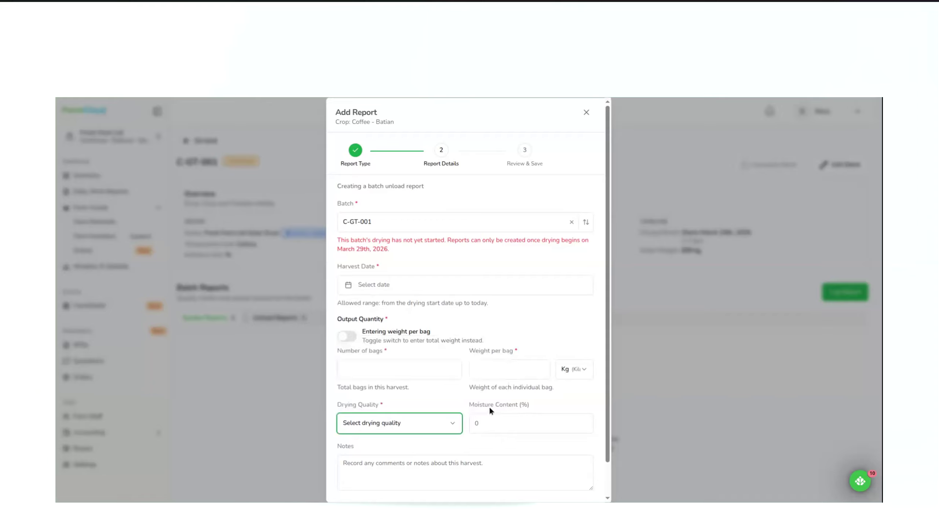
click(487, 427)
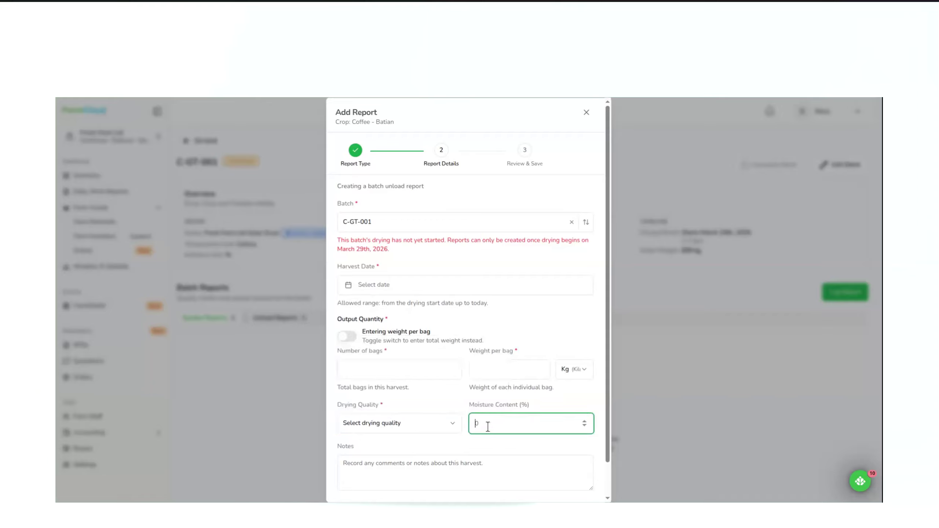
scroll(375, 449, down, 1)
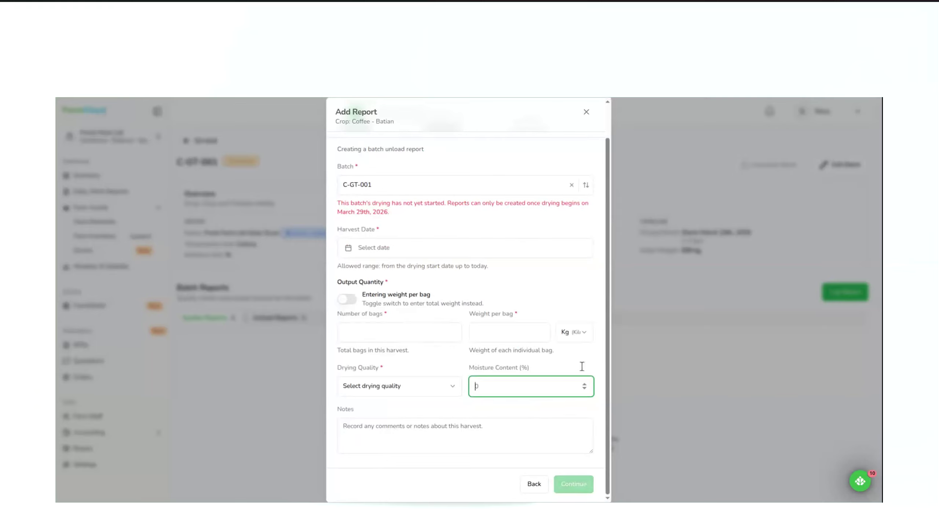
scroll(584, 275, up, 1)
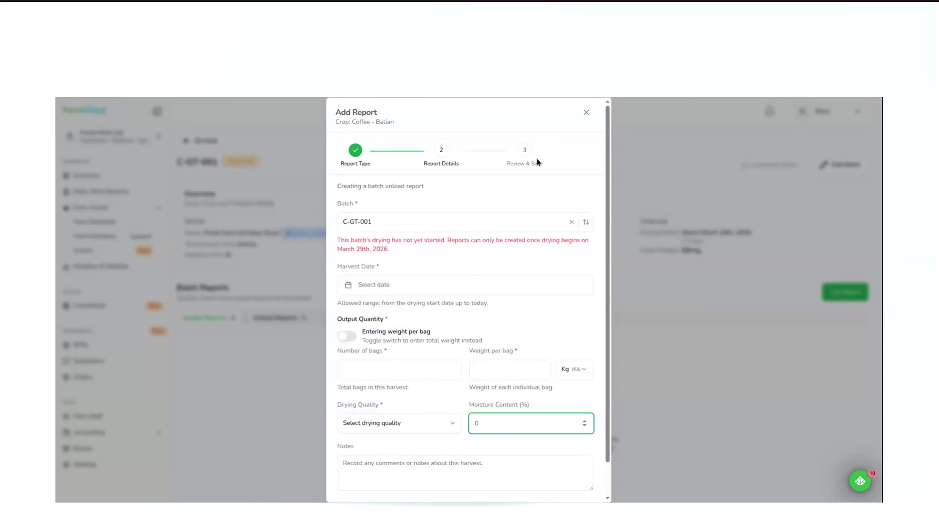
click(586, 112)
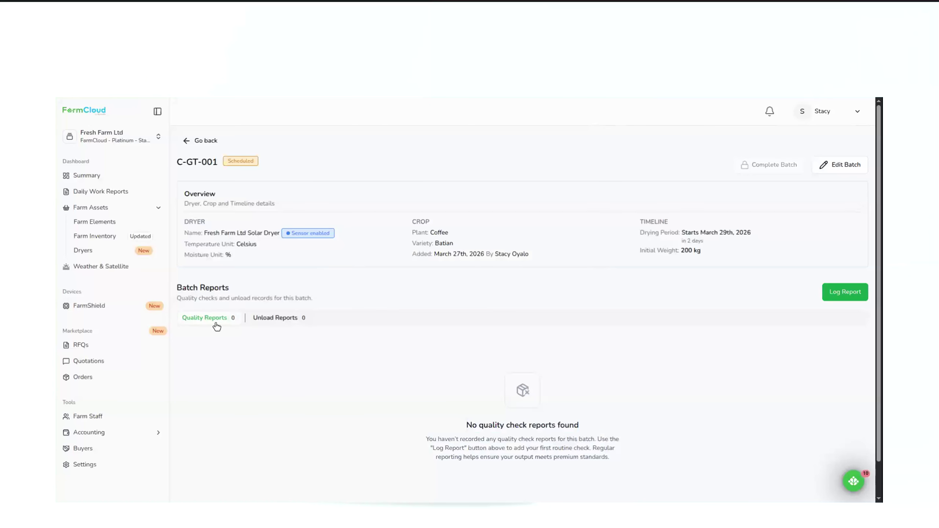
Step: Check batch C-GT-001's unload reports and editable batch details, then return to the solar dryer's page
click(279, 319)
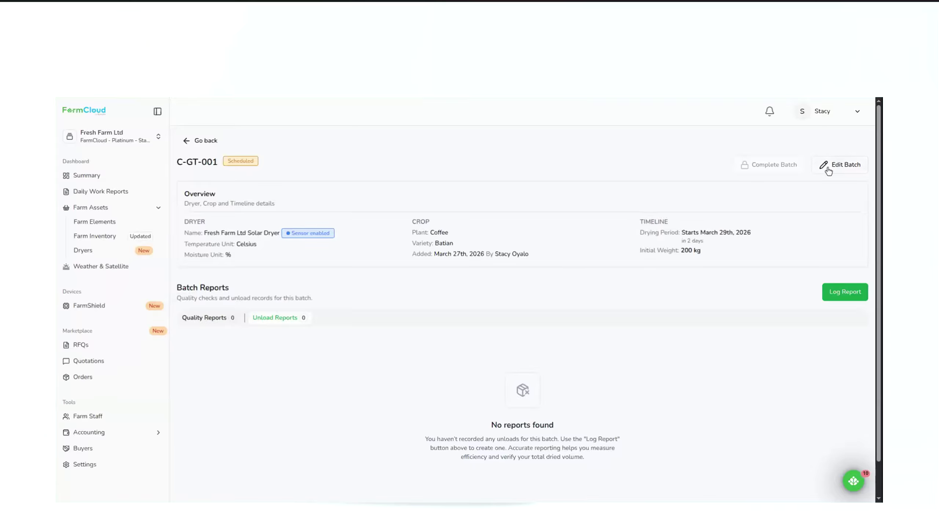
click(847, 164)
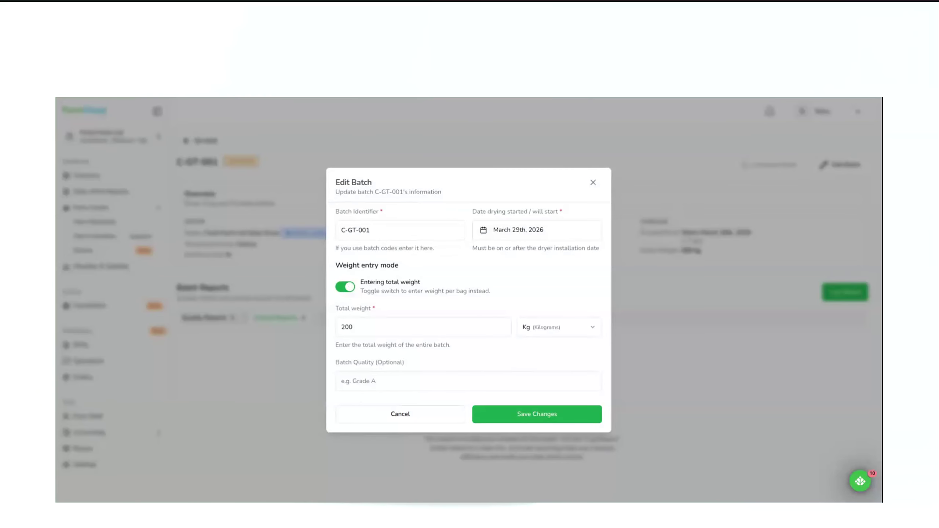
click(592, 182)
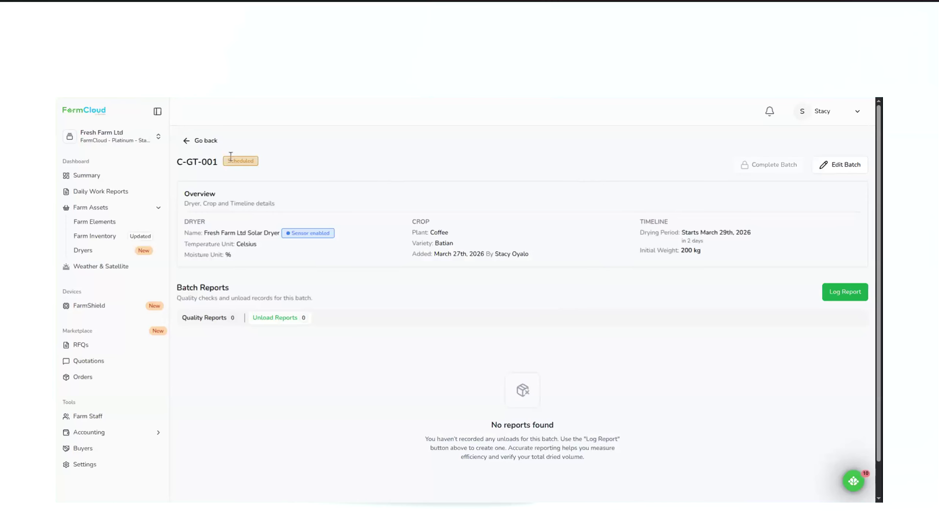
click(186, 142)
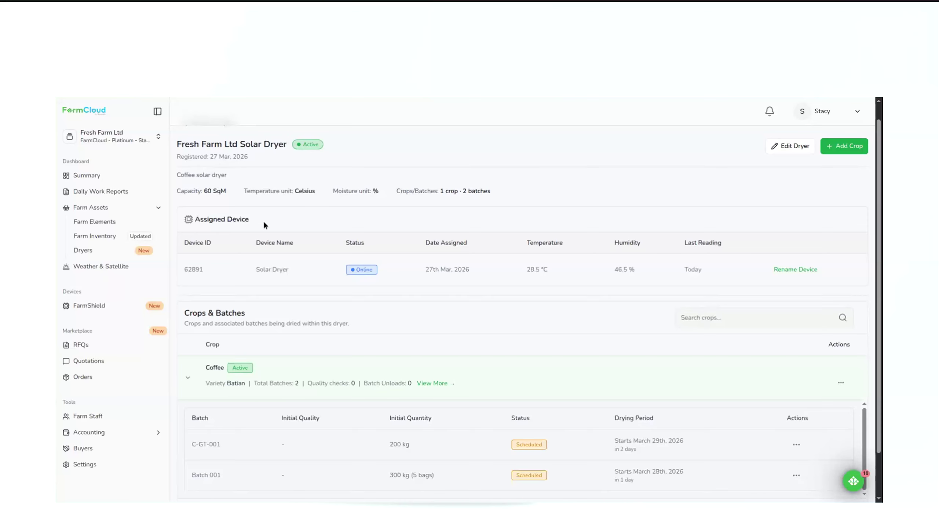
Step: Check the actions available for coffee batch C-GT-001 in the solar dryer, then open the batch's detail page
scroll(265, 319, down, 1)
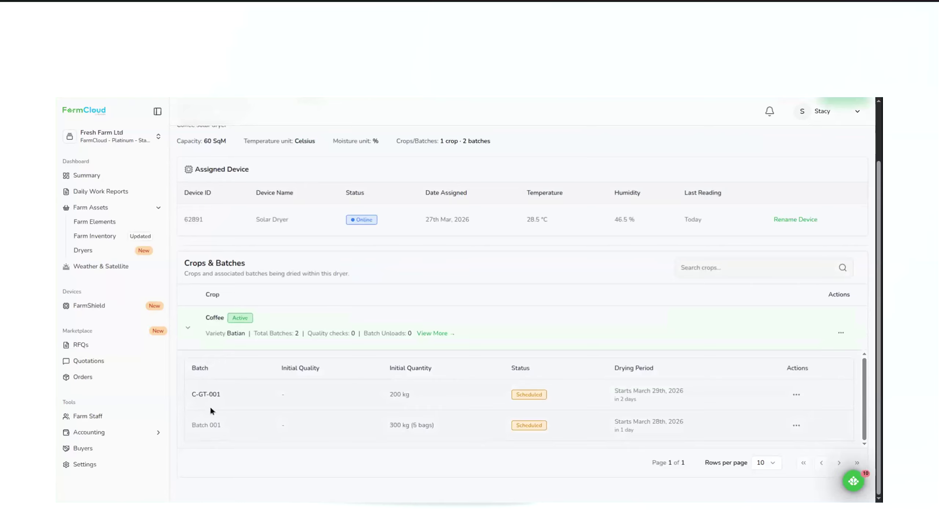
click(796, 395)
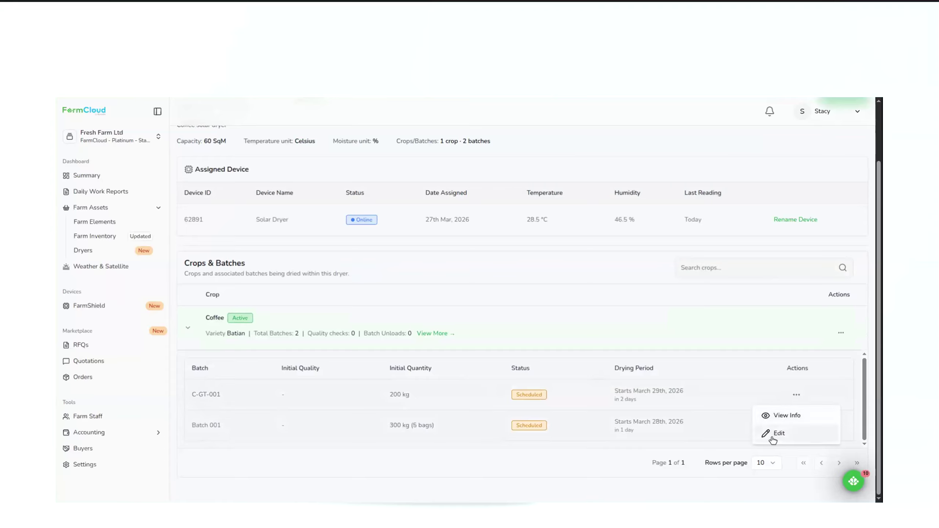
click(715, 417)
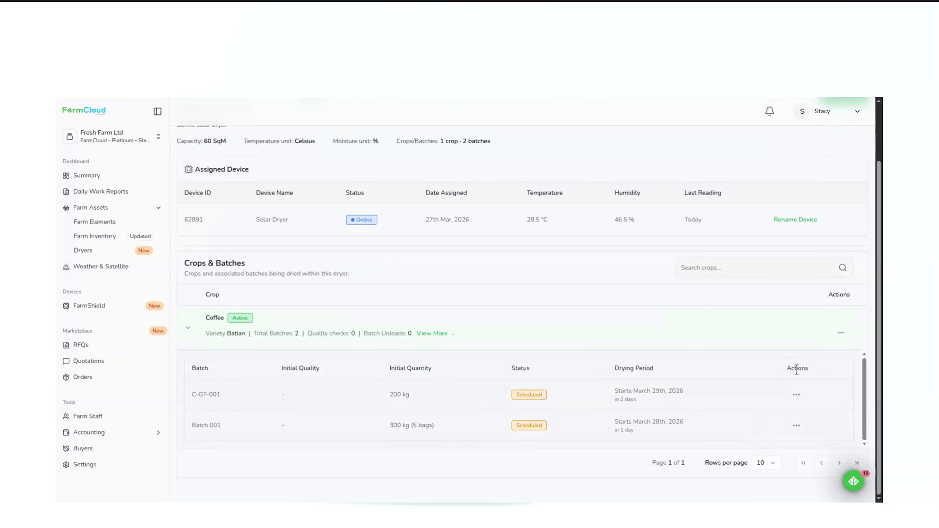
click(206, 394)
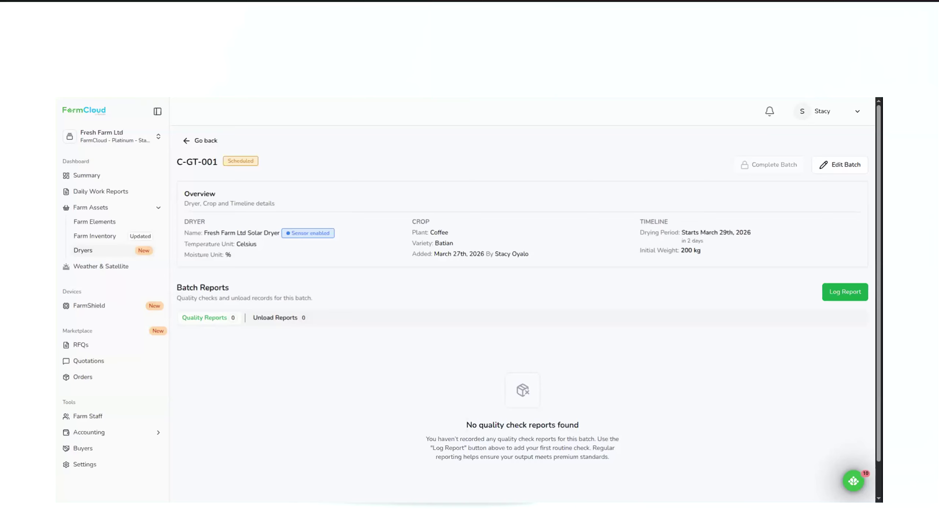
Step: Start registering a new dryer named Manual Dryer with an installation date of March 26th, 2026
click(93, 251)
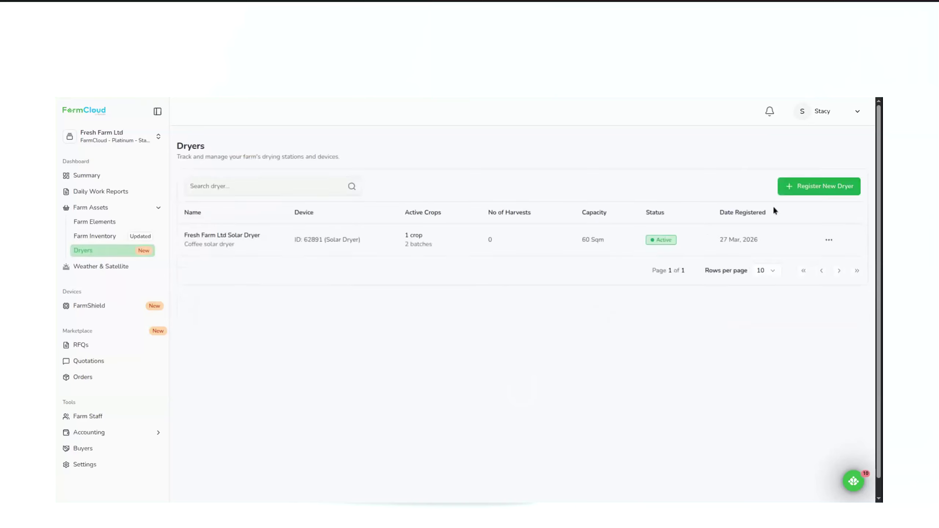
click(813, 188)
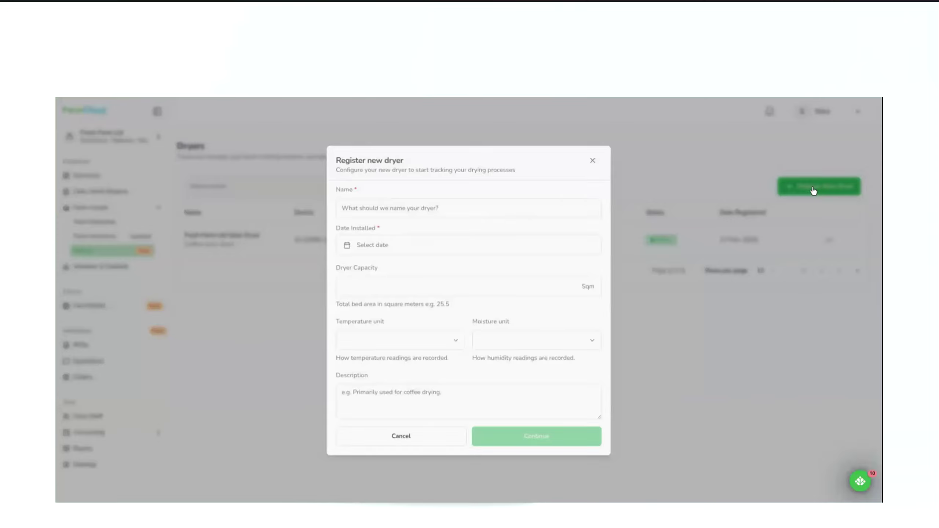
click(406, 207)
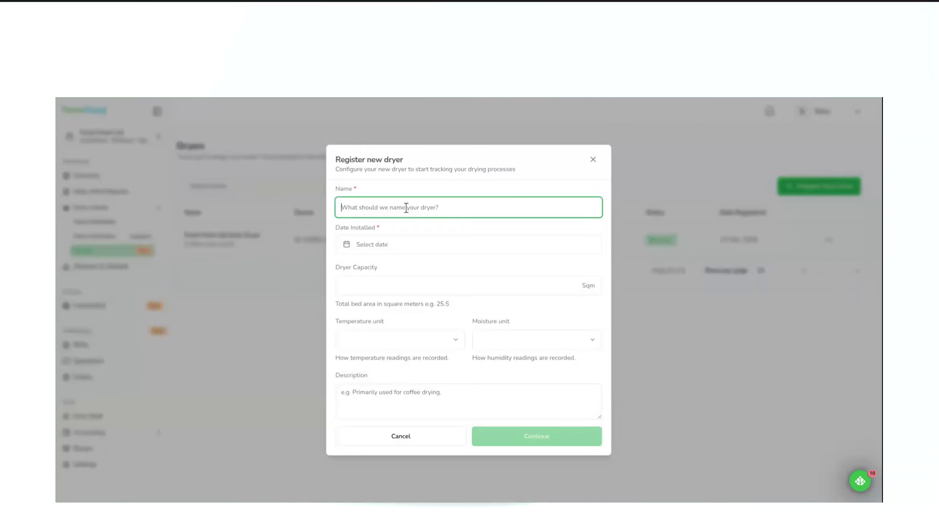
text(M)
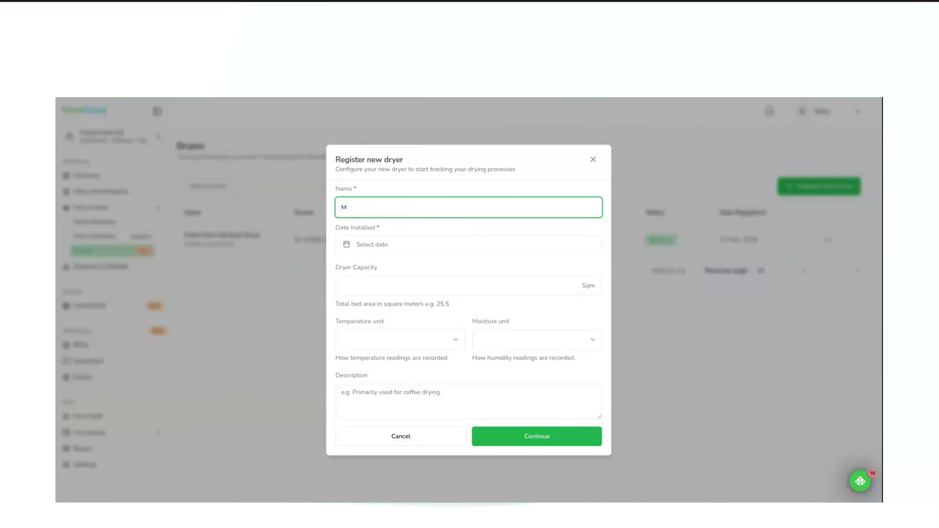
text(anual Dryer)
click(374, 245)
click(429, 366)
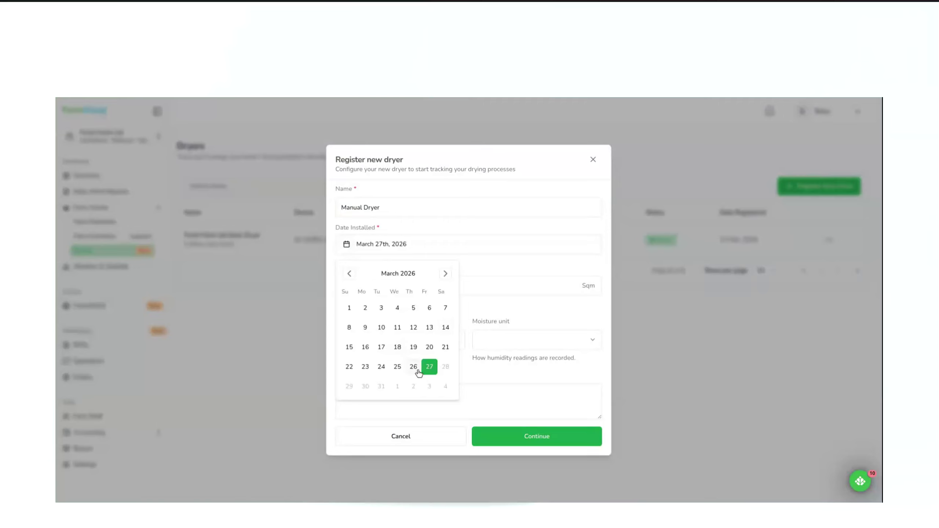
click(413, 367)
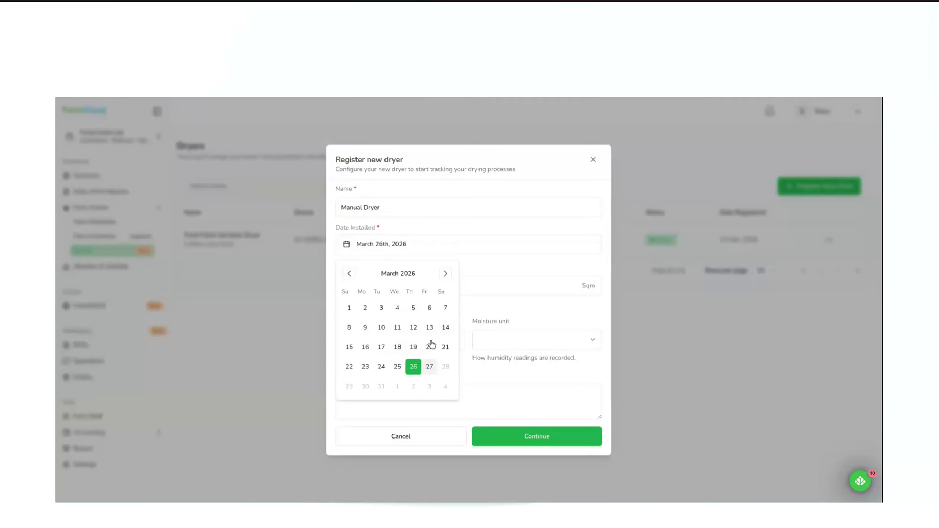
click(494, 269)
Step: Set the new dryer's capacity to 40 Sqm, temperature unit to °C and moisture unit to %RH
click(384, 289)
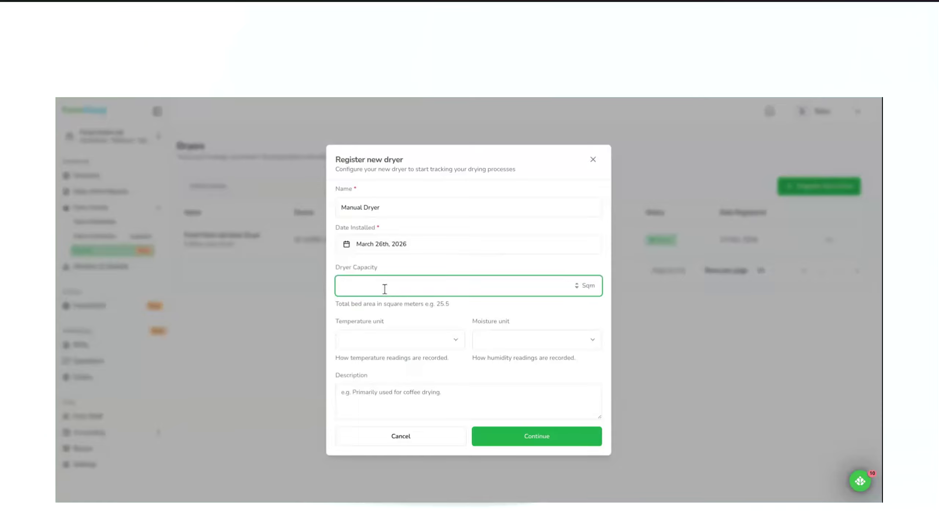
text(40)
click(372, 342)
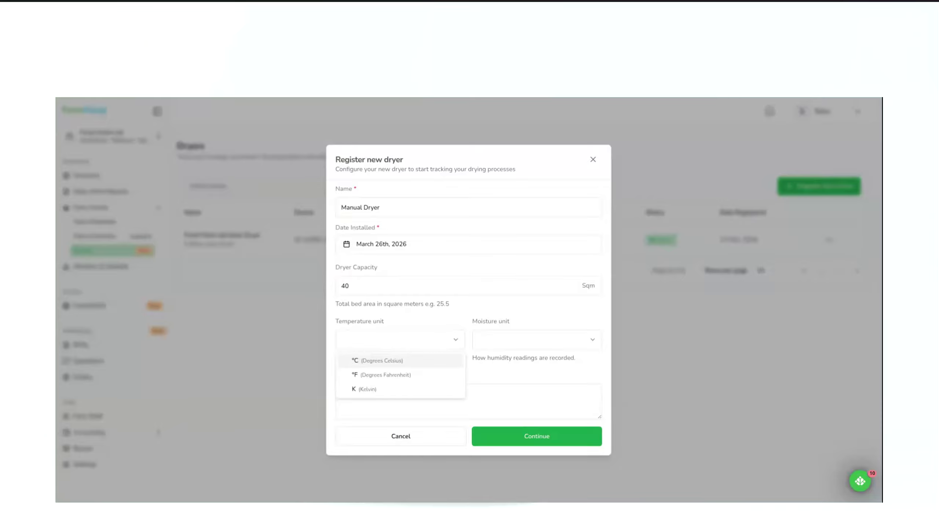
click(371, 364)
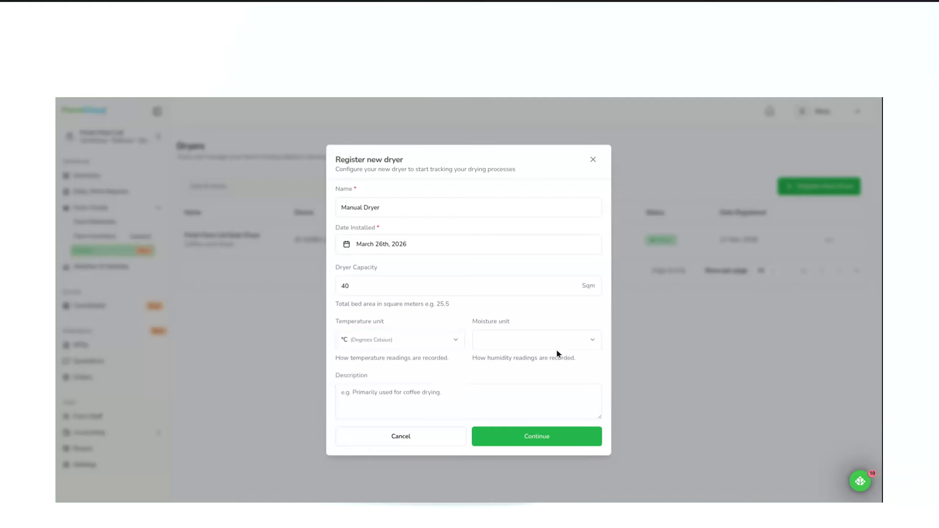
click(542, 340)
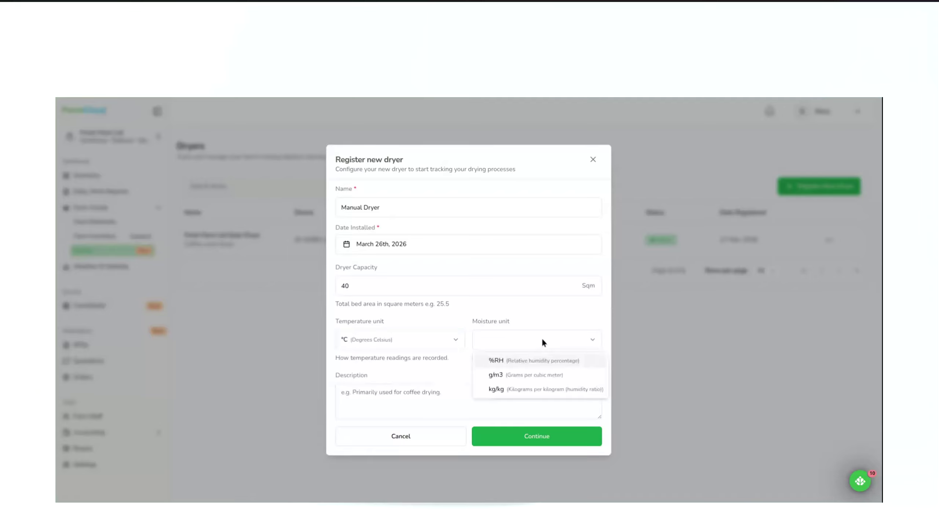
click(522, 362)
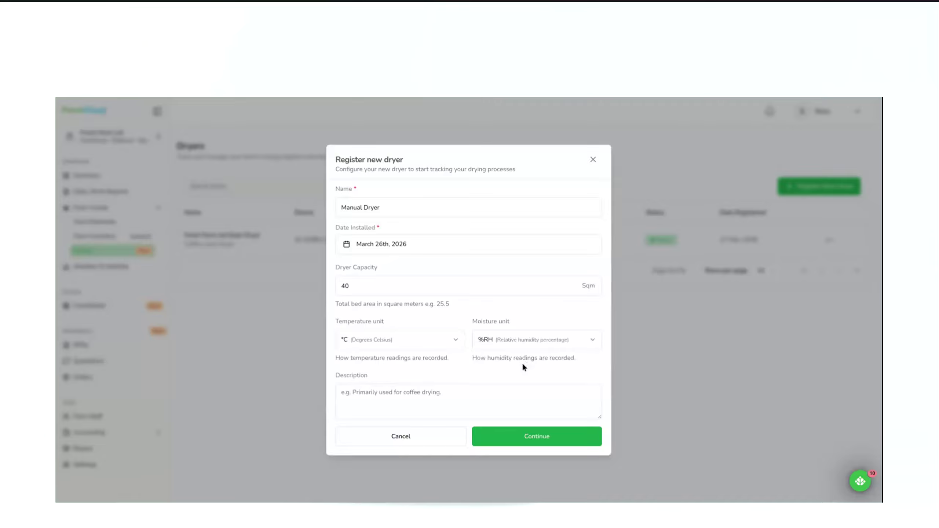
Step: Describe the dryer as "Manual dryer without solar dryer device" and complete its registration
click(401, 401)
text(Manu)
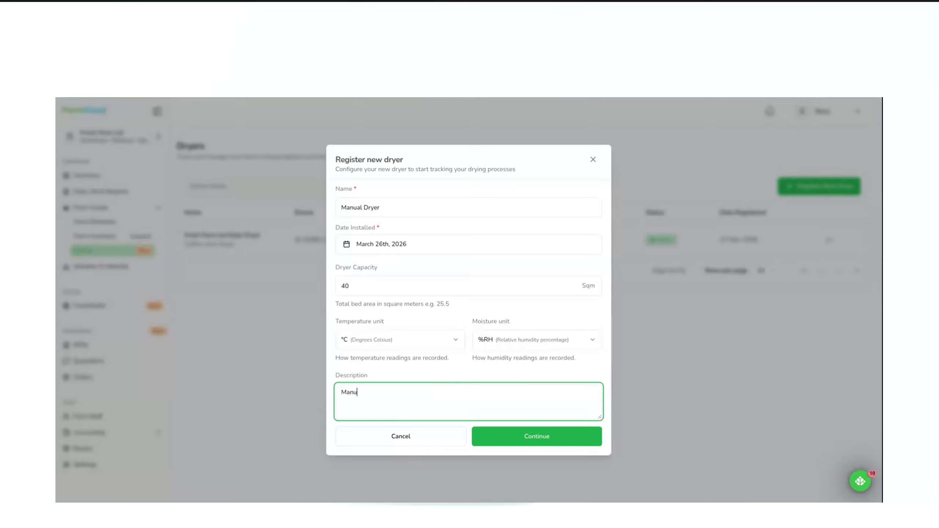
text(al dryer without solar dryer device)
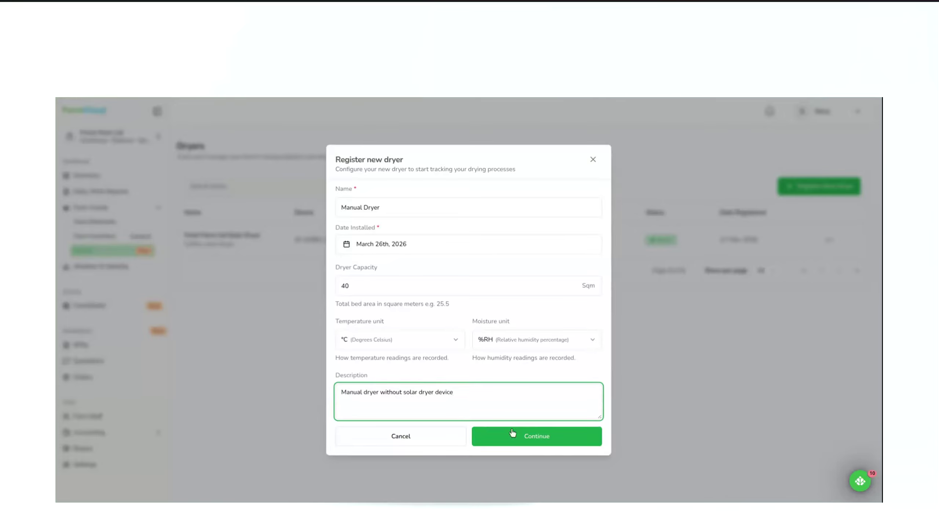
click(529, 439)
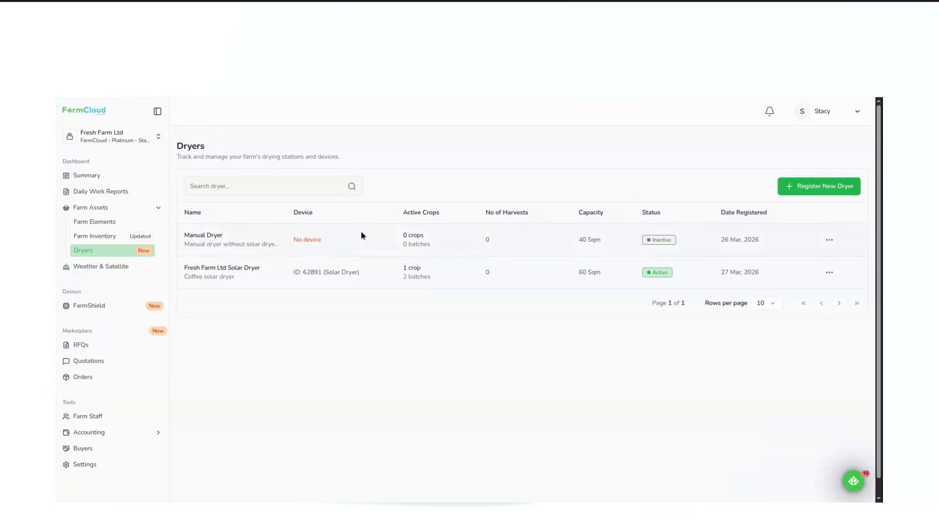
Step: Open Manual Dryer and start a new crop batch with plant Rosemmary and variety Exotic
click(203, 235)
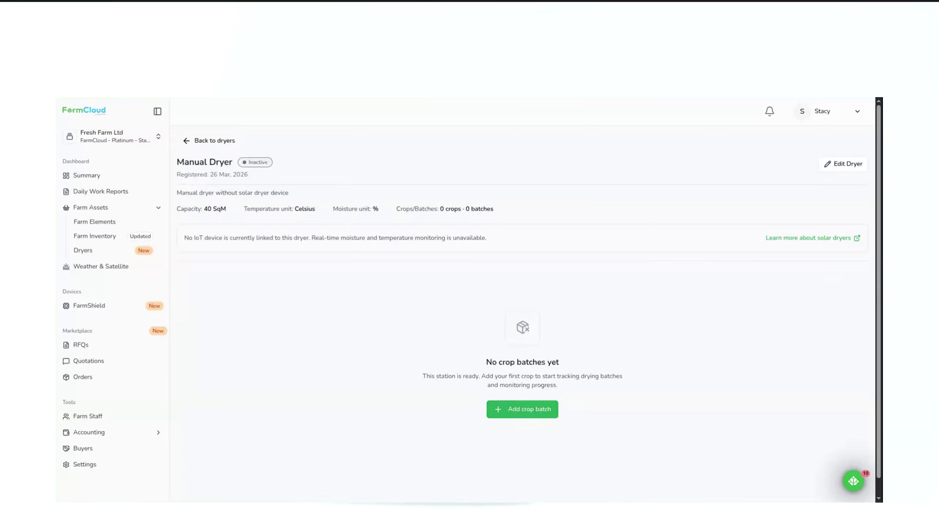
click(508, 416)
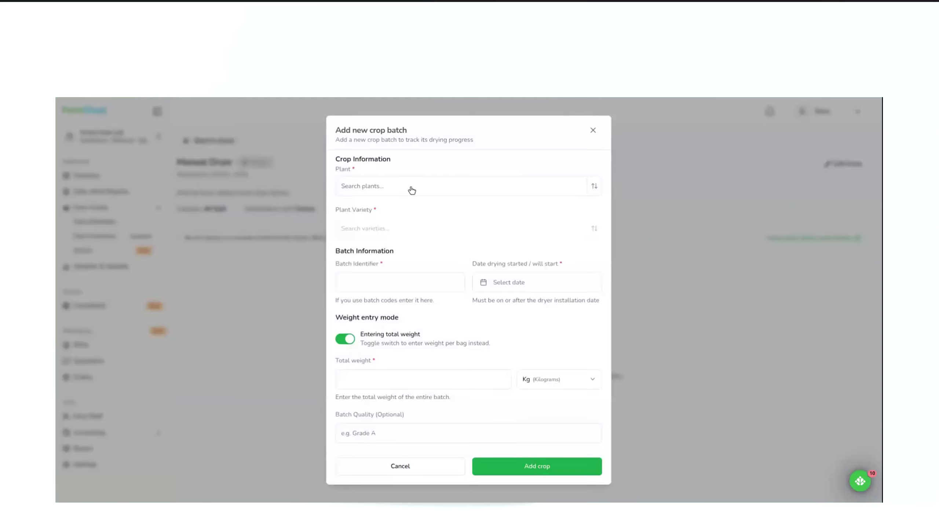
click(411, 188)
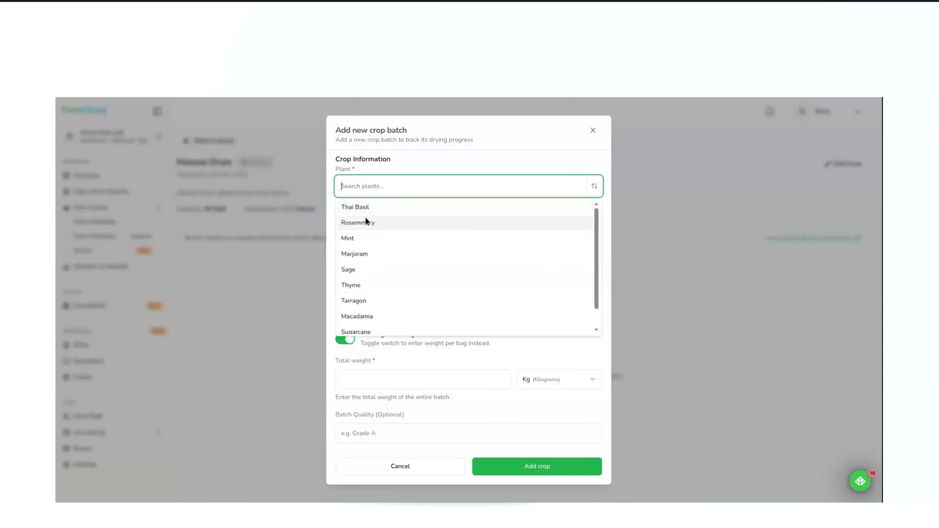
click(366, 222)
click(365, 227)
click(354, 246)
Step: Set the batch identifier to D-Batch_001 and the drying start date to March 26th, 2026
click(353, 285)
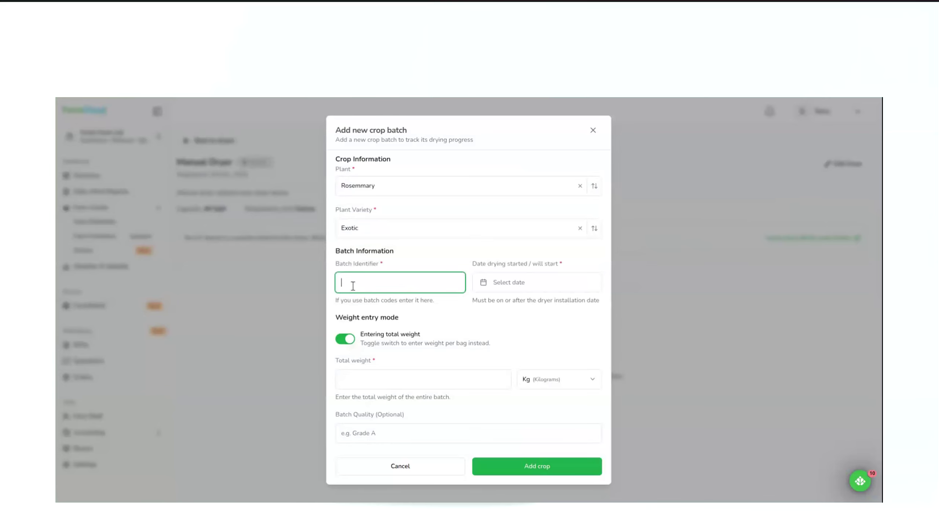
click(374, 307)
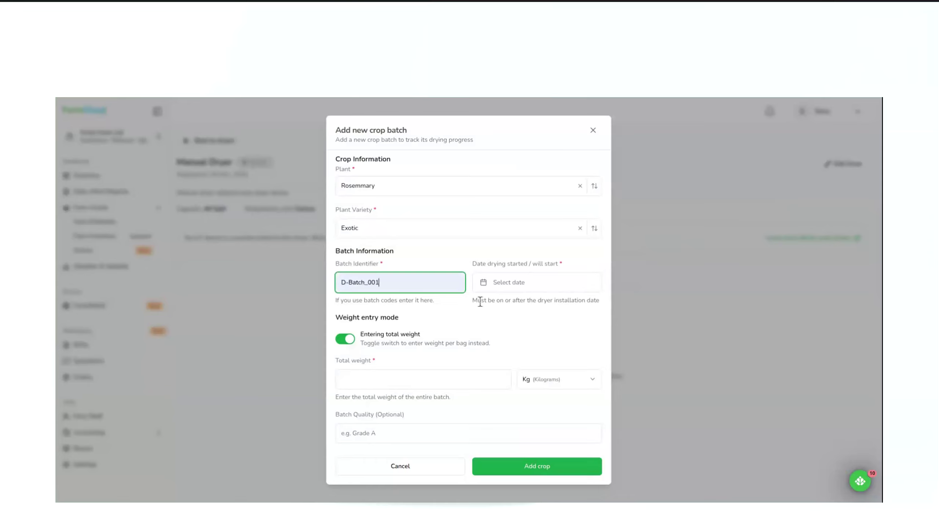
click(516, 292)
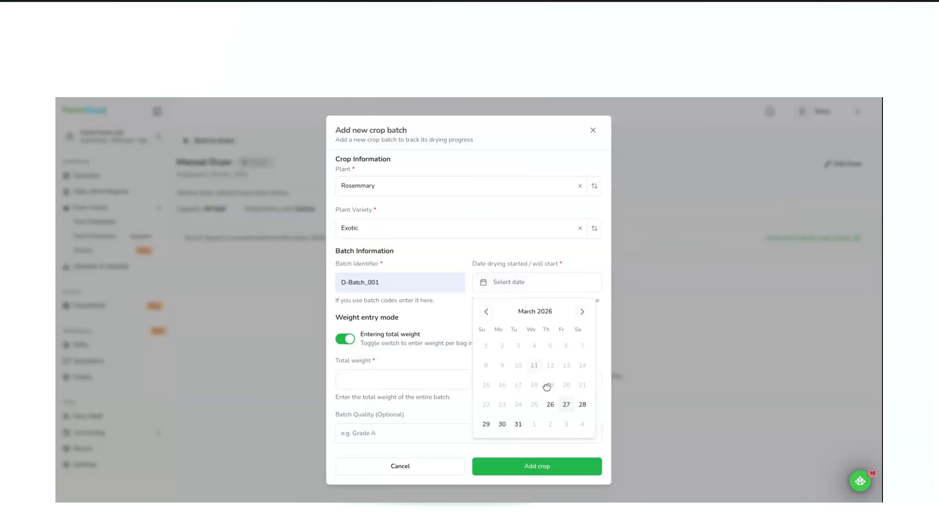
click(550, 404)
click(416, 308)
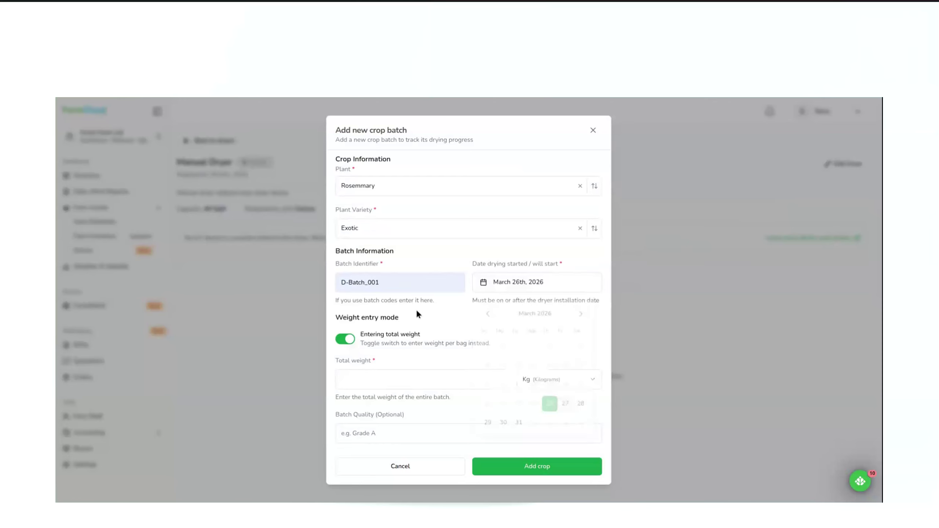
Step: Enter a total weight of 200 kg for the Rosemmary batch and add the crop
click(368, 378)
text(2)
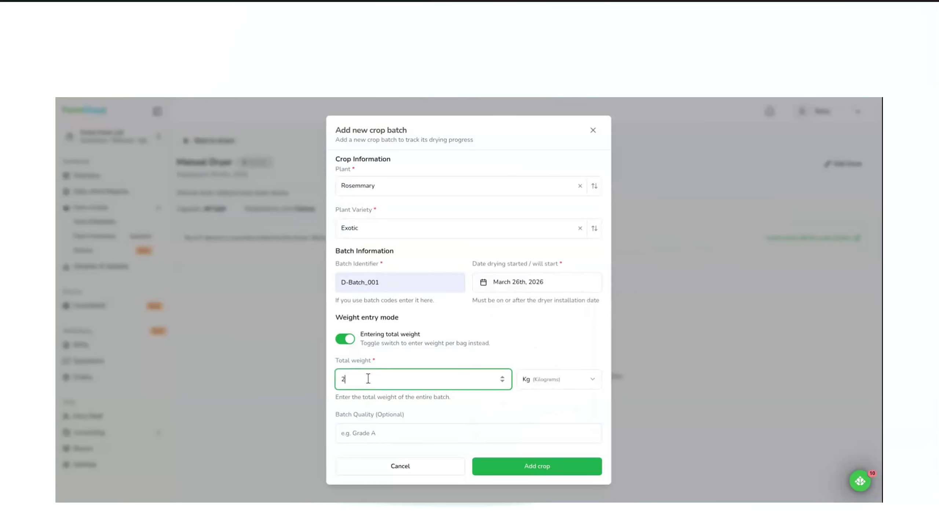
text(00)
click(499, 472)
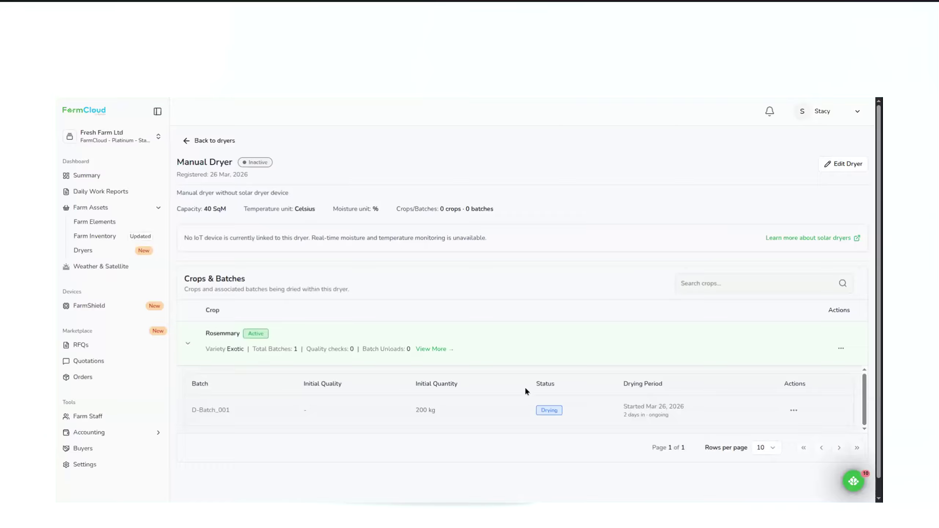
Step: Open the information of batch D-Batch_001 and start a Quality Check Report for it
click(793, 411)
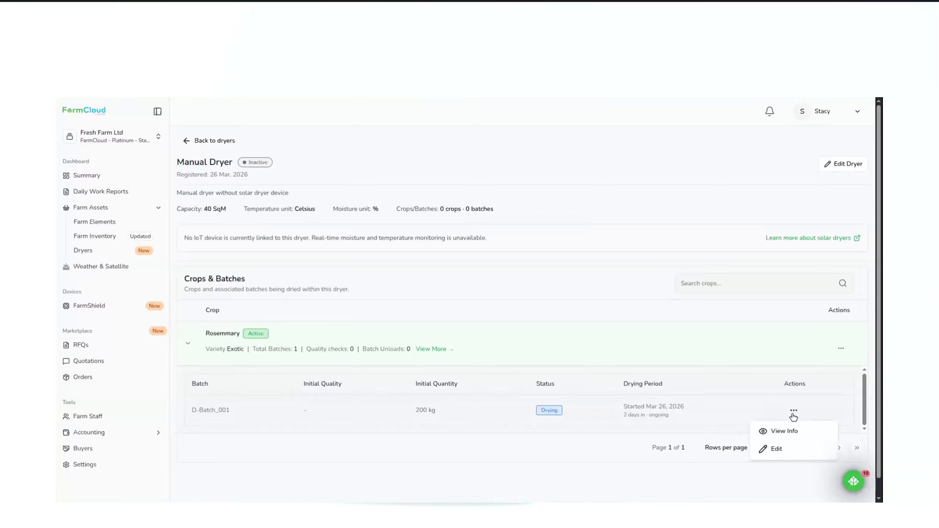
click(775, 432)
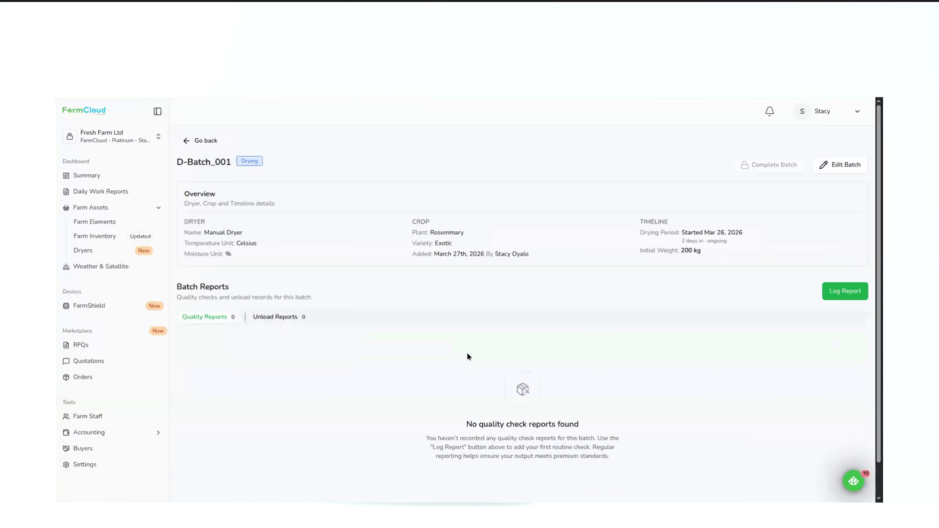
click(848, 290)
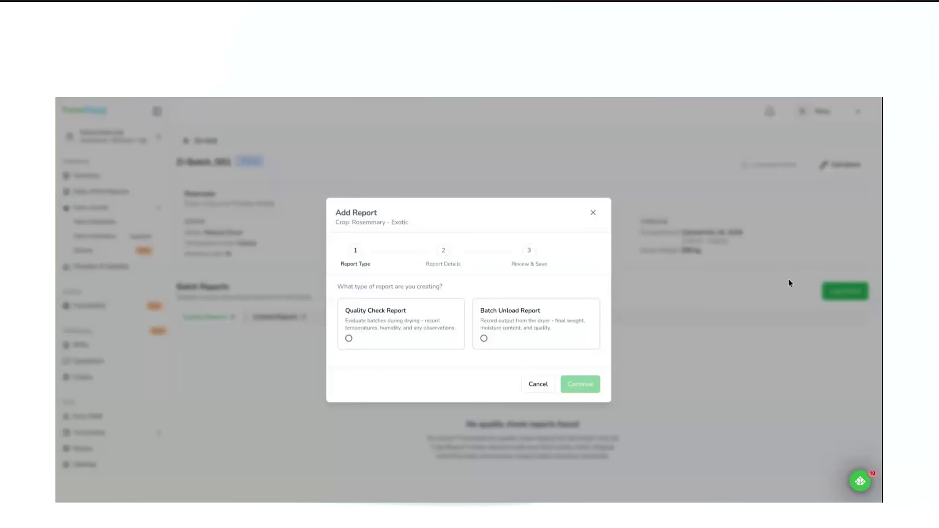
click(406, 323)
click(572, 383)
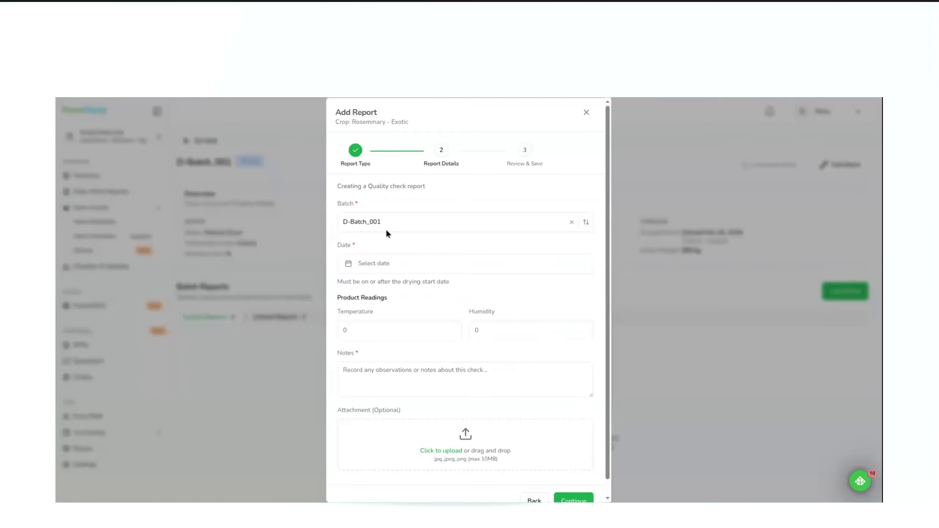
Step: Date the quality check report March 27th, 2026, and record product readings of temperature 10 and humidity 30
click(390, 267)
click(432, 387)
click(501, 276)
click(431, 336)
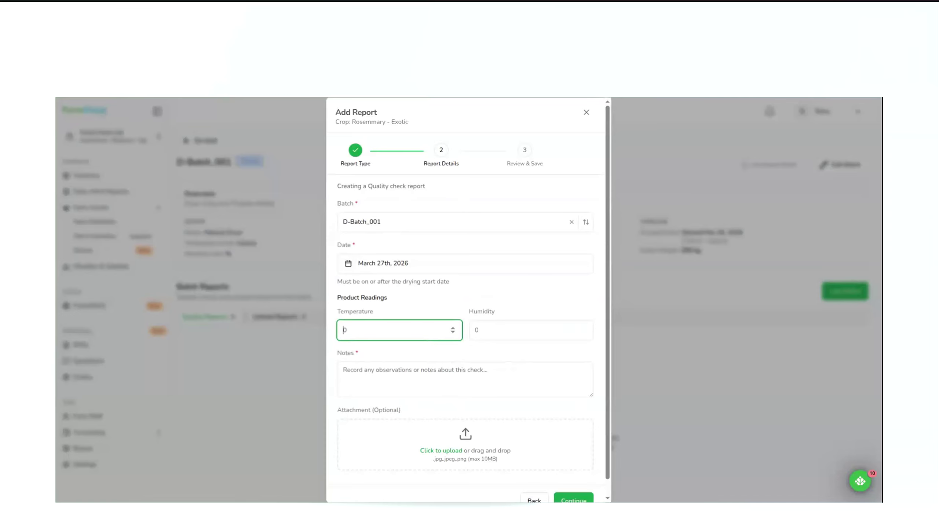
text(10)
click(492, 332)
text(2)
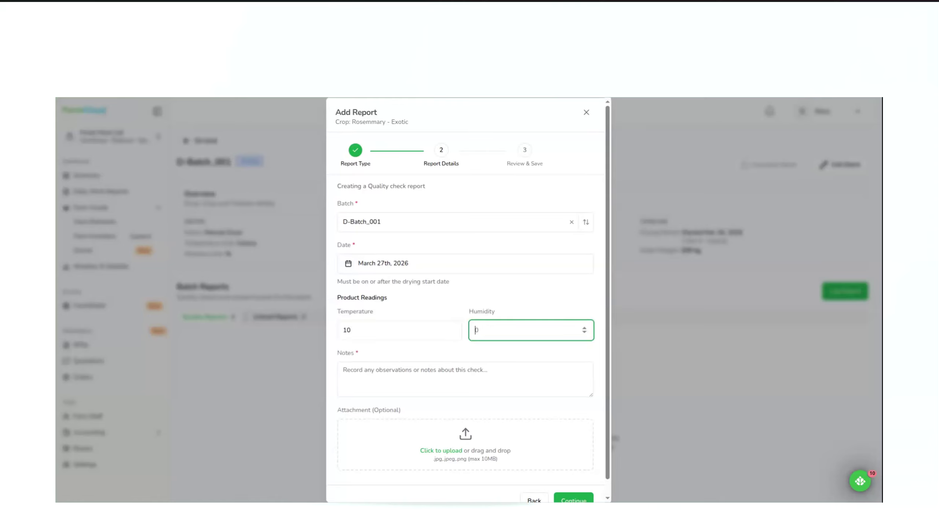
text(30)
Step: Add the note "30% humidity" to the quality check report for D-Batch_001 and save the report
click(417, 375)
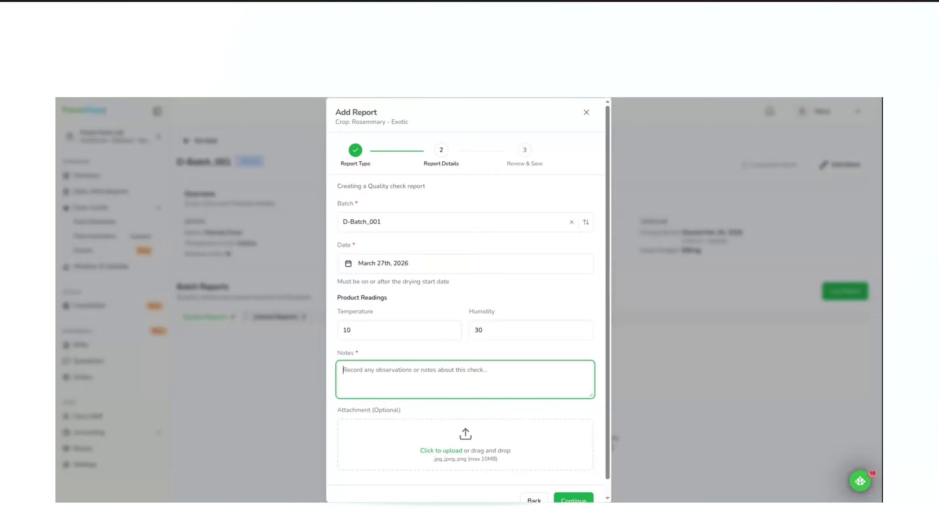
text(3)
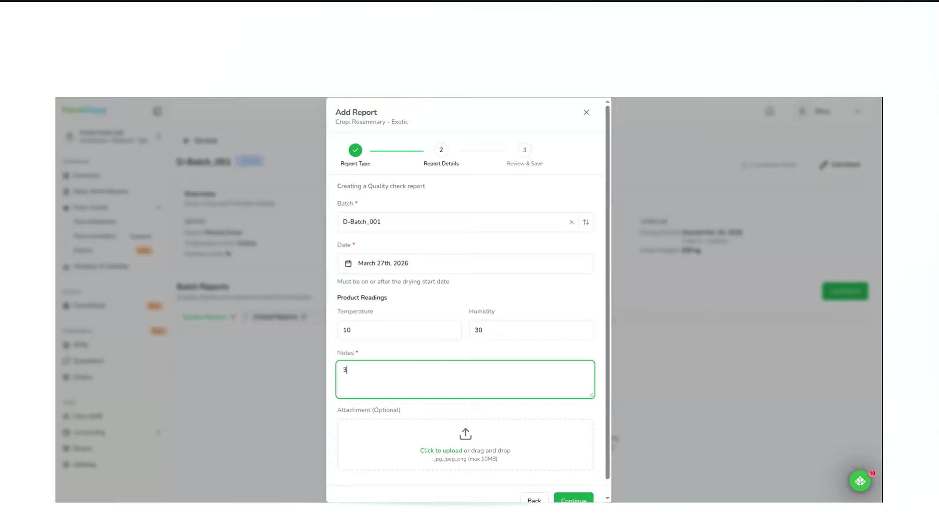
text(05 humidity)
click(354, 374)
key(BackSpace)
text(%)
scroll(535, 469, down, 1)
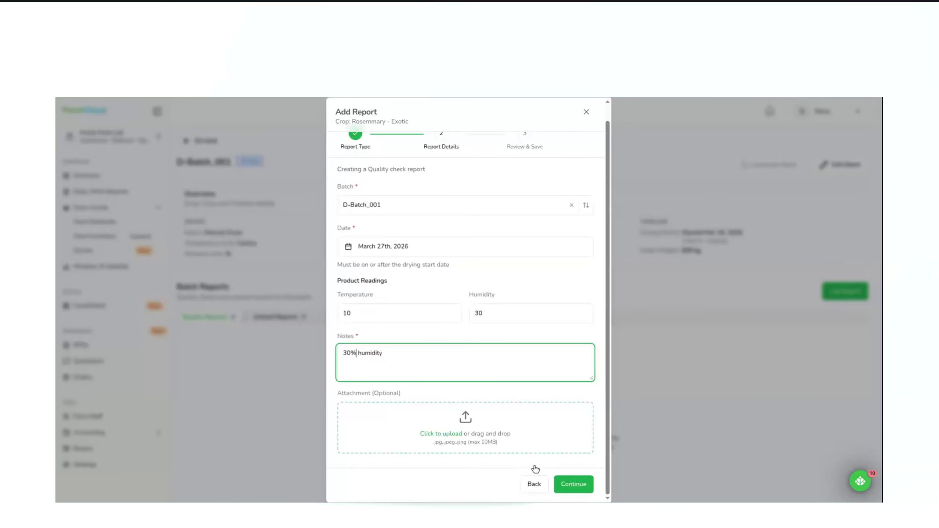
click(574, 485)
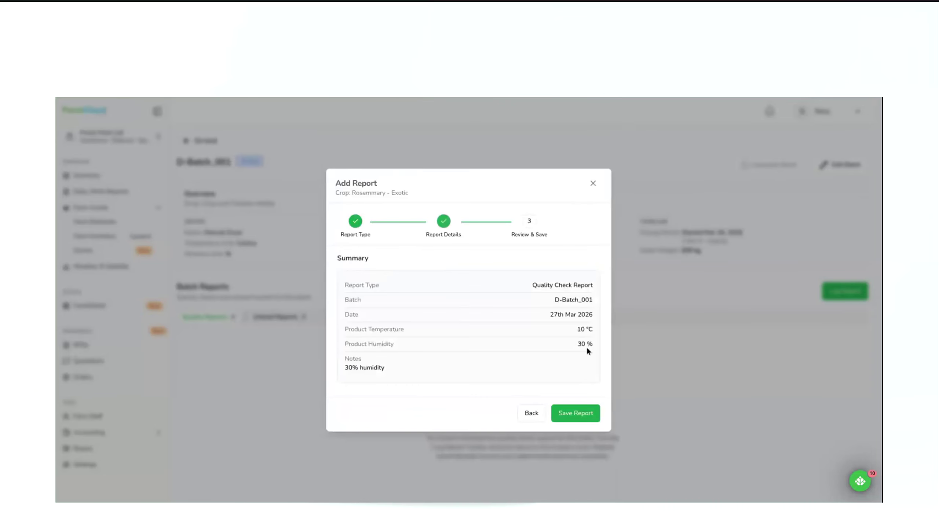
click(584, 413)
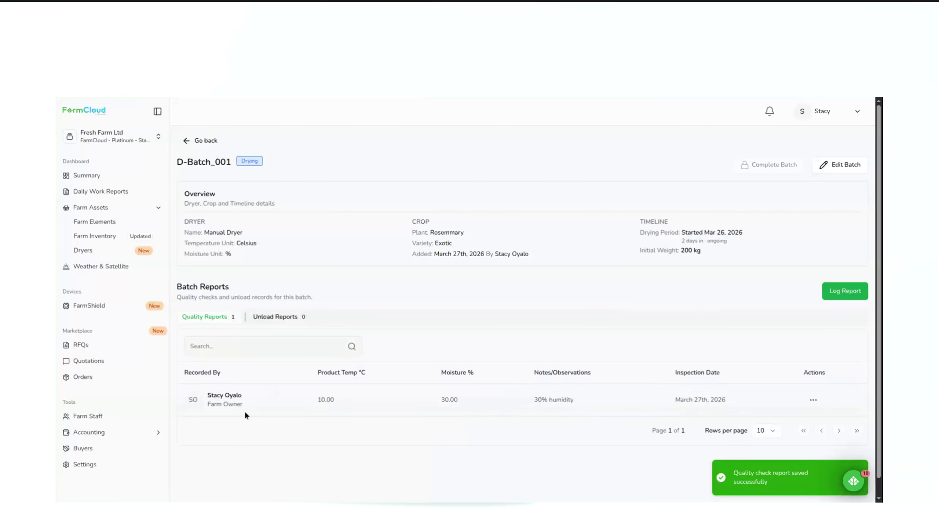
Step: Edit the saved quality check report, set its product temperature to 11.00, and save it
click(814, 401)
click(799, 421)
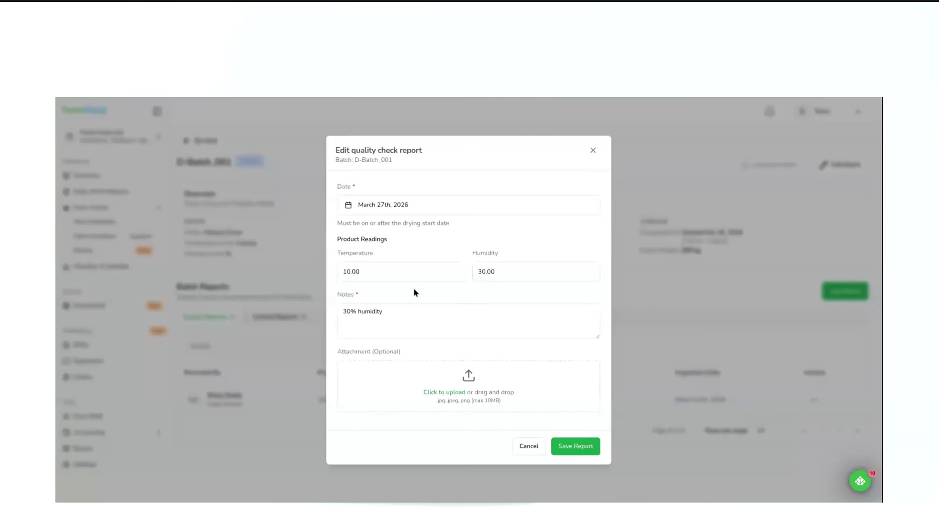
click(350, 272)
key(BackSpace)
text(1)
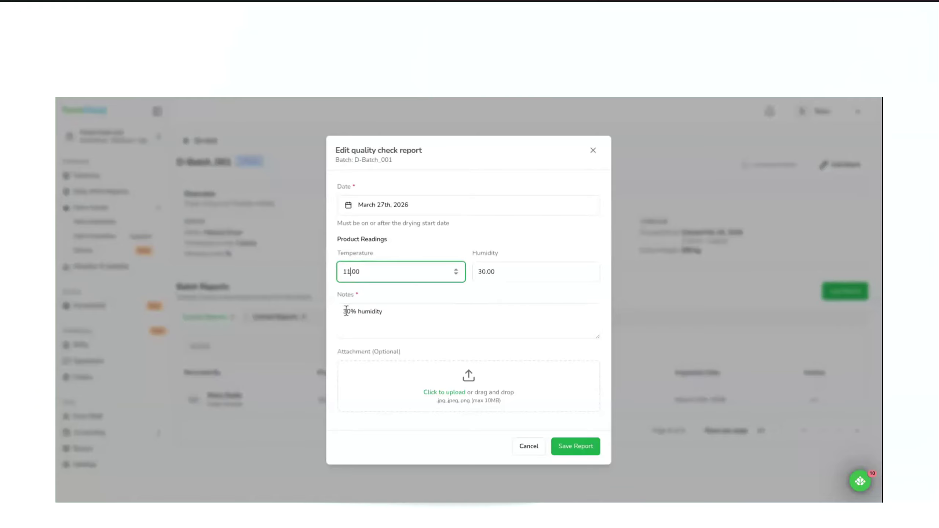
click(576, 447)
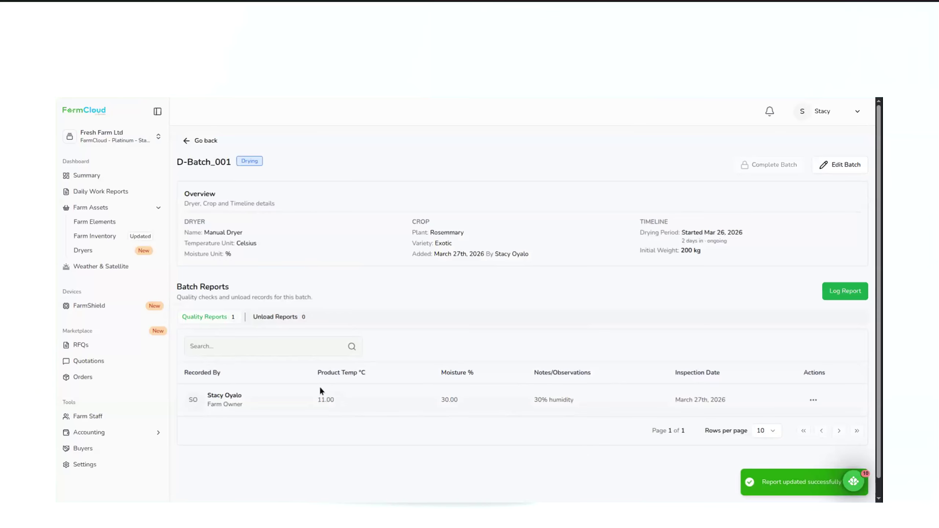
Step: Show the unload reports of D-Batch_001 and start a Batch Unload Report for it
click(278, 316)
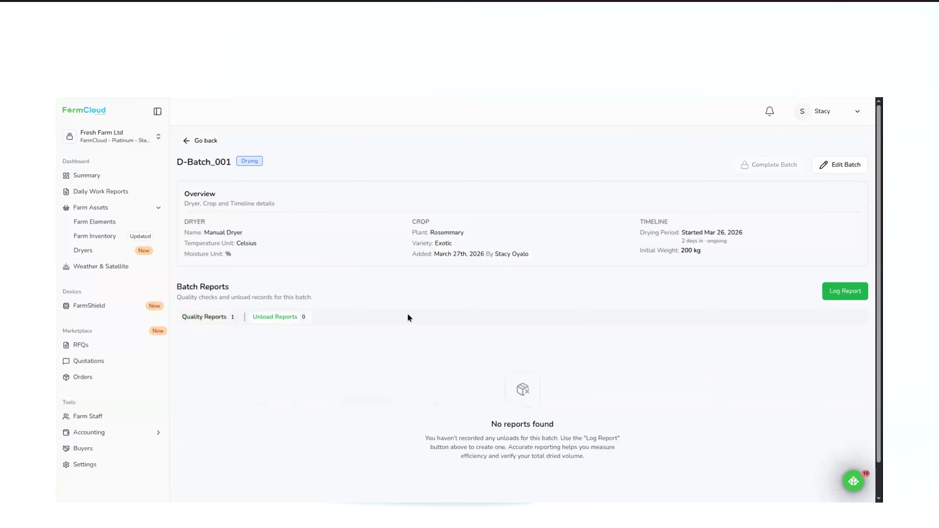
scroll(568, 345, down, 1)
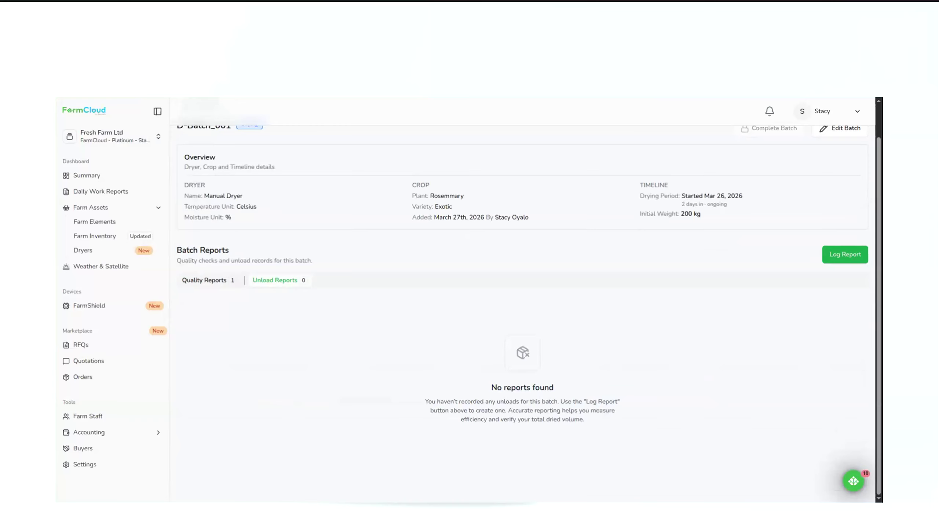
click(848, 262)
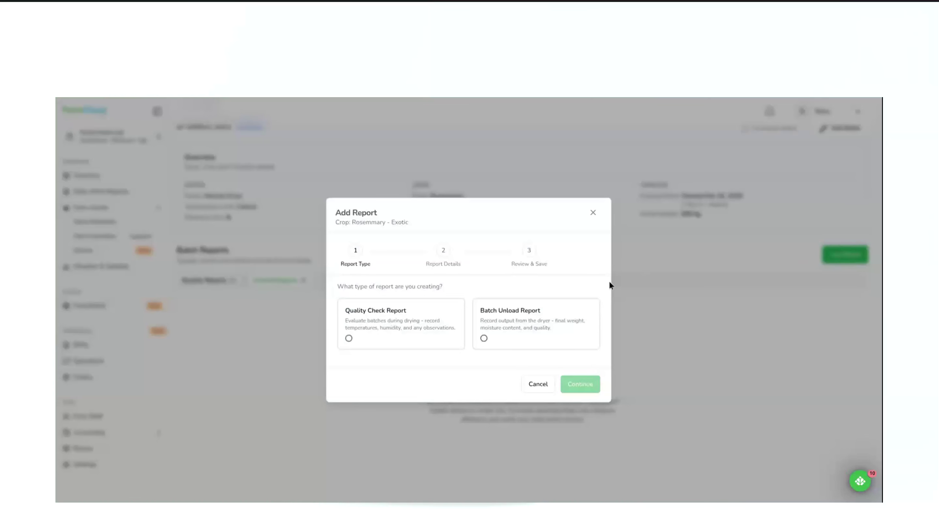
click(532, 312)
click(580, 384)
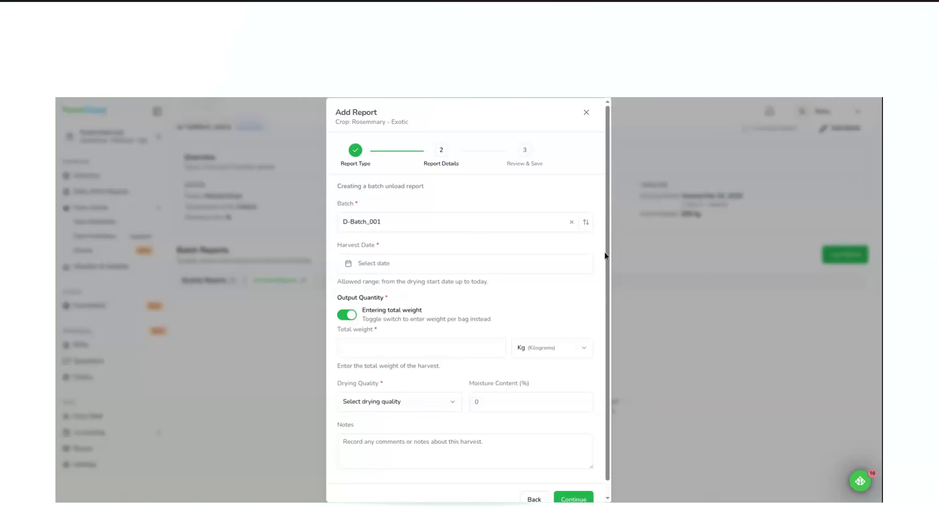
Step: Set the unload report's harvest date to March 27th, 2026, and its total weight to 150 kg
click(416, 267)
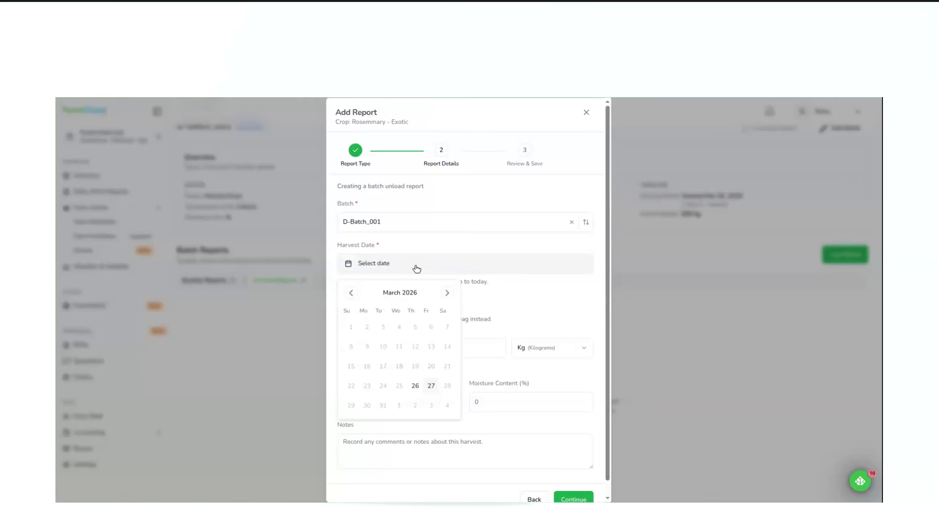
click(433, 389)
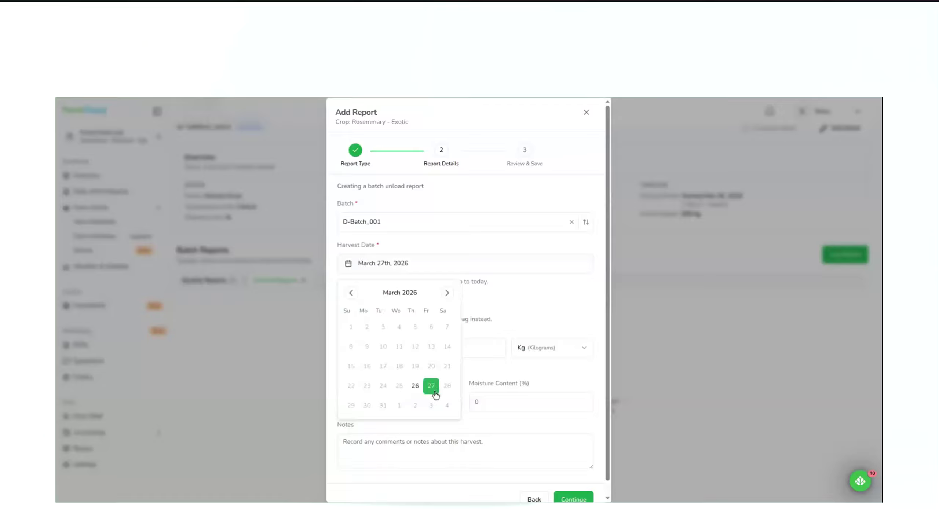
click(520, 282)
click(375, 349)
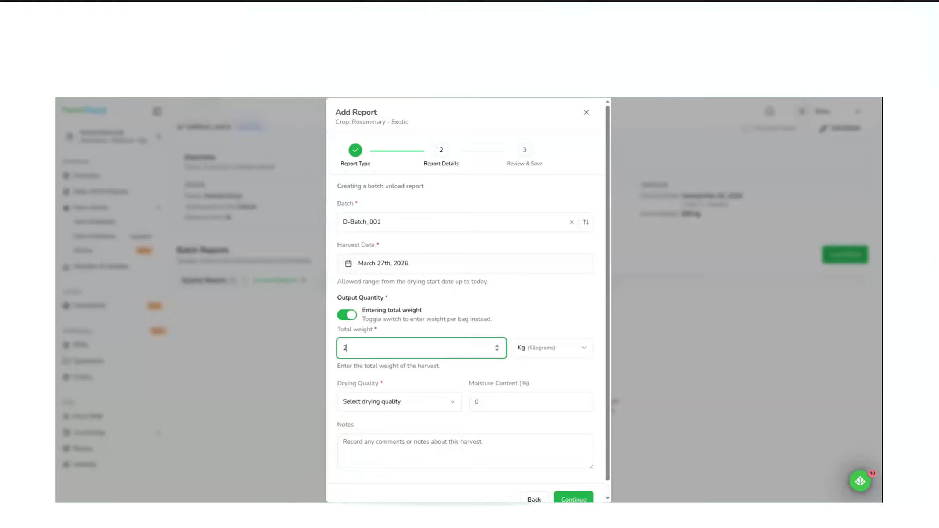
text(150)
Step: Rate the drying quality "5 - Excellent", enter a moisture content of 15%, and proceed to the report summary
click(411, 402)
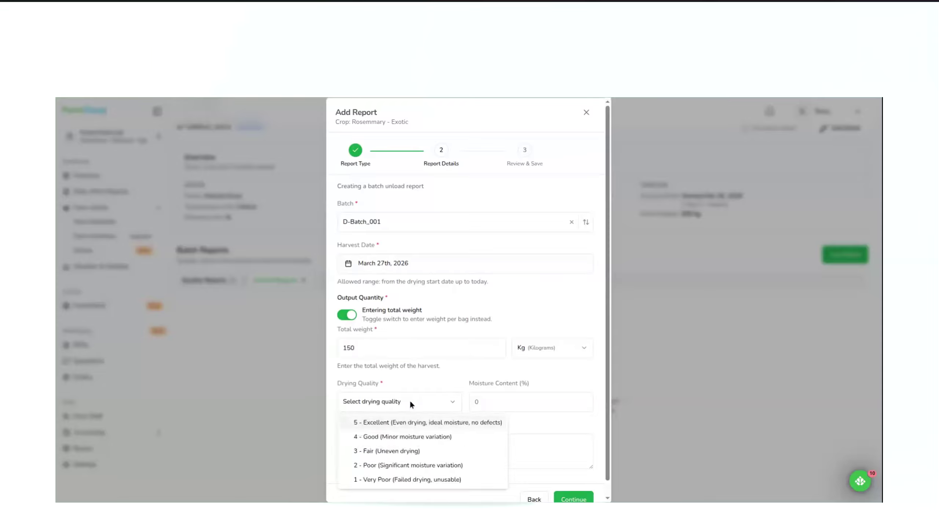
click(391, 423)
click(490, 405)
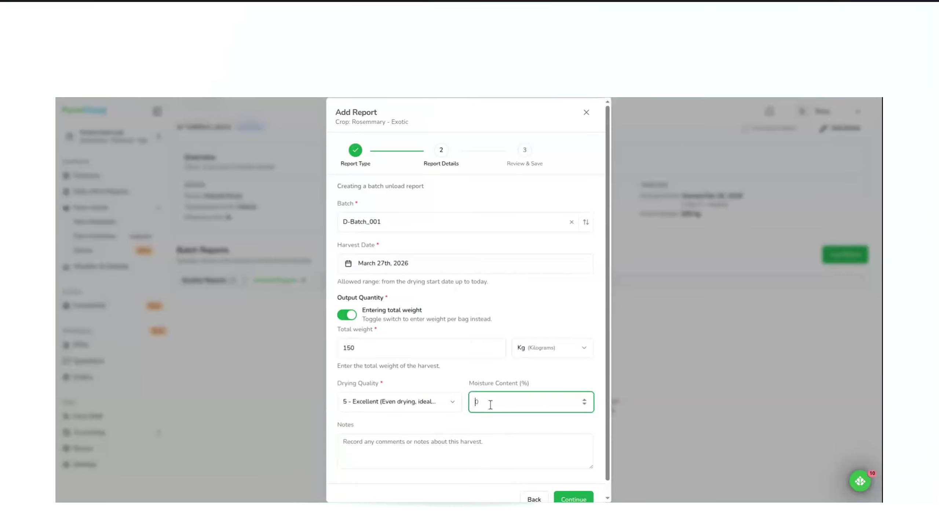
text(2)
key(BackSpace)
text(15)
scroll(453, 336, down, 1)
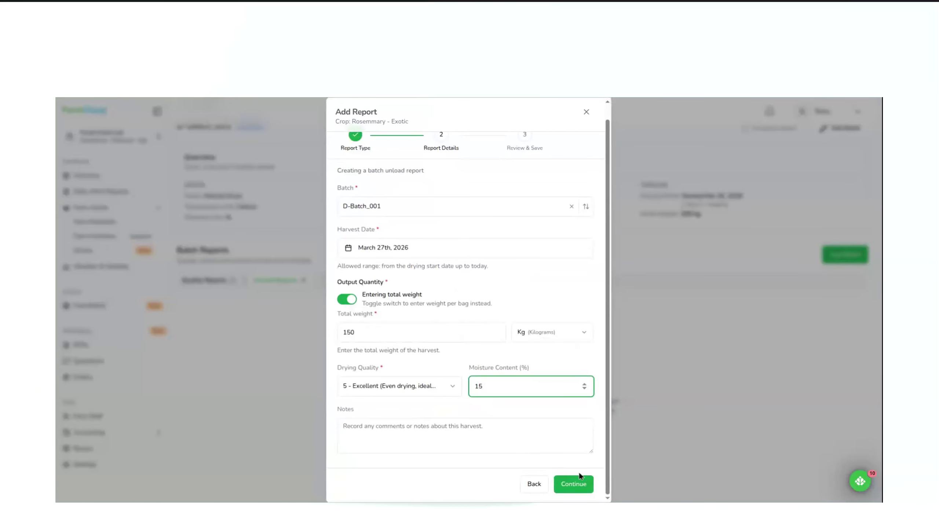
click(582, 481)
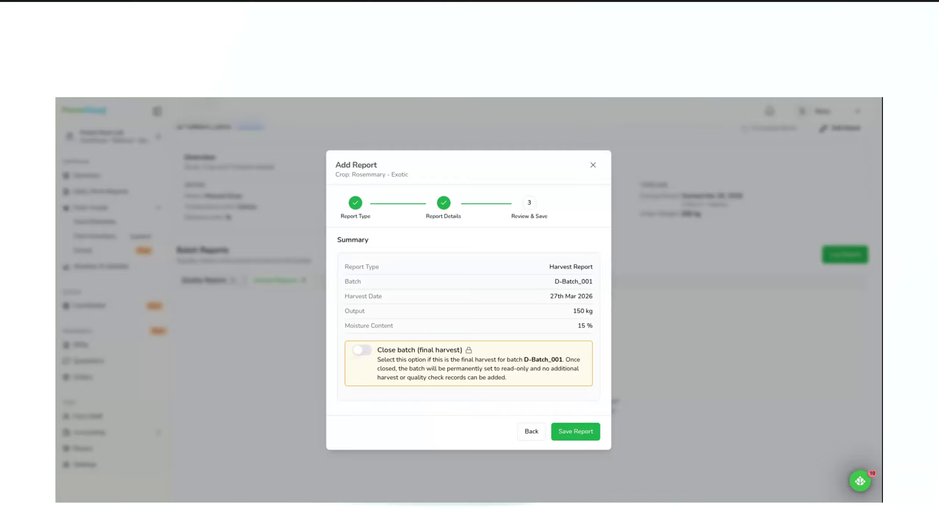
Step: Mark the unload as the final harvest that closes batch D-Batch_001 and save the report
click(362, 349)
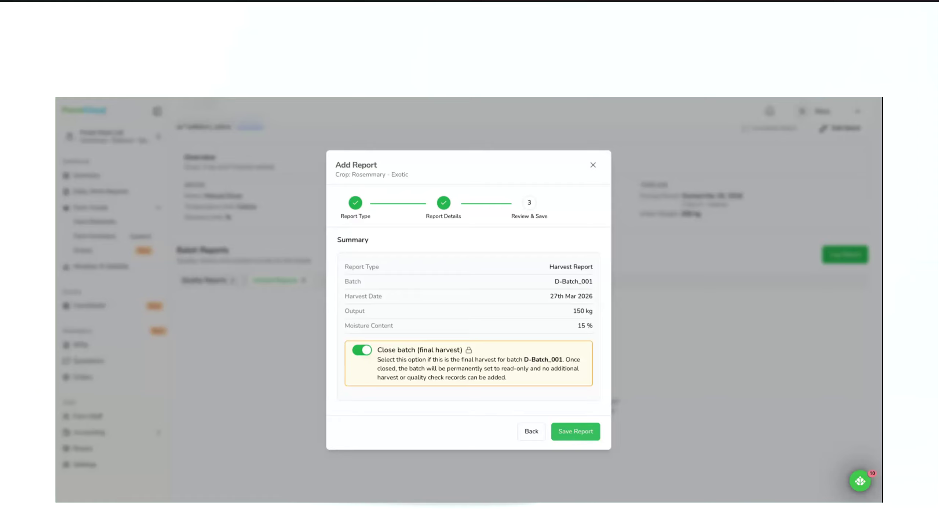
click(573, 436)
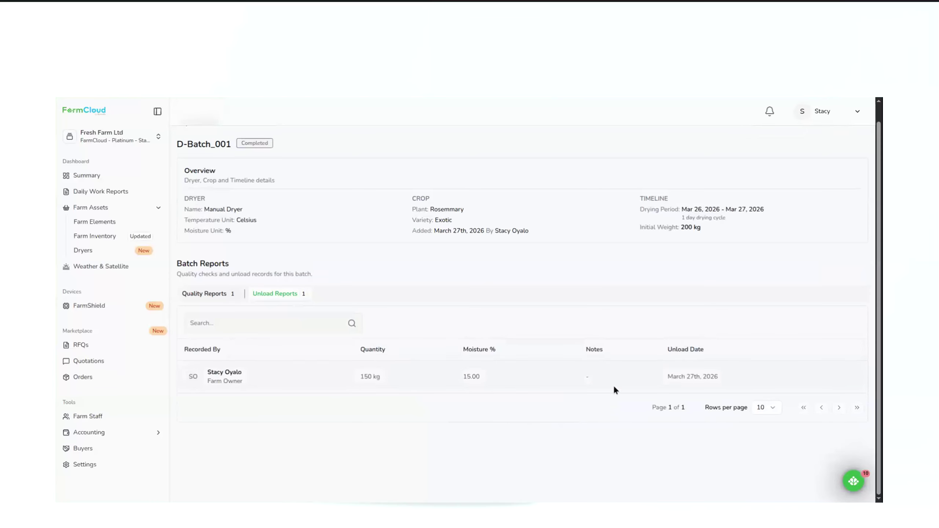
scroll(634, 272, up, 1)
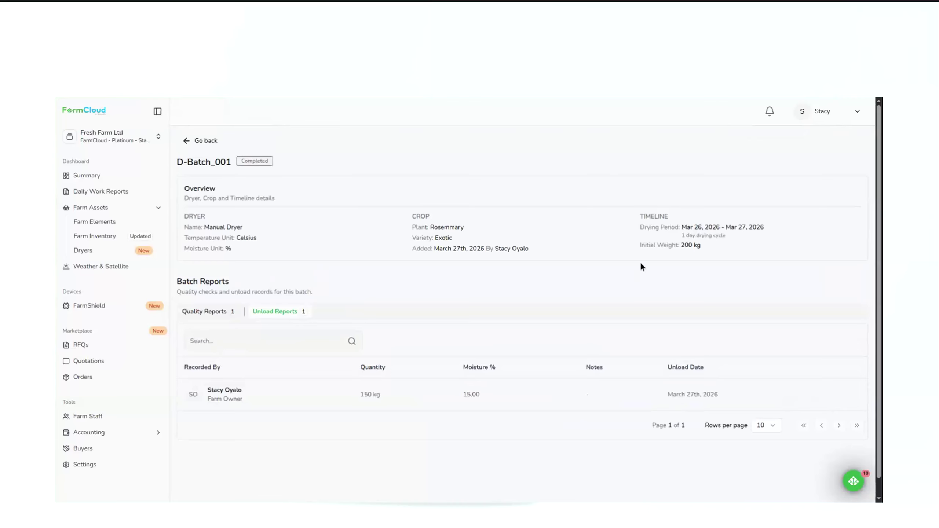